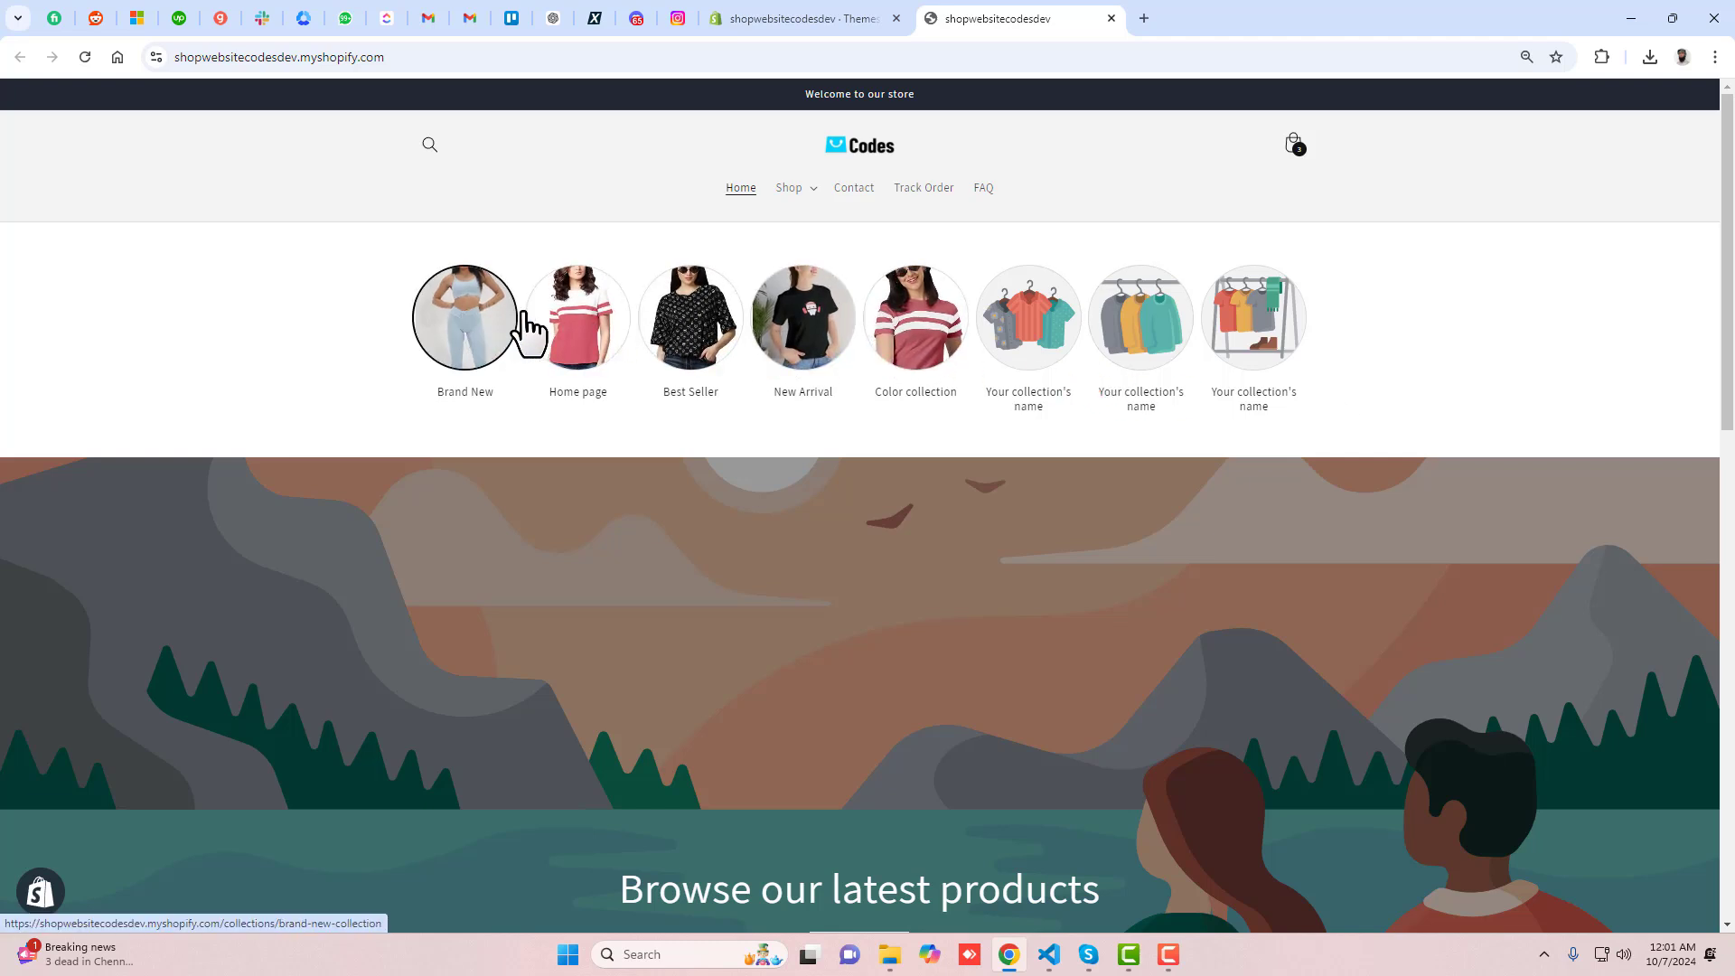
# Inspect the storefront's collection slider cards in Chrome DevTools.
pyautogui.rightClick(1000, 318)
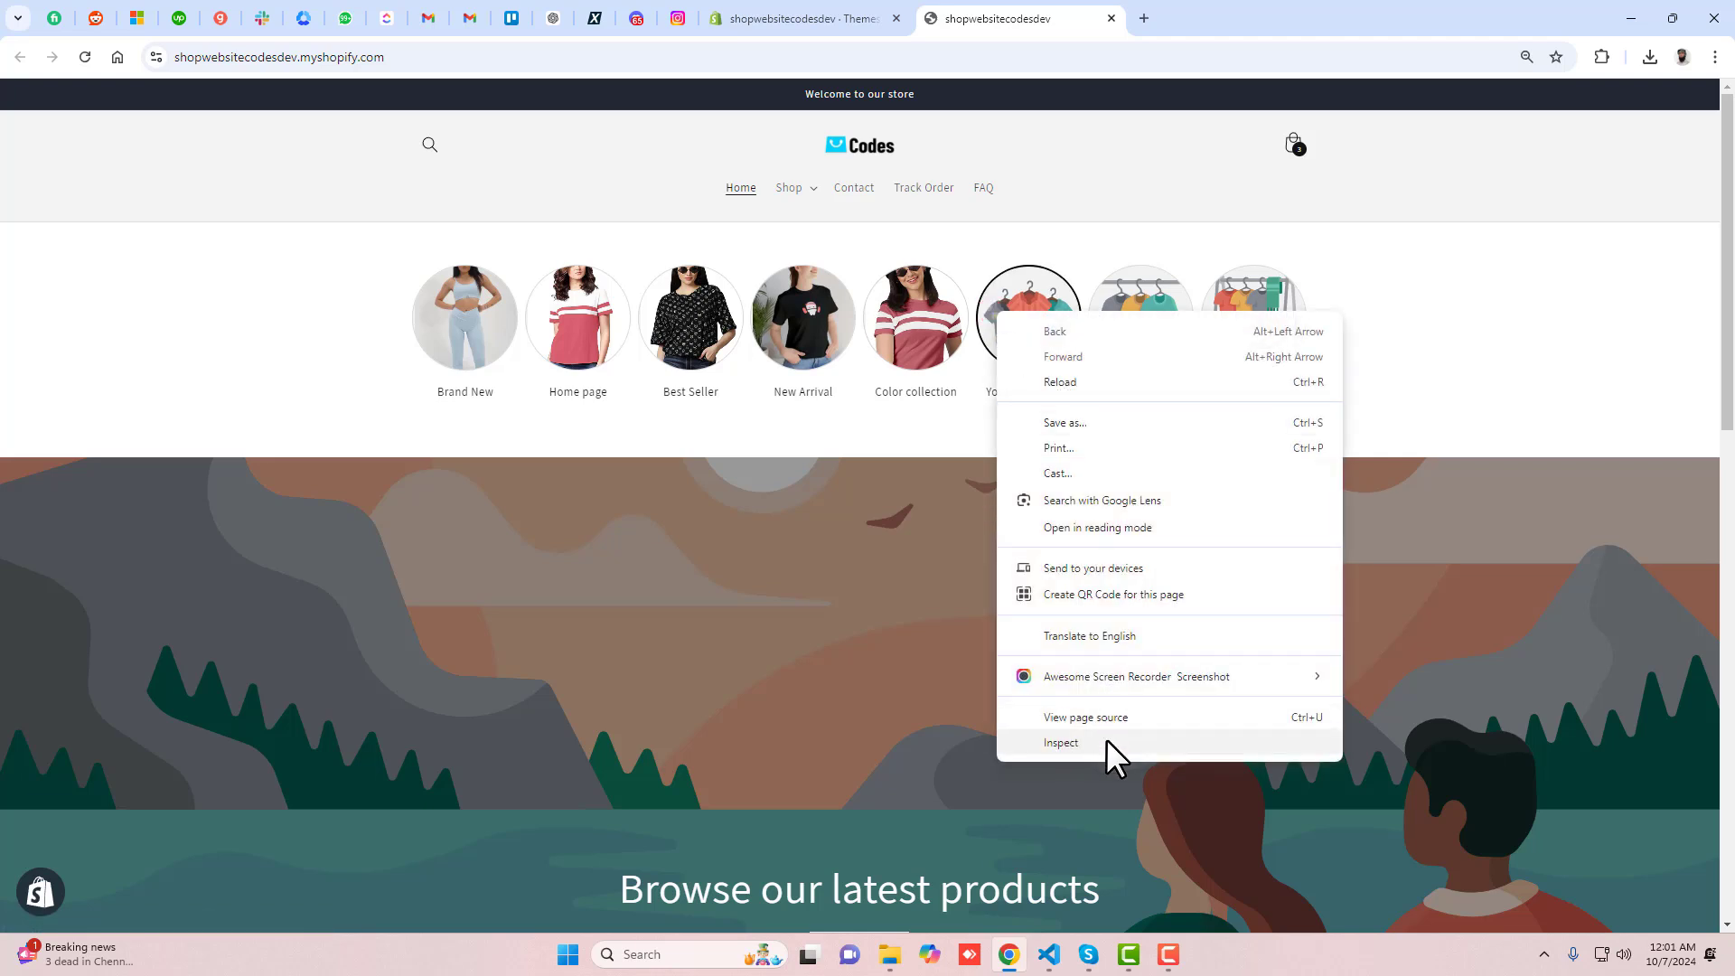
pyautogui.click(1429, 394)
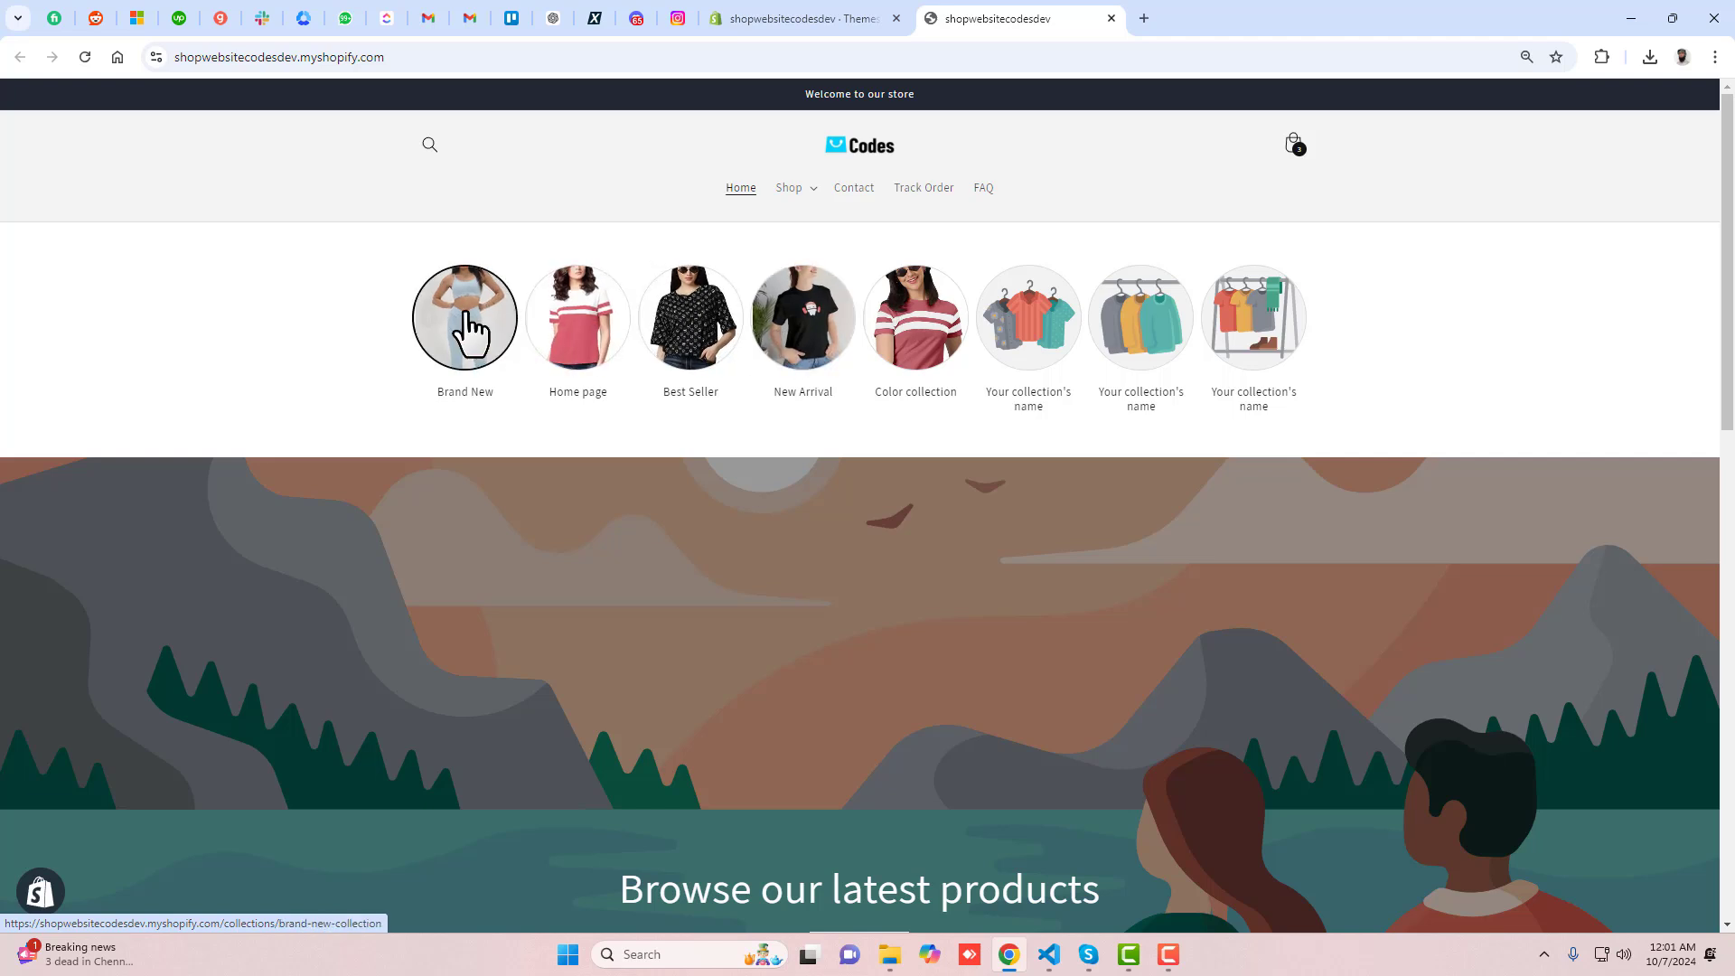
pyautogui.rightClick(1000, 321)
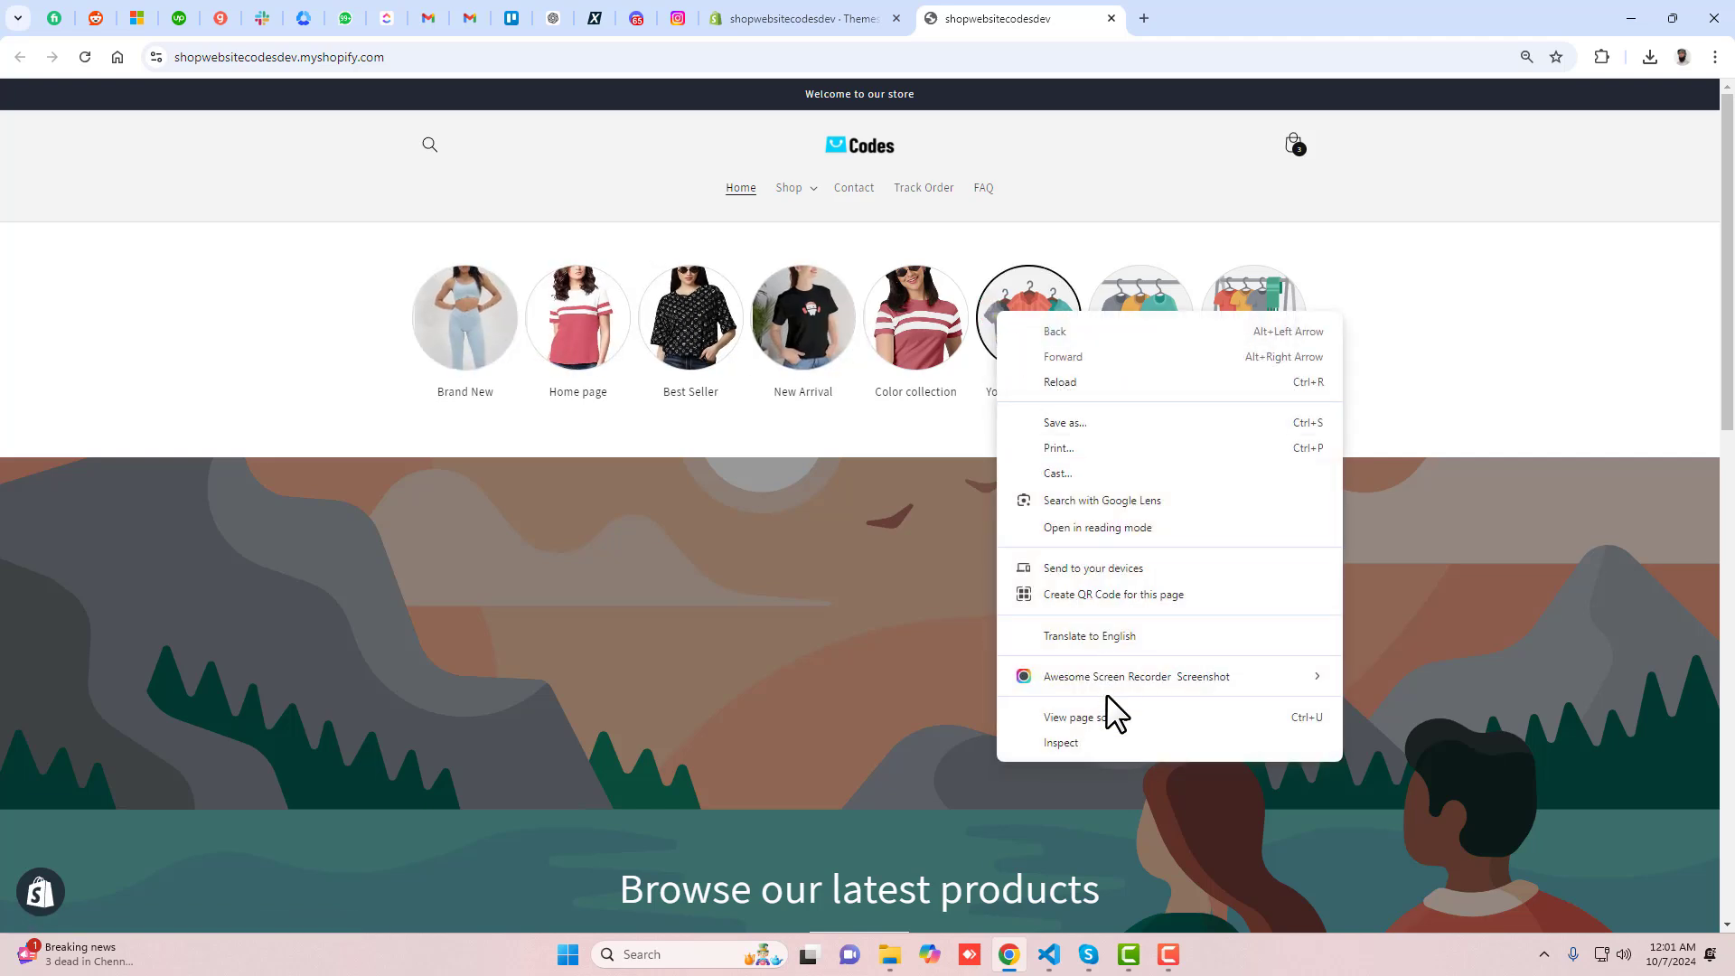
pyautogui.click(1108, 748)
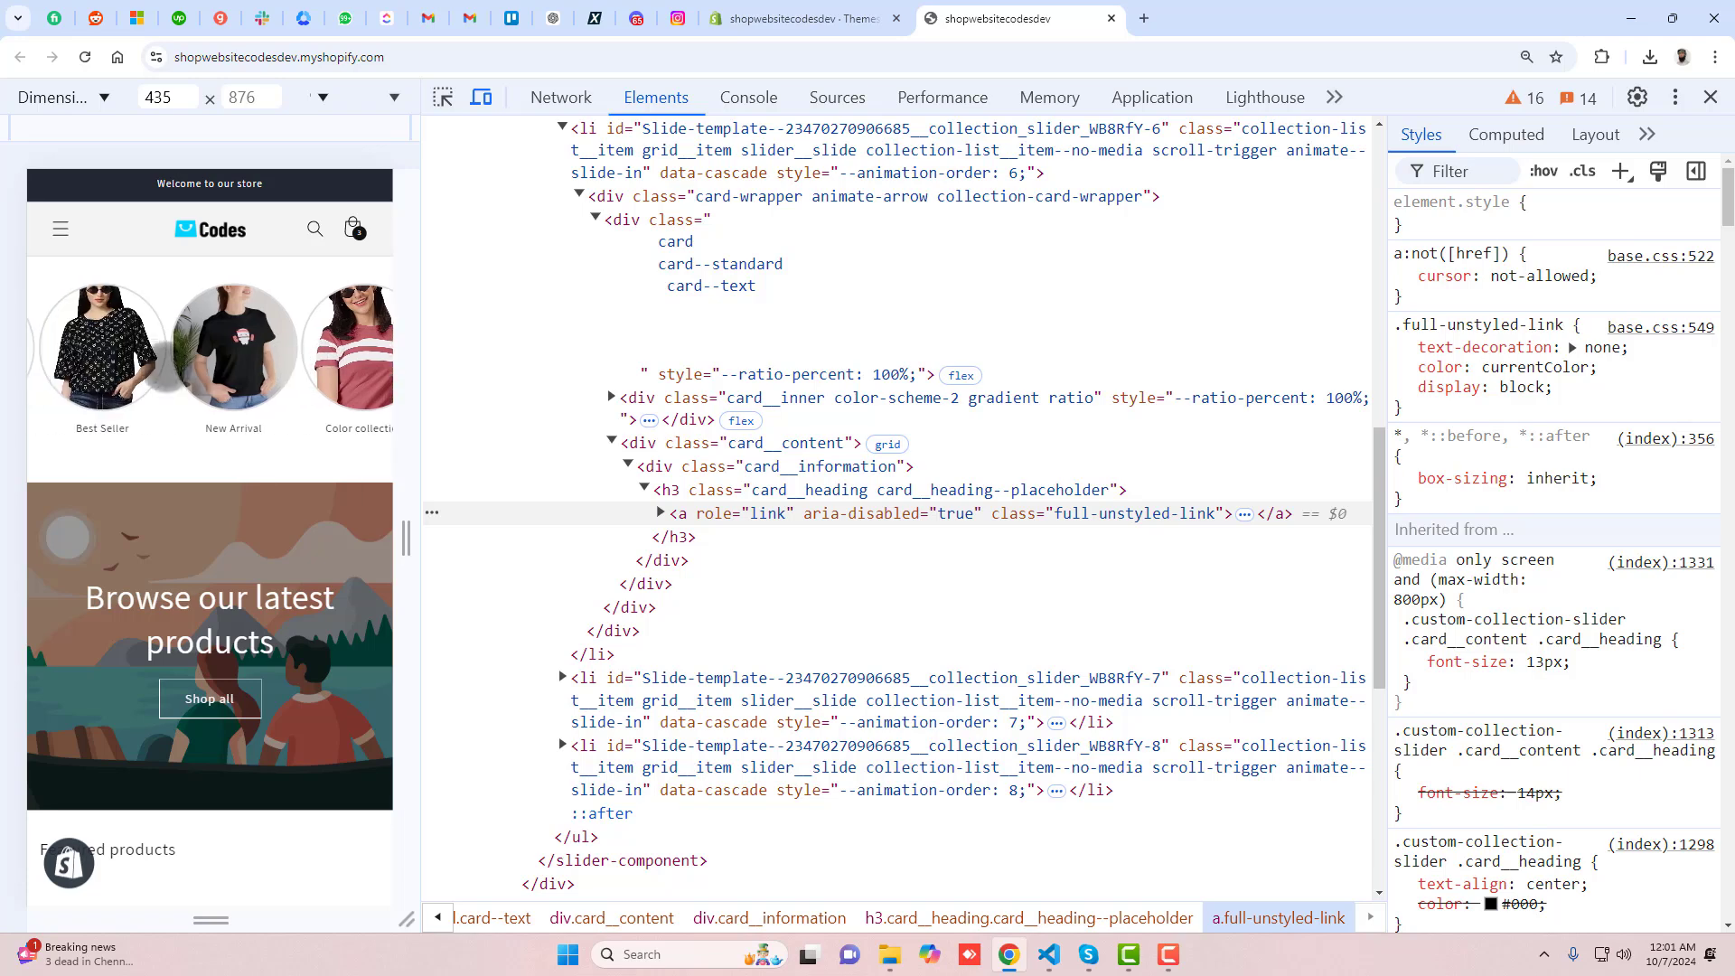
# Close DevTools, visit the New Arrival collection, and return to the home page.
pyautogui.click(1709, 98)
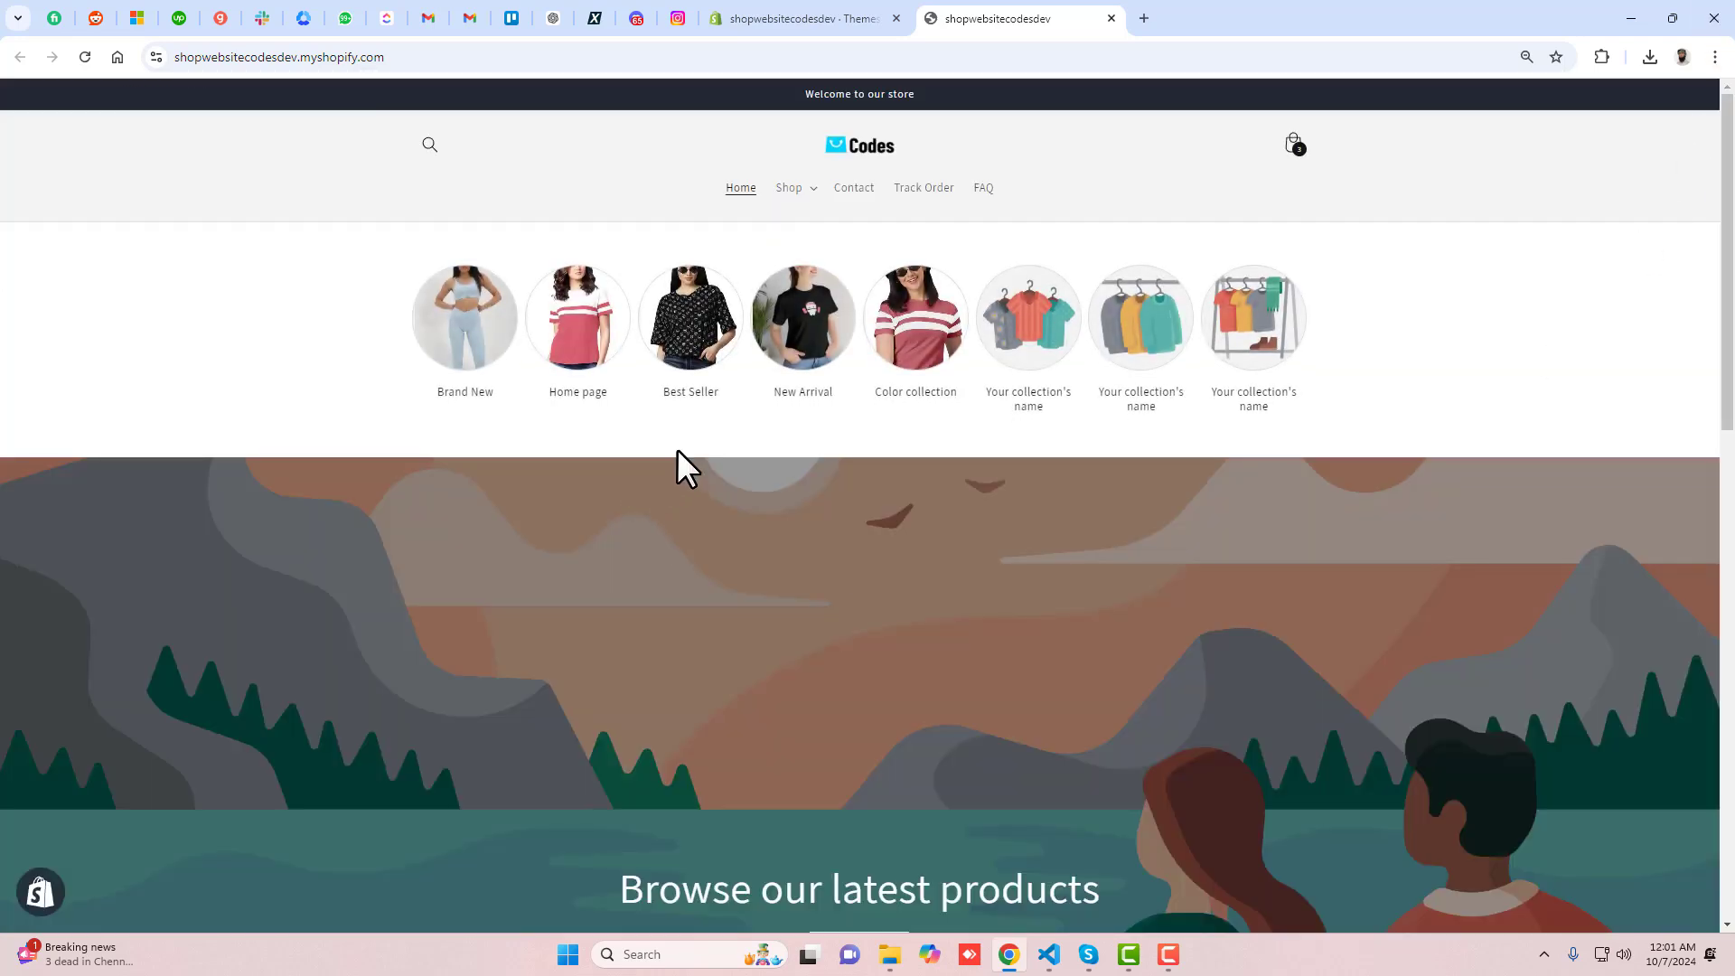
pyautogui.click(787, 349)
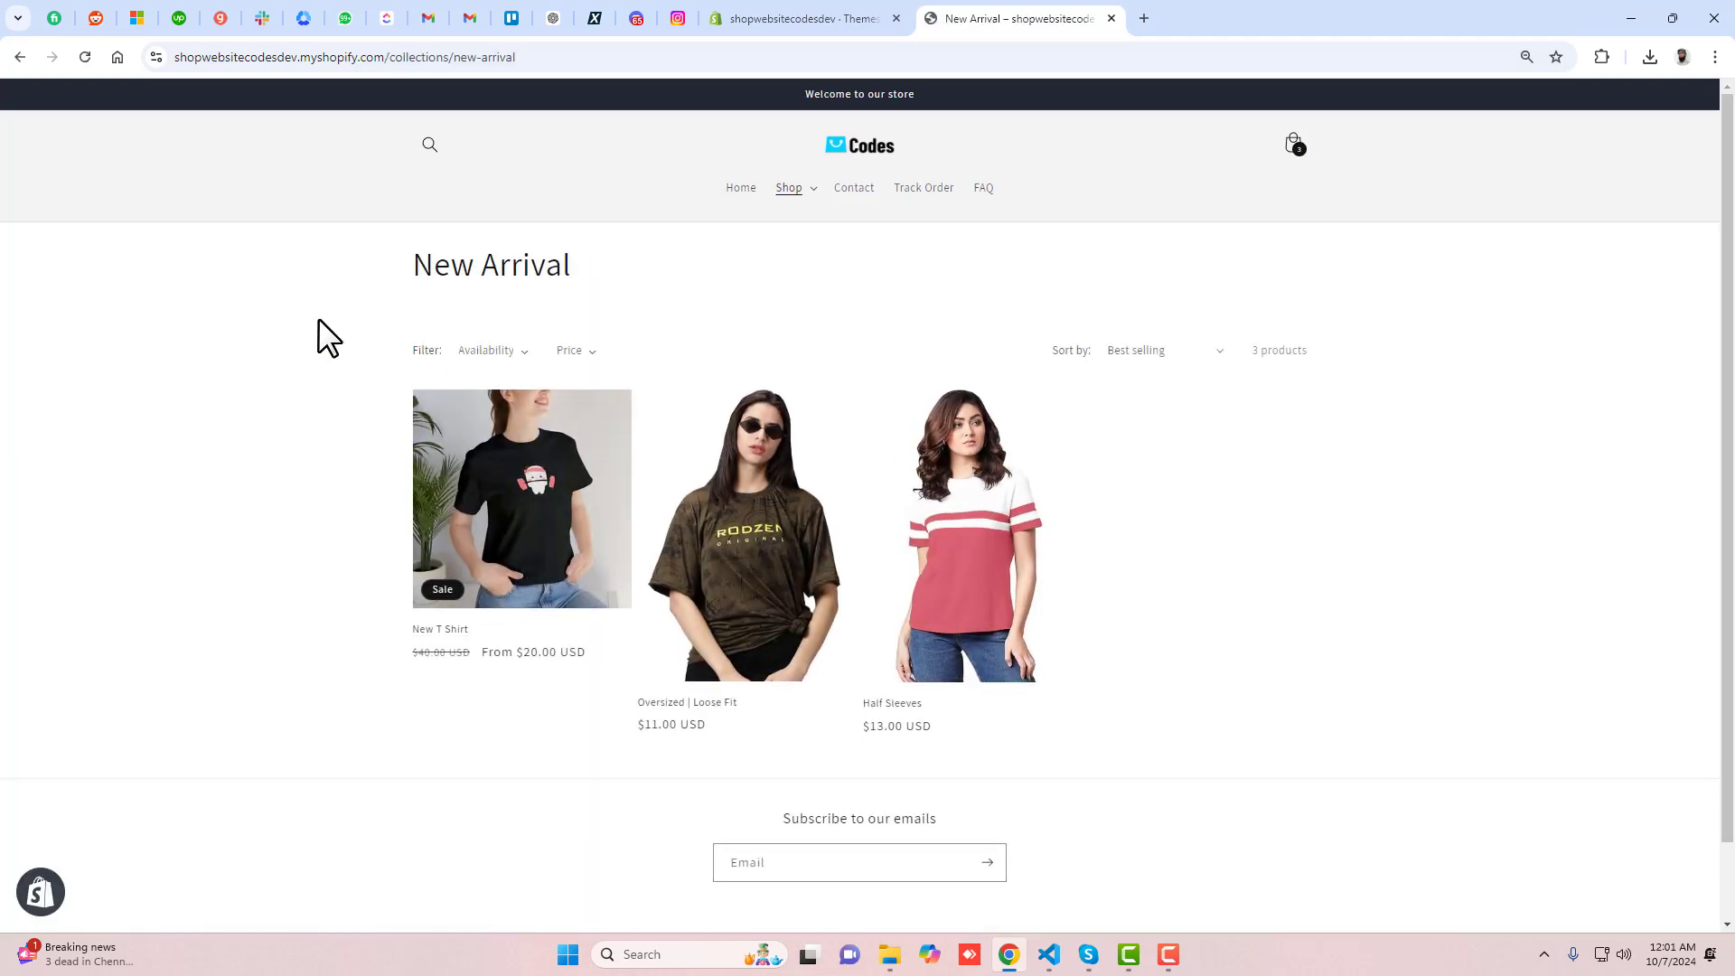
pyautogui.click(18, 57)
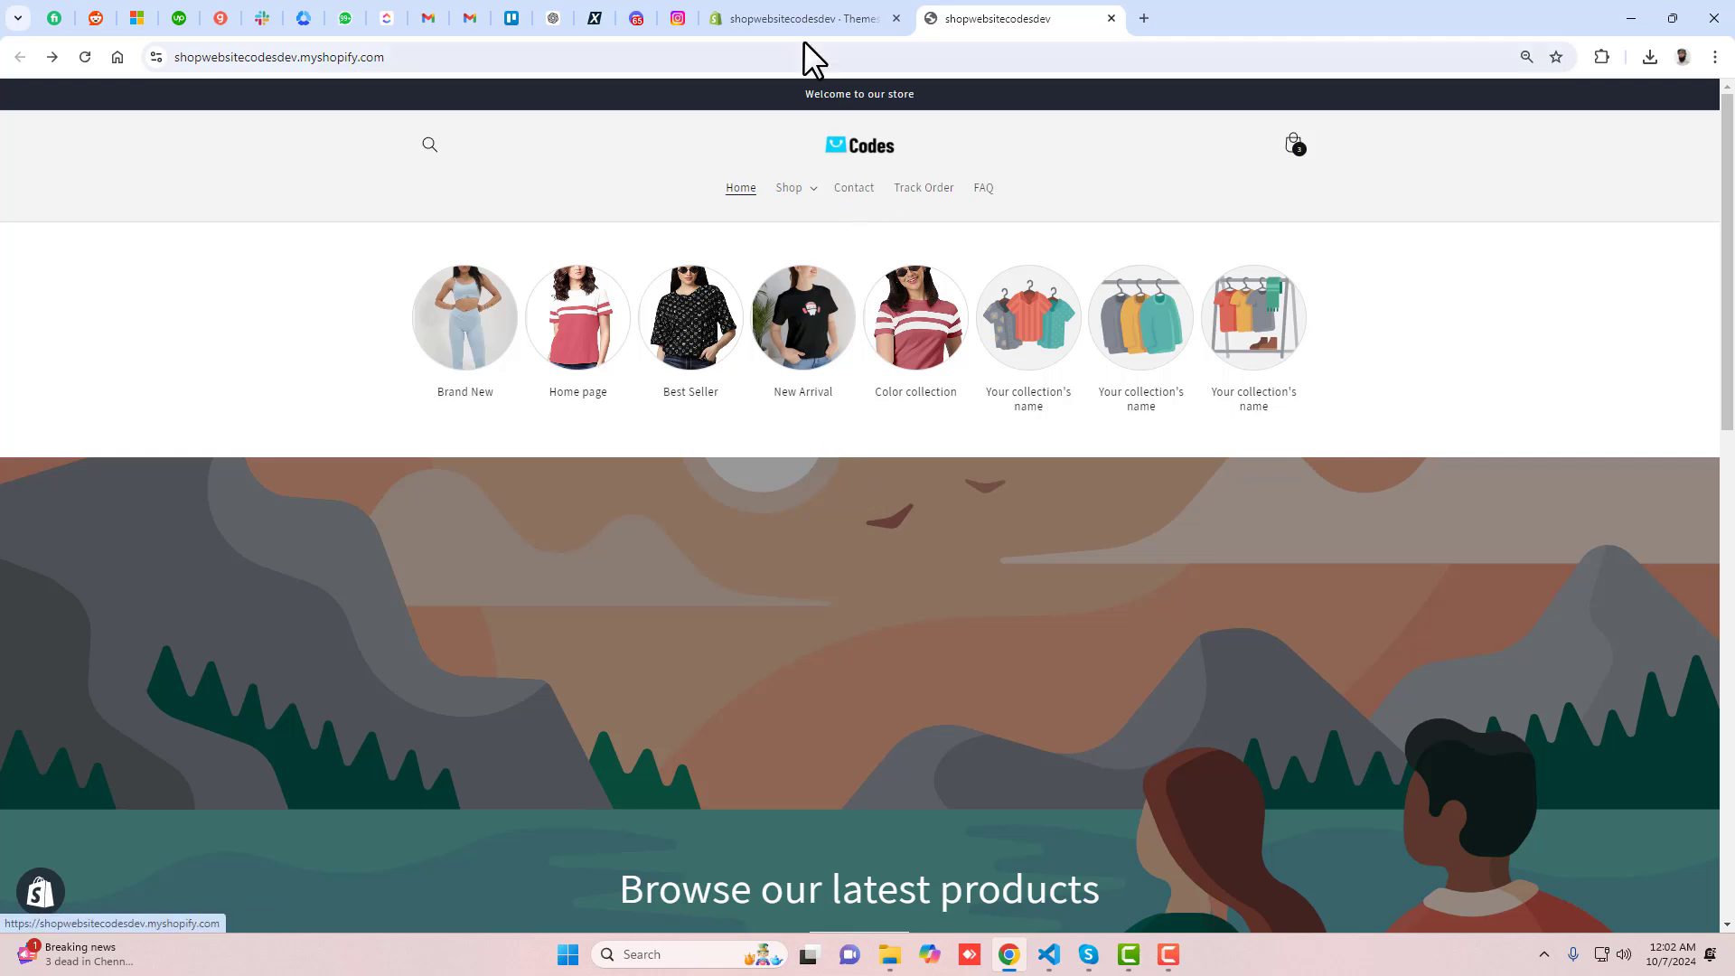
# Add a fresh copy of the free Dawn theme from Popular free themes to the library.
pyautogui.click(799, 16)
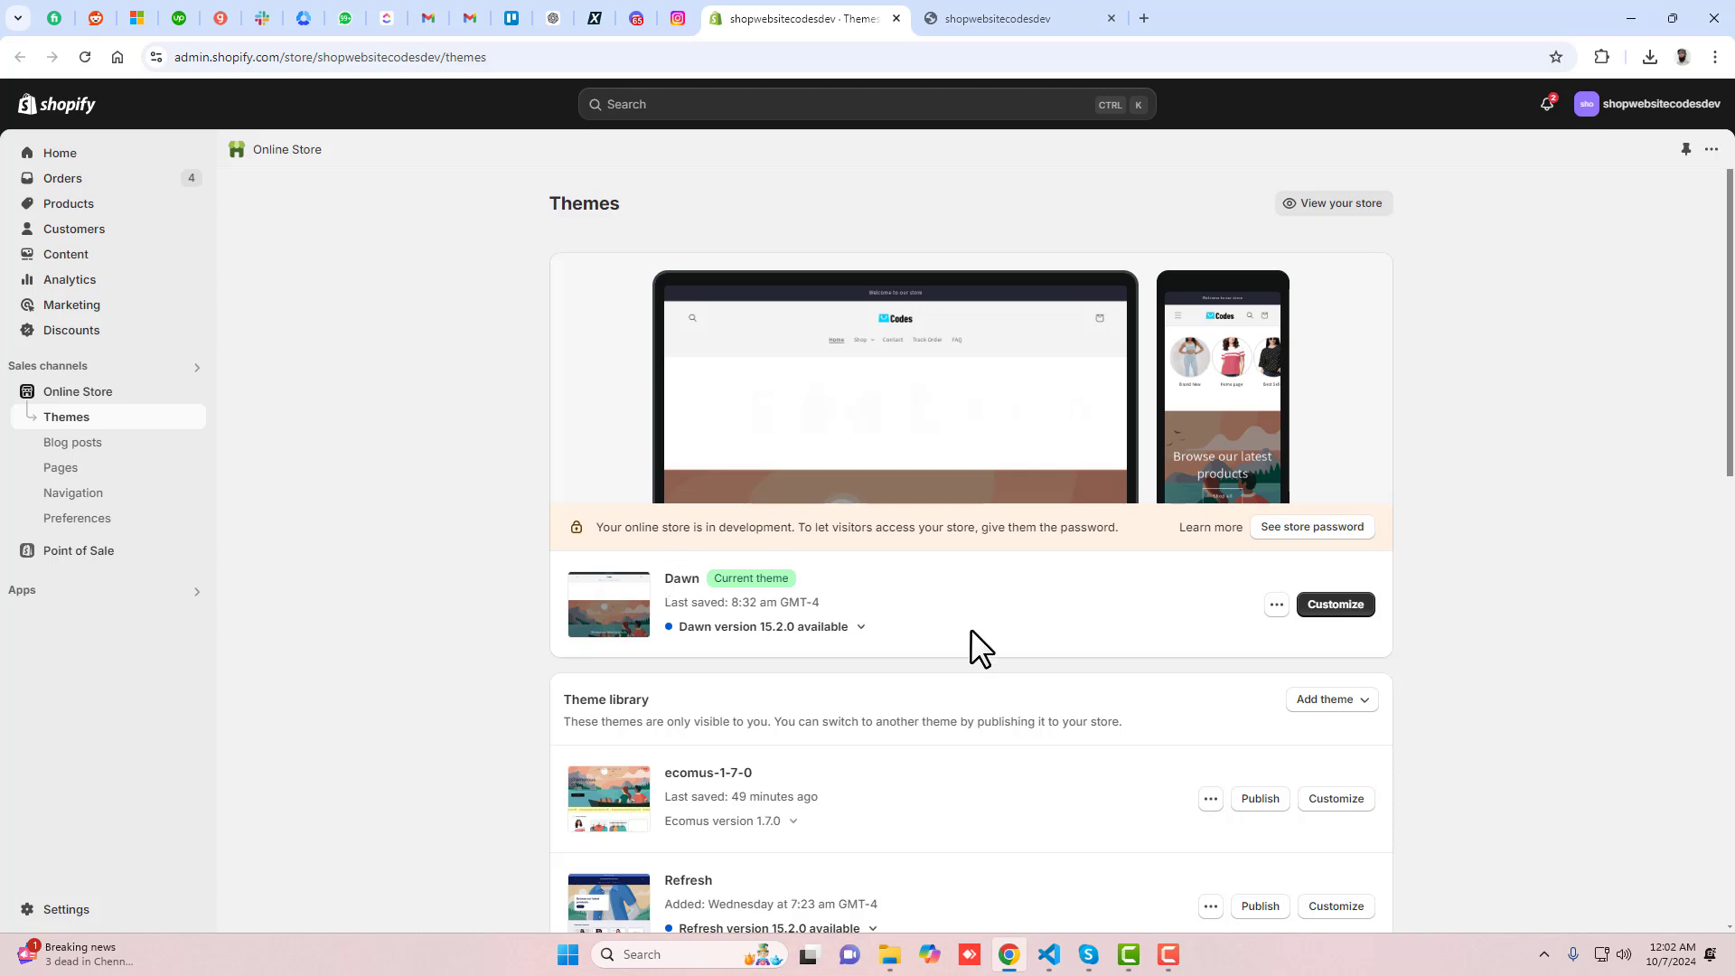
pyautogui.scroll(-5, 970, 630)
pyautogui.scroll(1, 971, 630)
pyautogui.scroll(-6, 970, 630)
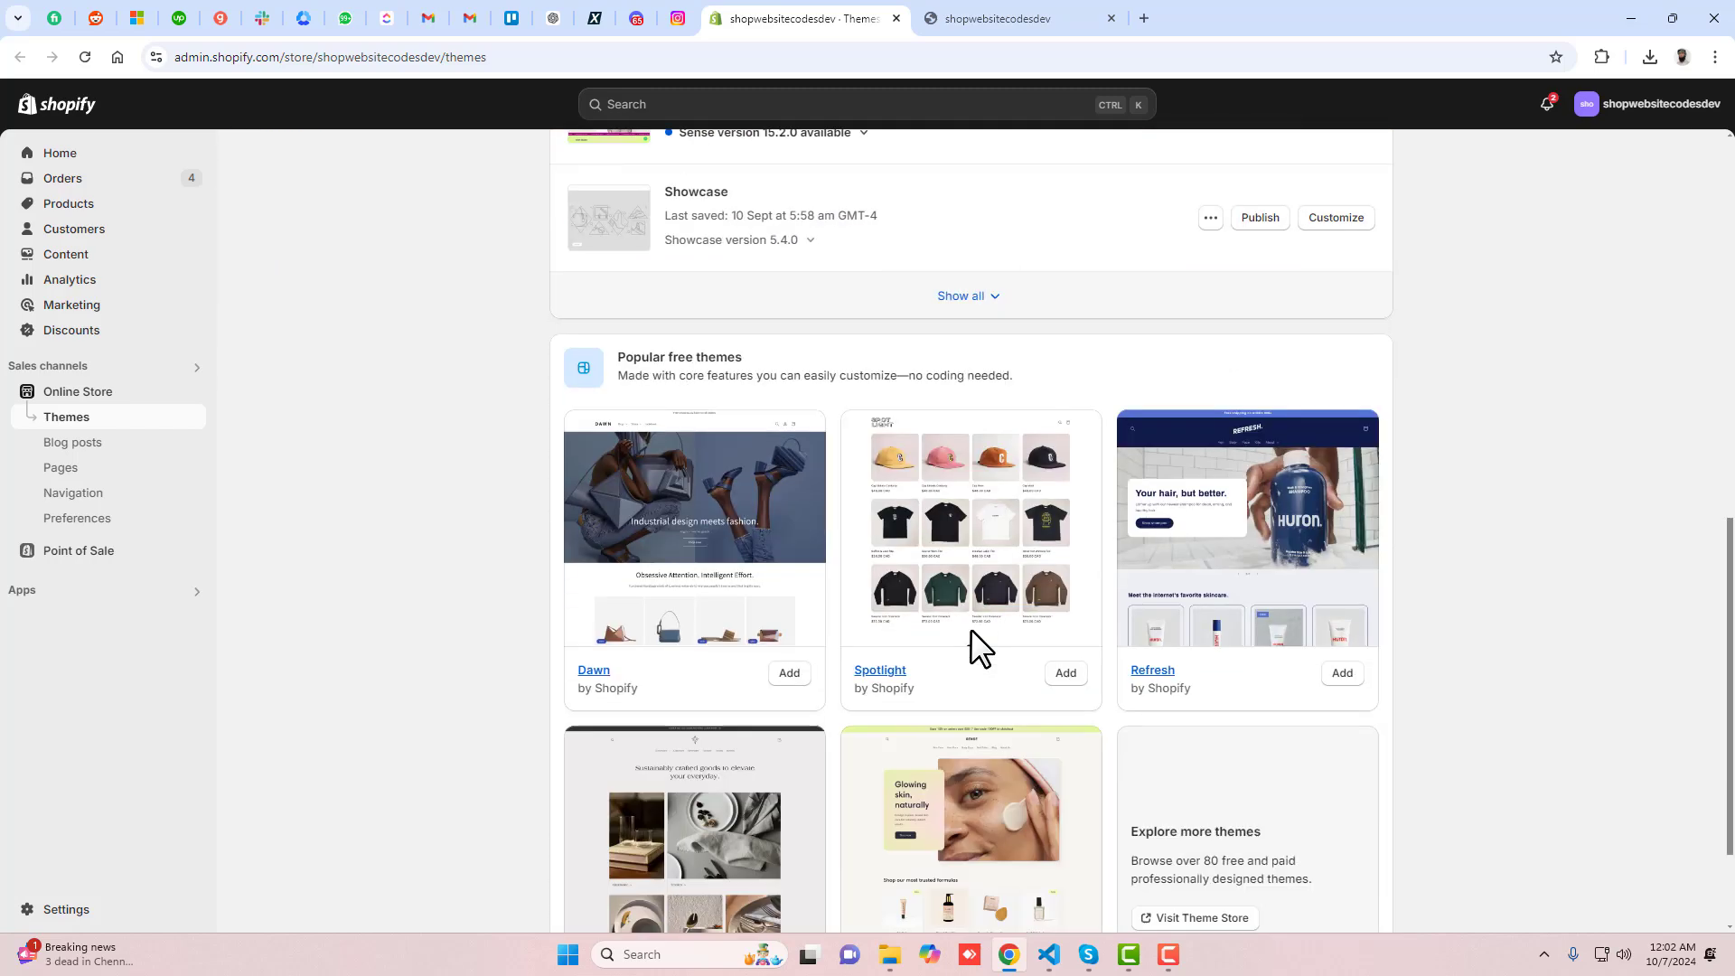
pyautogui.click(784, 673)
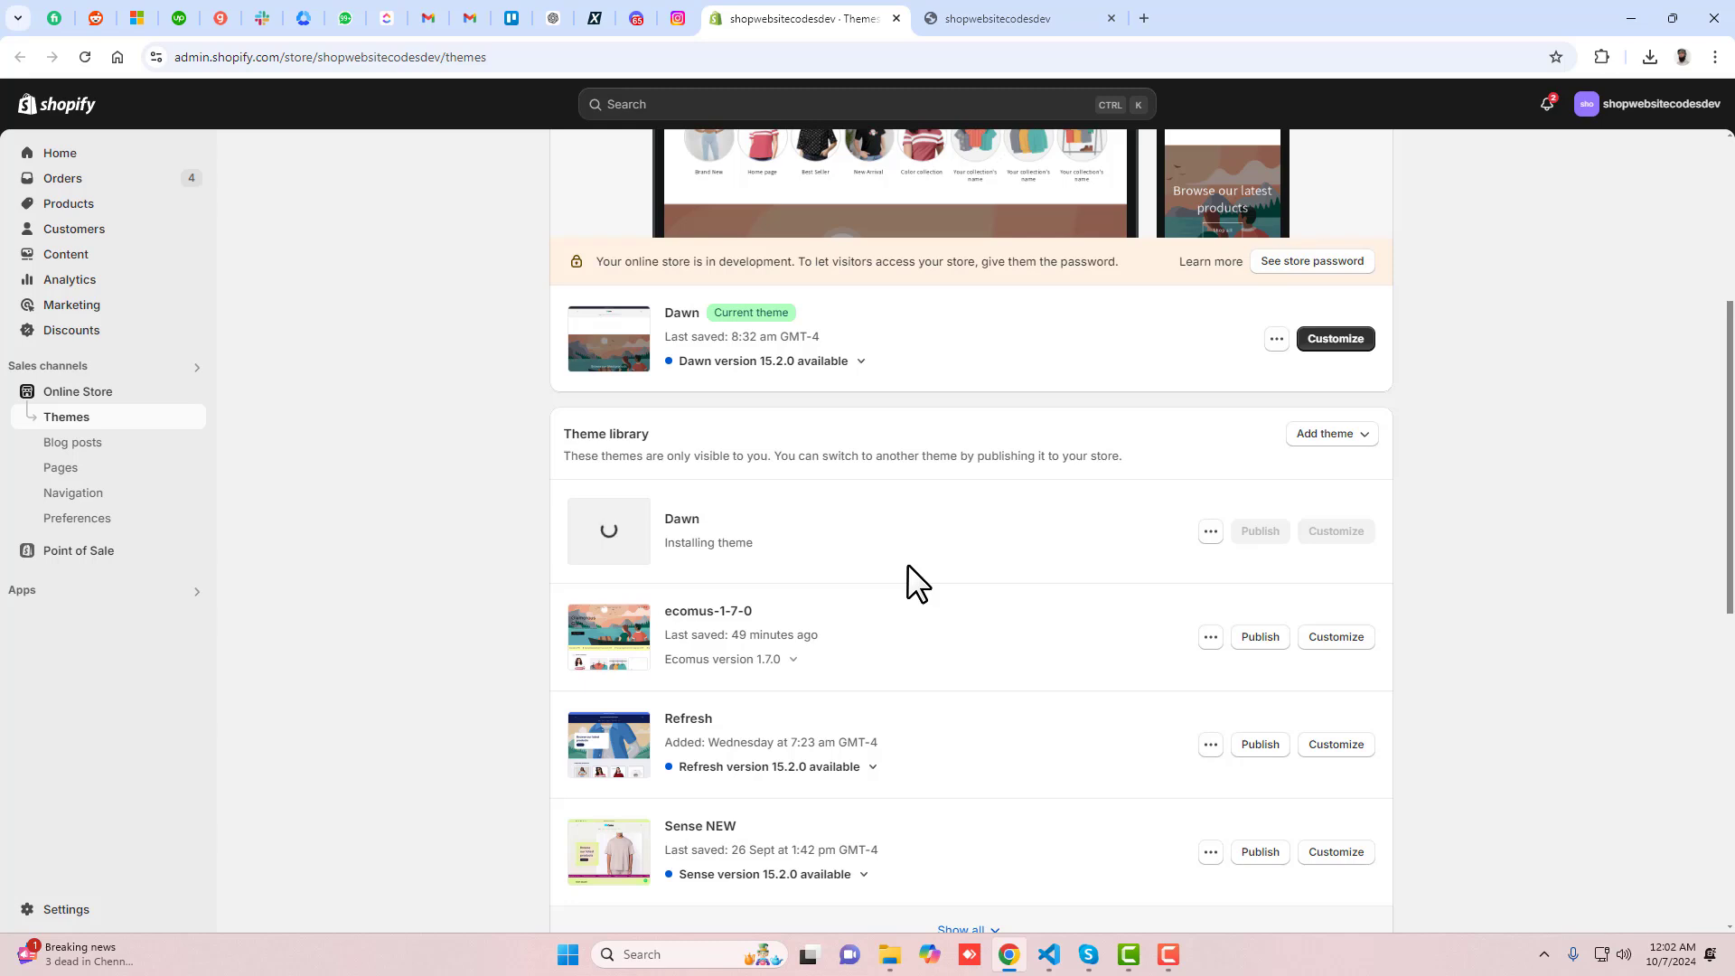
pyautogui.click(983, 18)
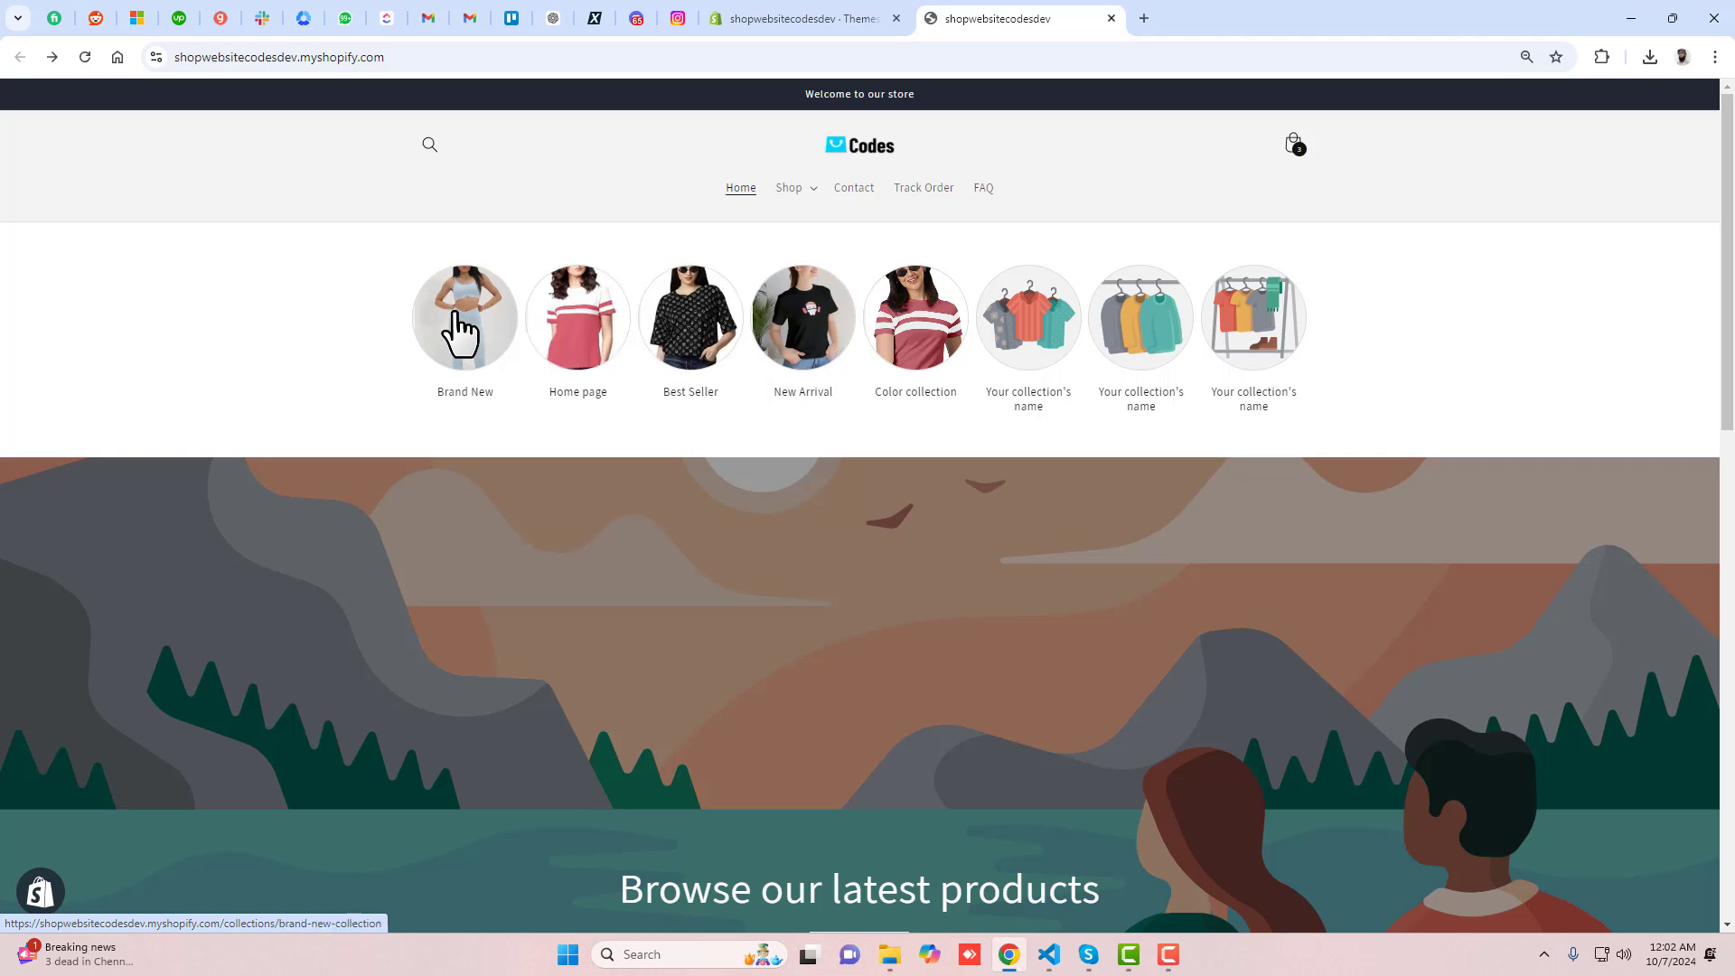
pyautogui.click(769, 16)
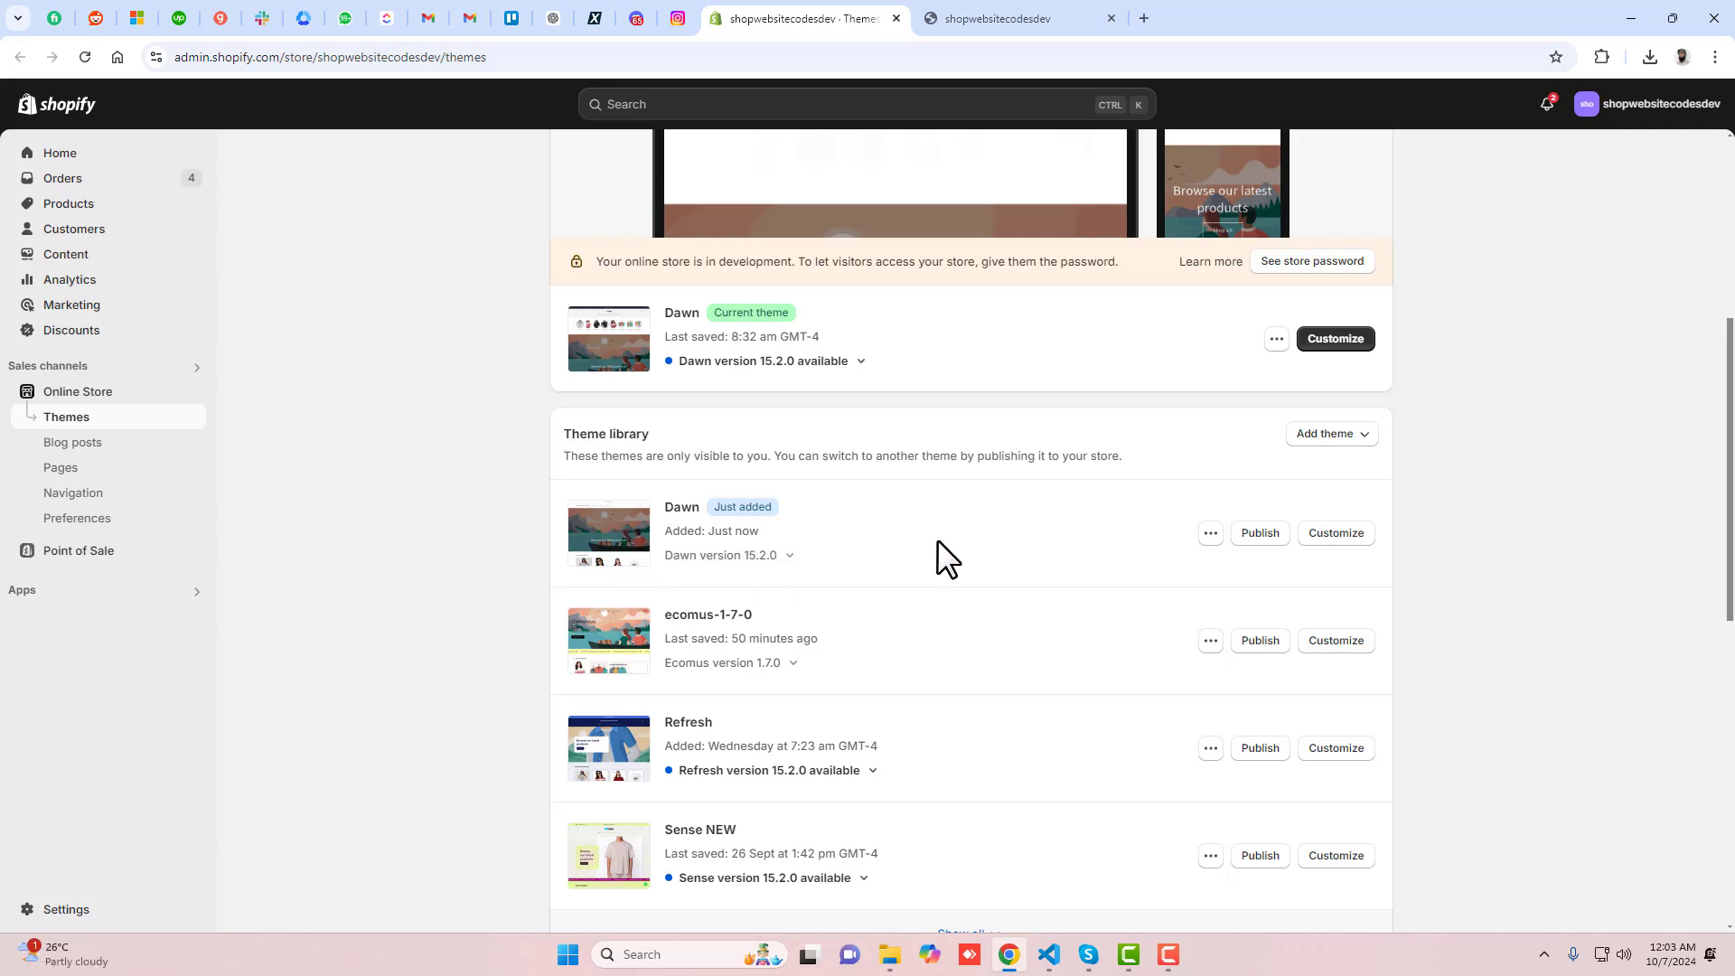
# Publish the newly added Dawn theme and preview the live store.
pyautogui.click(1260, 530)
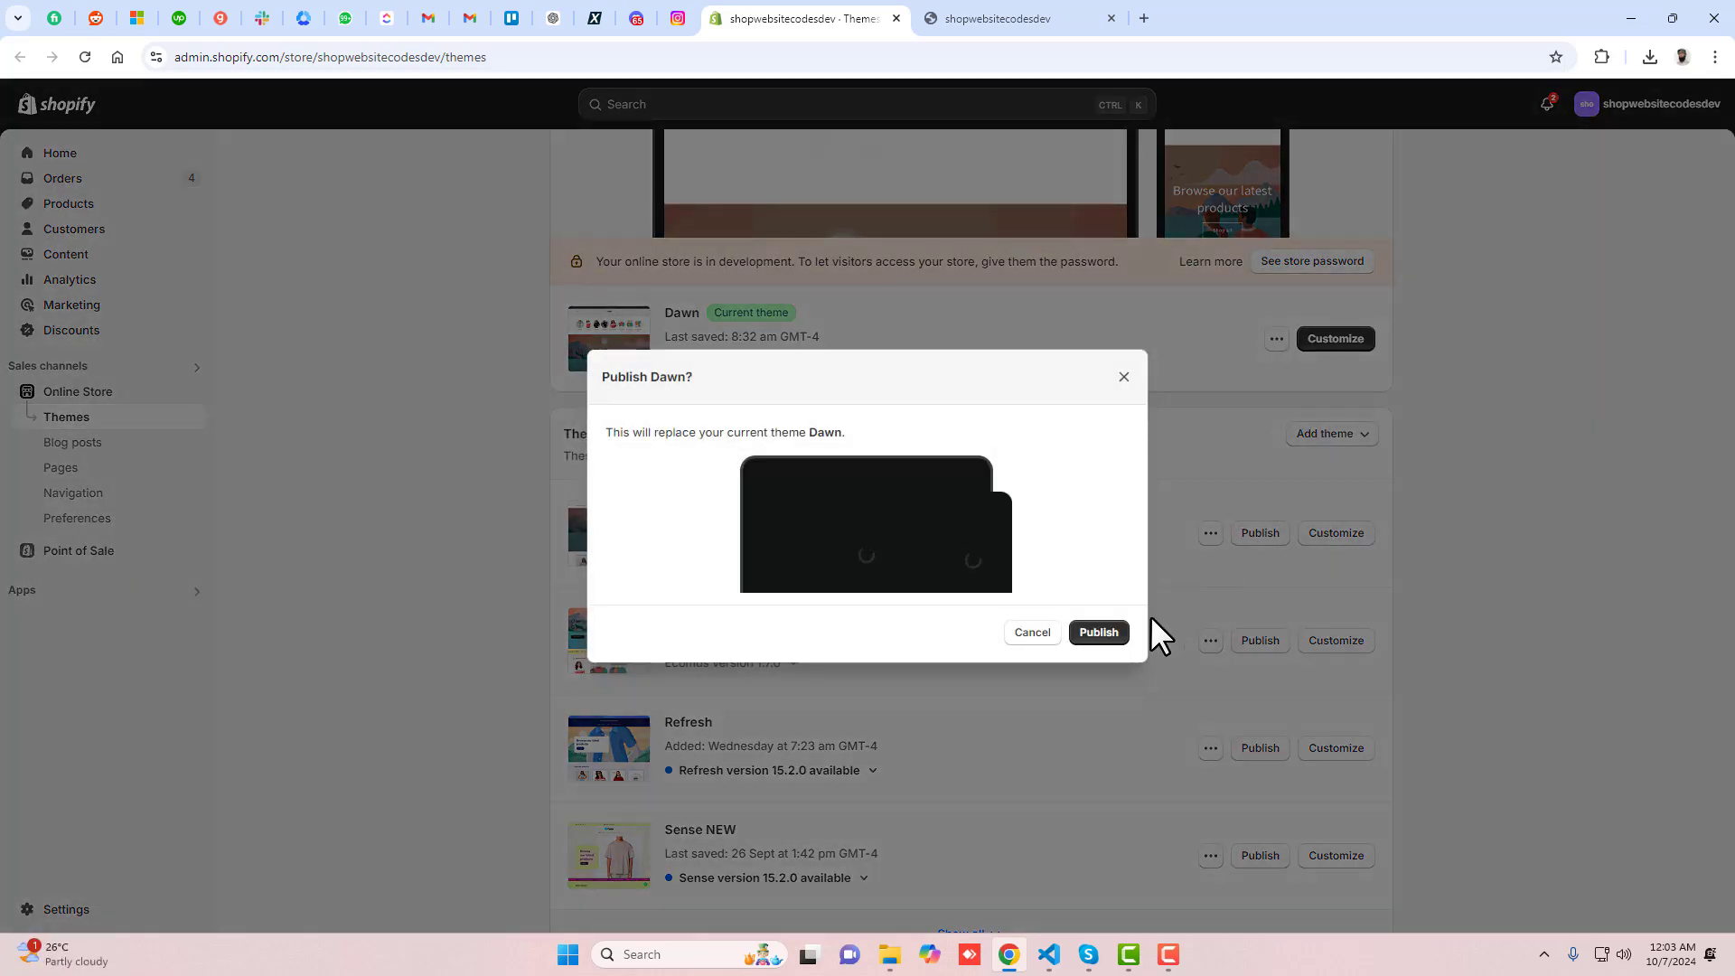
pyautogui.click(1105, 632)
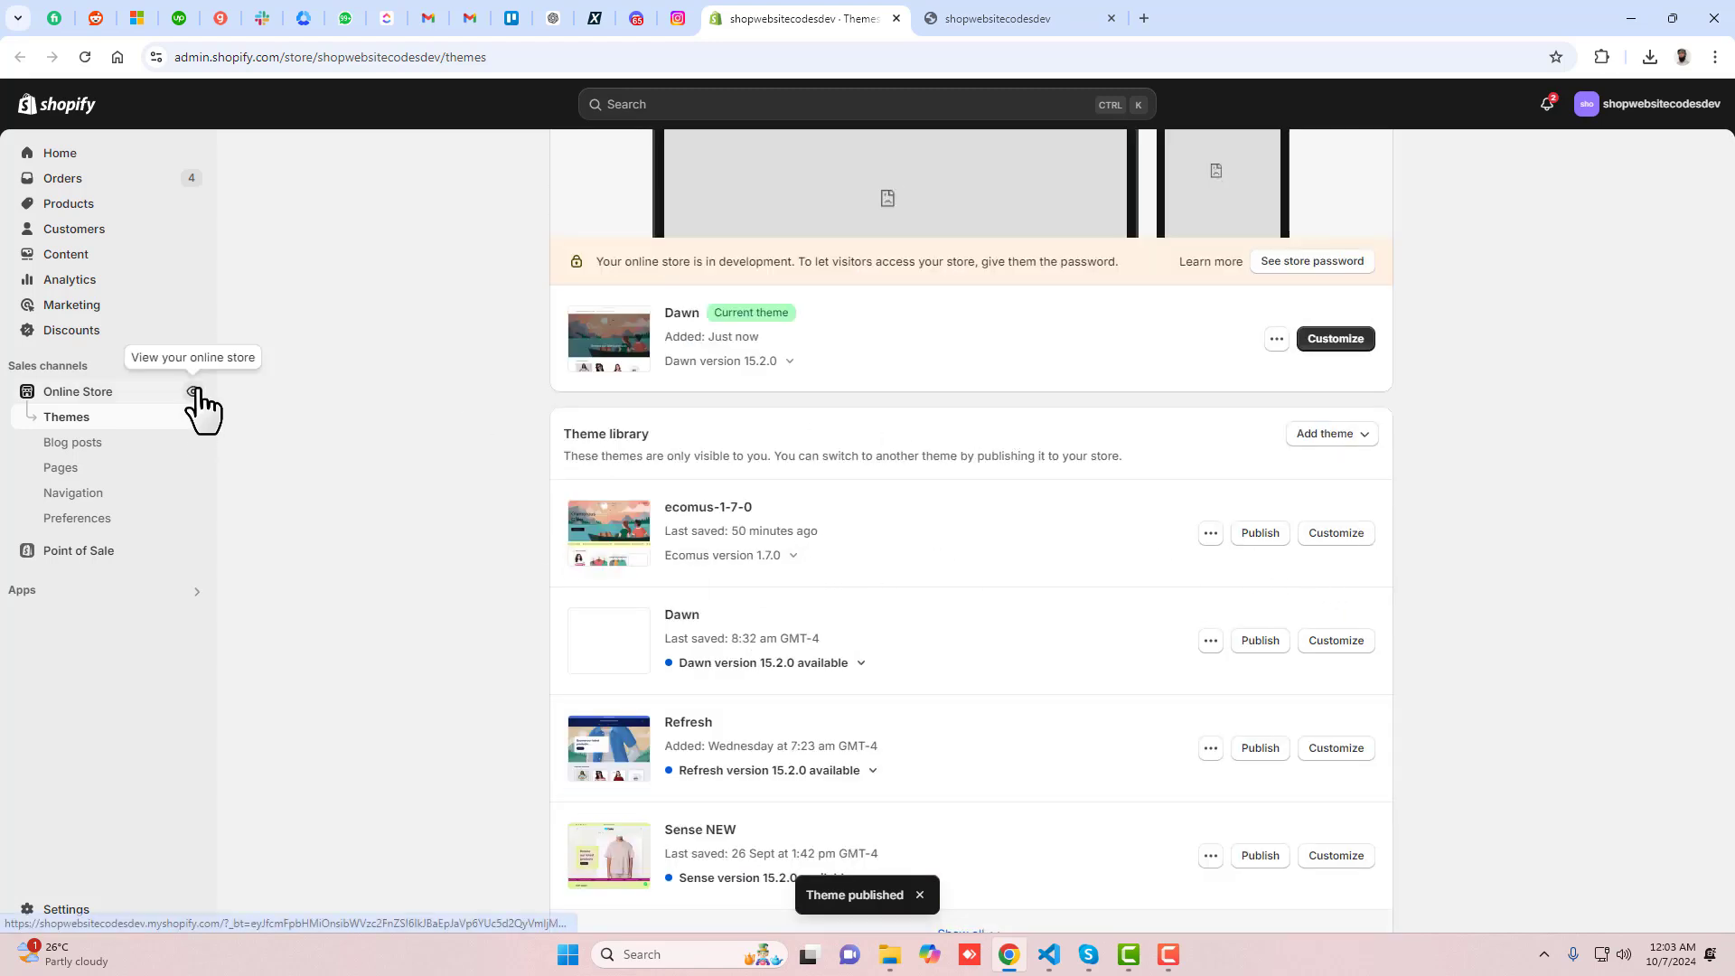
pyautogui.click(195, 391)
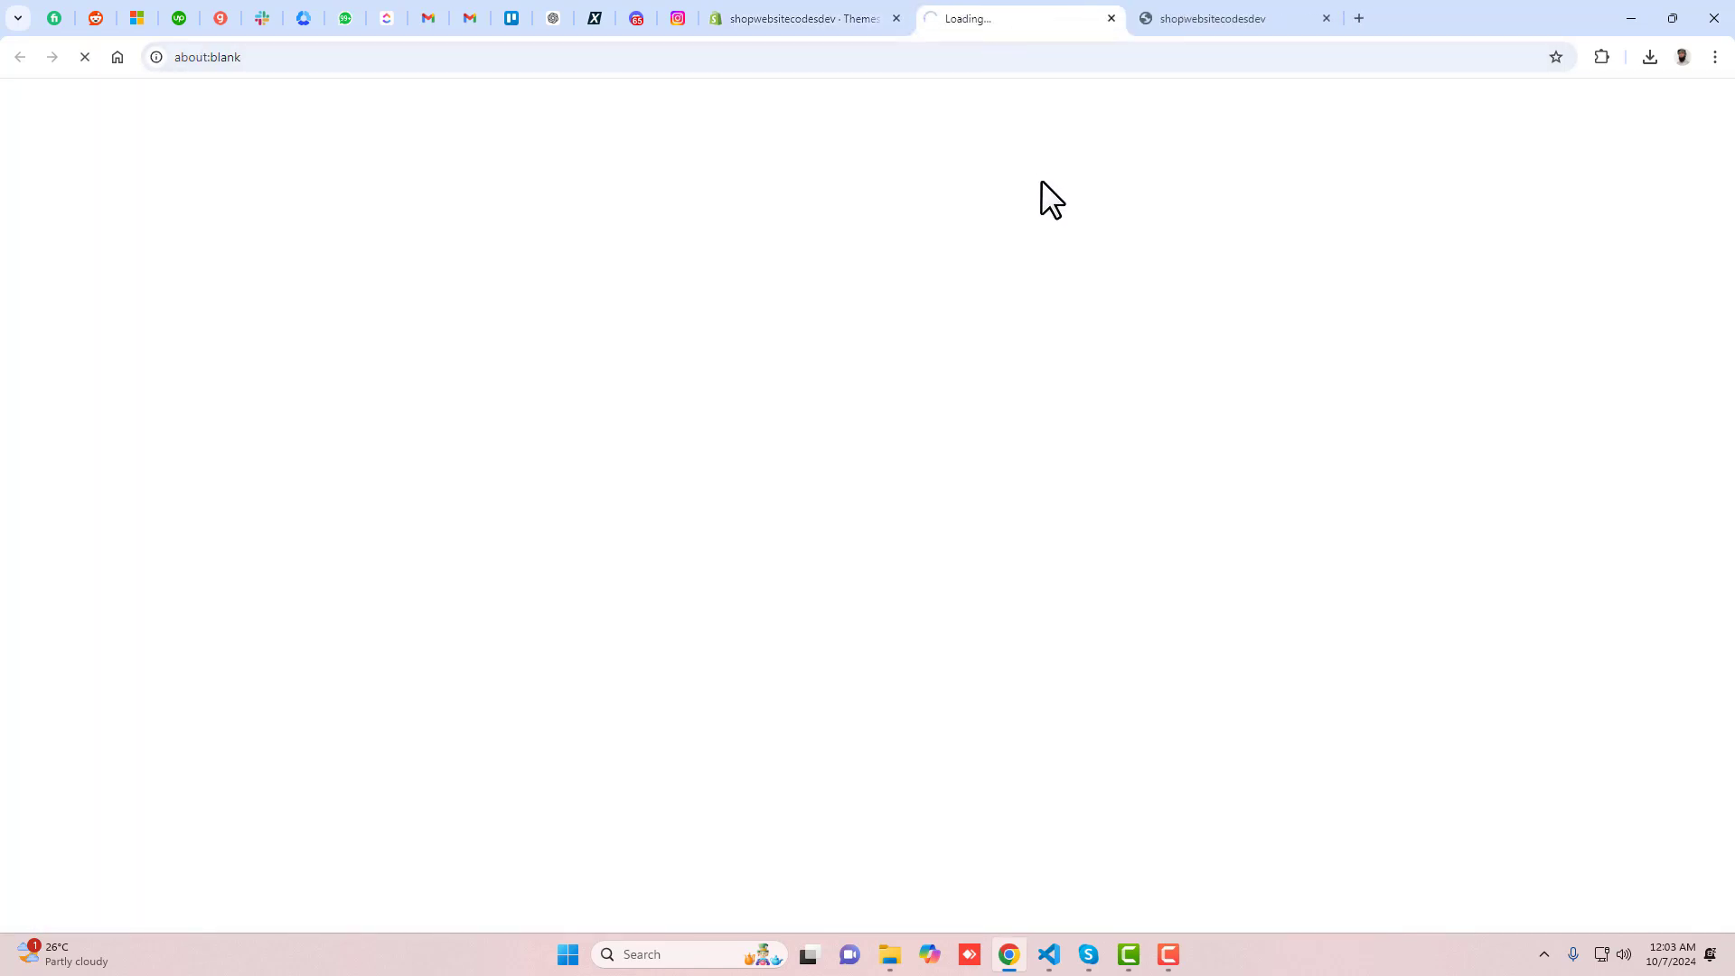
pyautogui.scroll(-15, 920, 523)
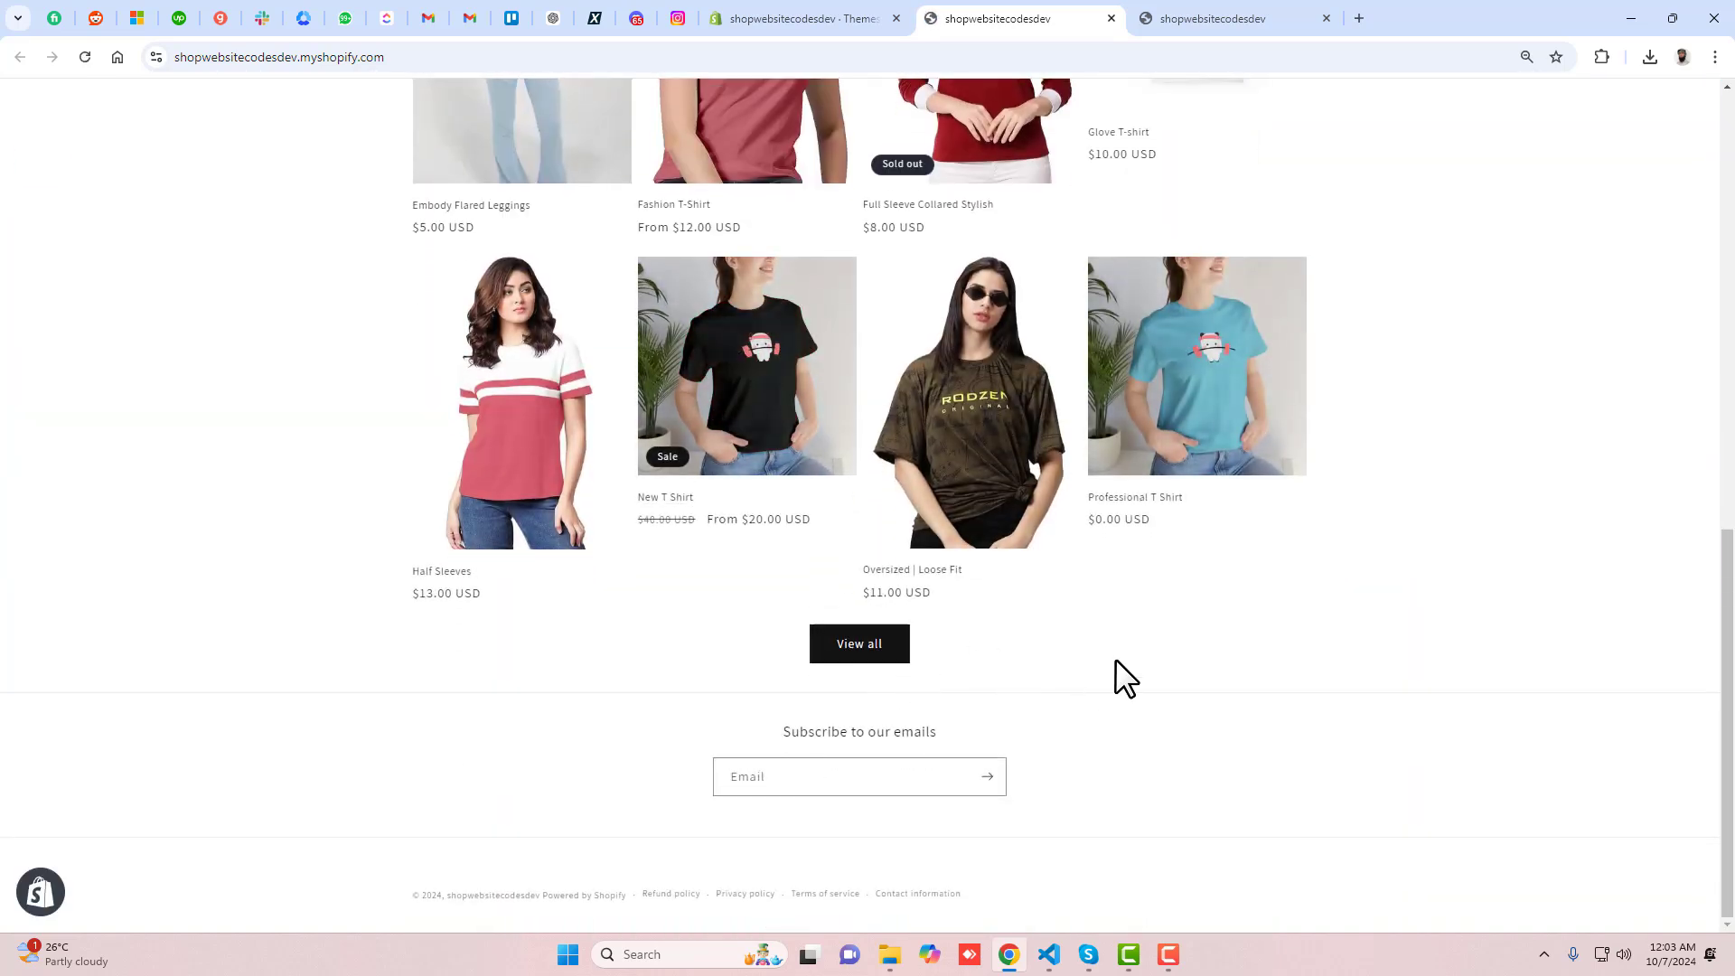
pyautogui.scroll(15, 760, 691)
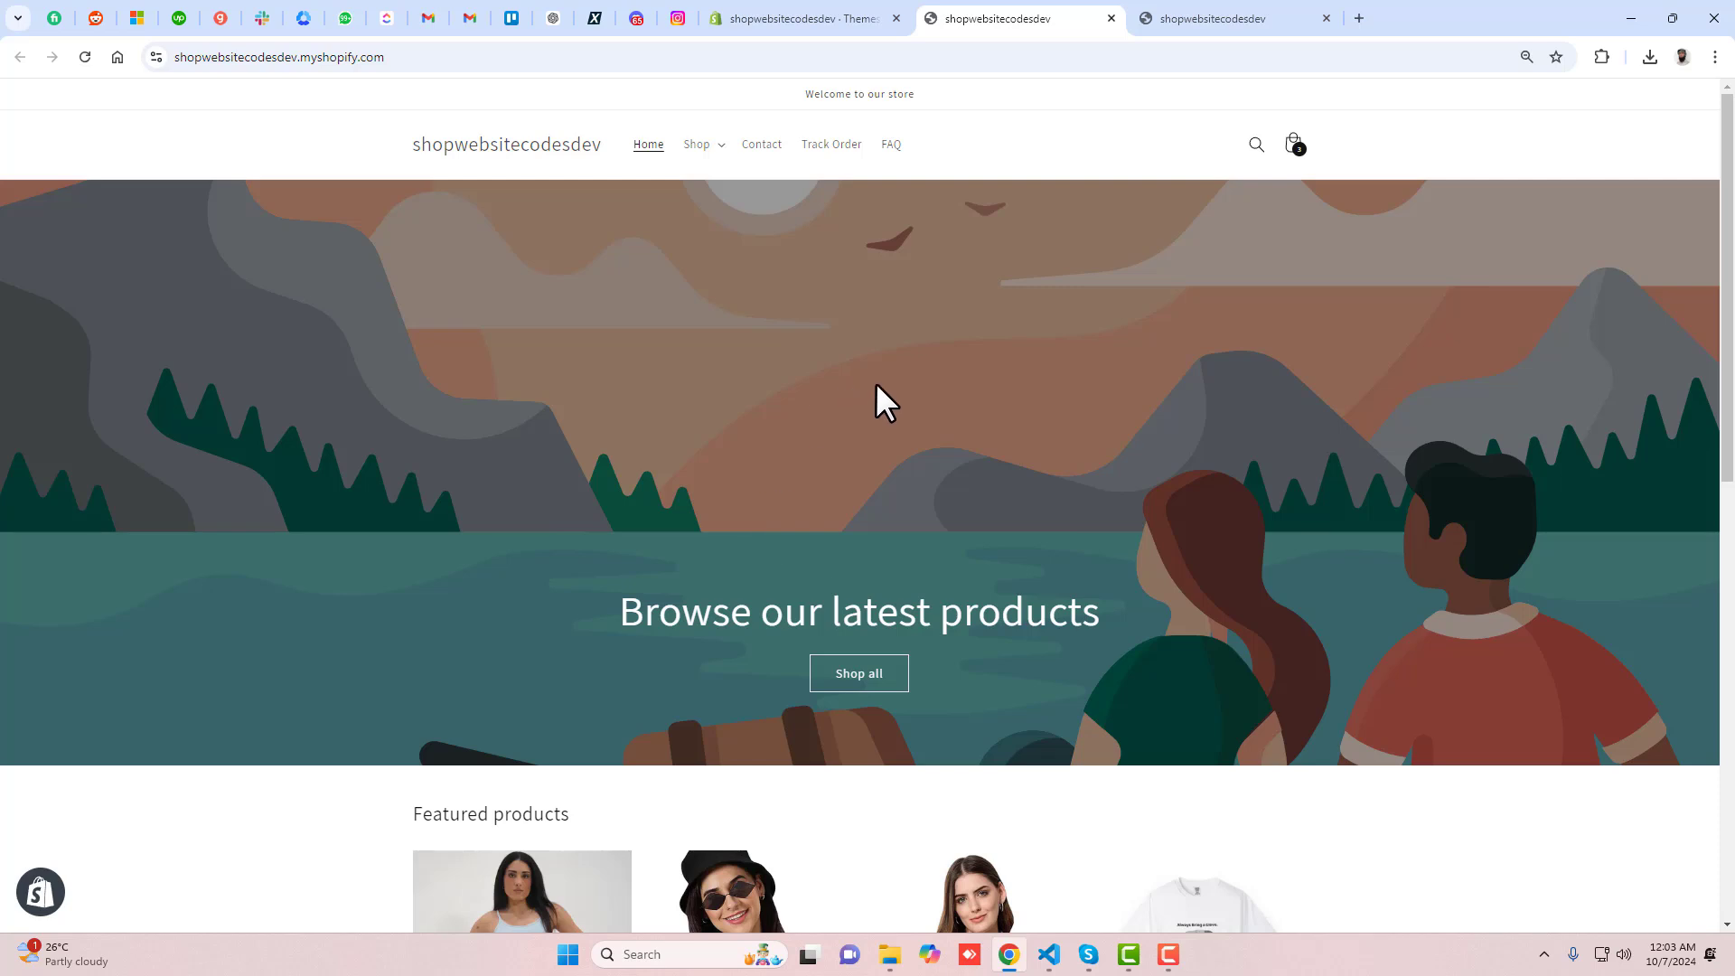
pyautogui.middleClick(1226, 16)
pyautogui.click(802, 16)
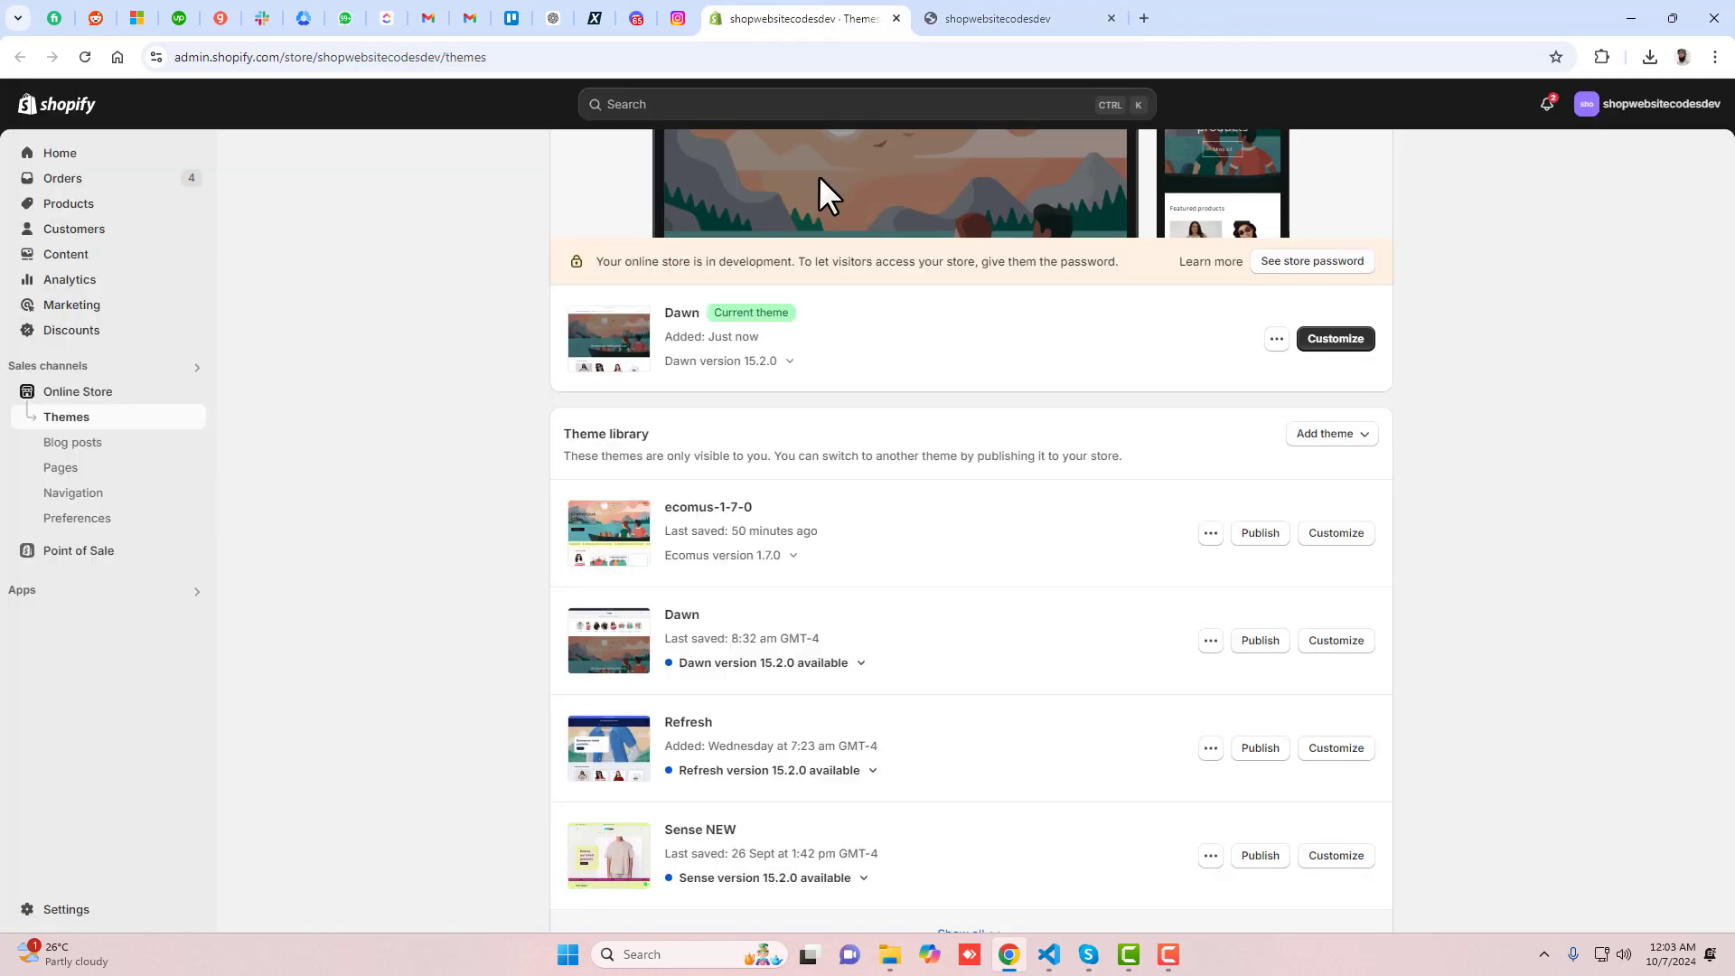
# Choose Edit code from the current Dawn theme's actions menu.
pyautogui.click(1276, 341)
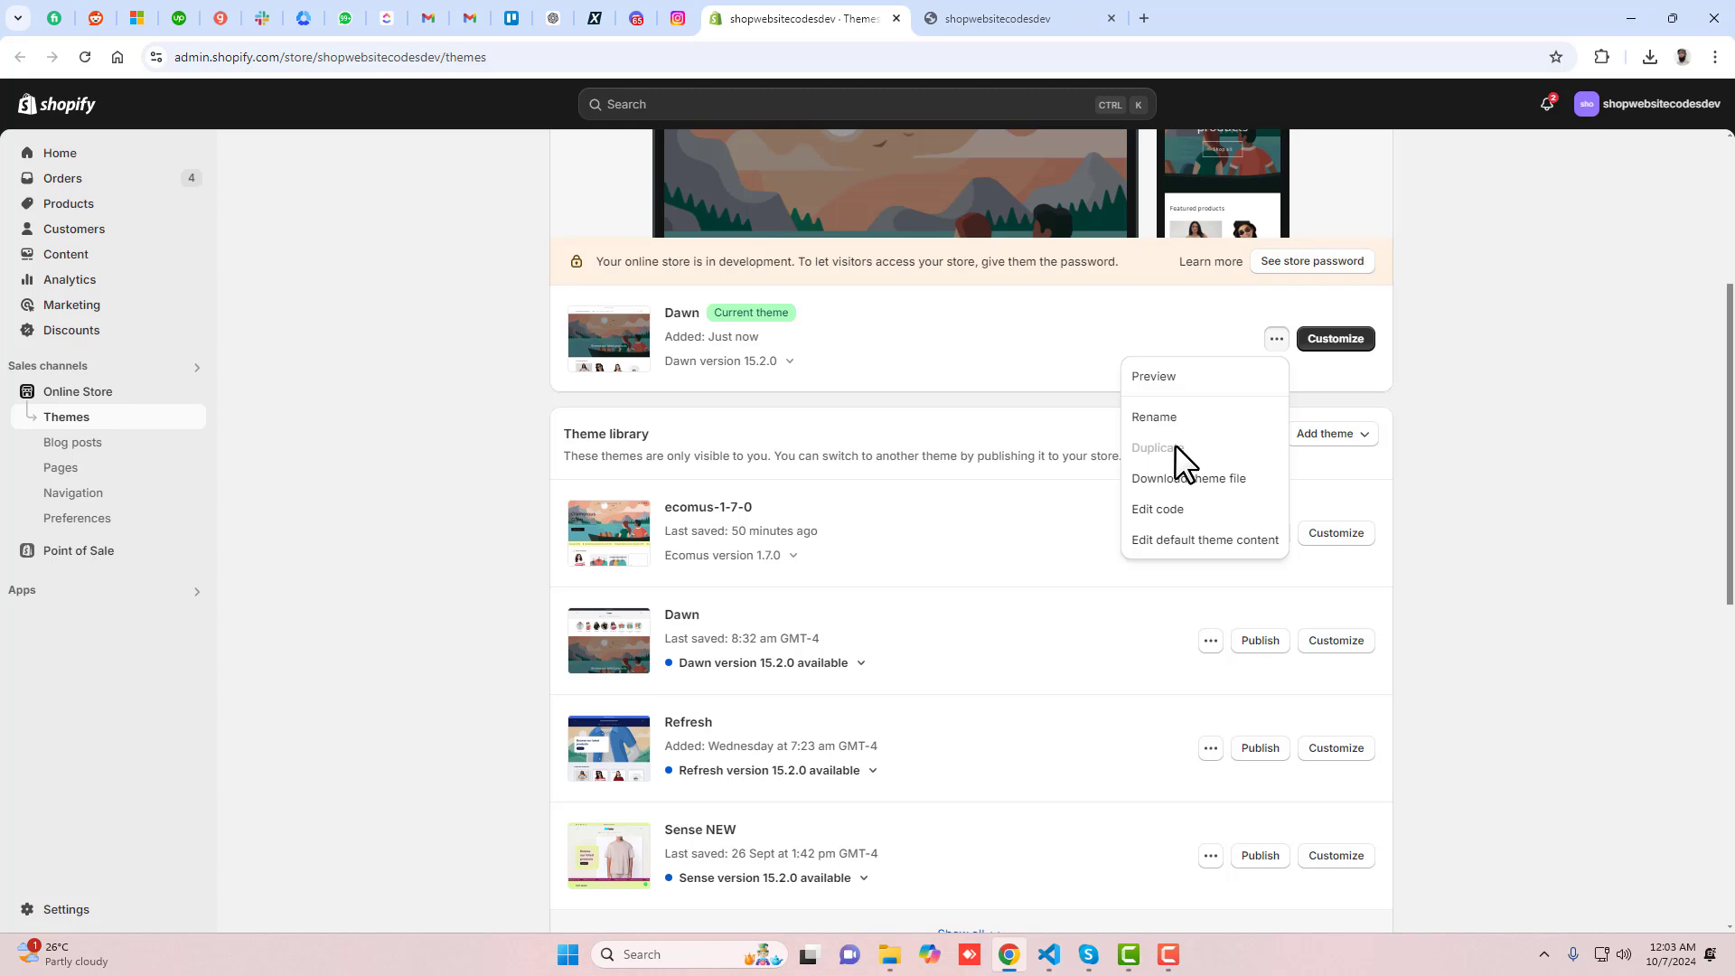
pyautogui.click(1173, 512)
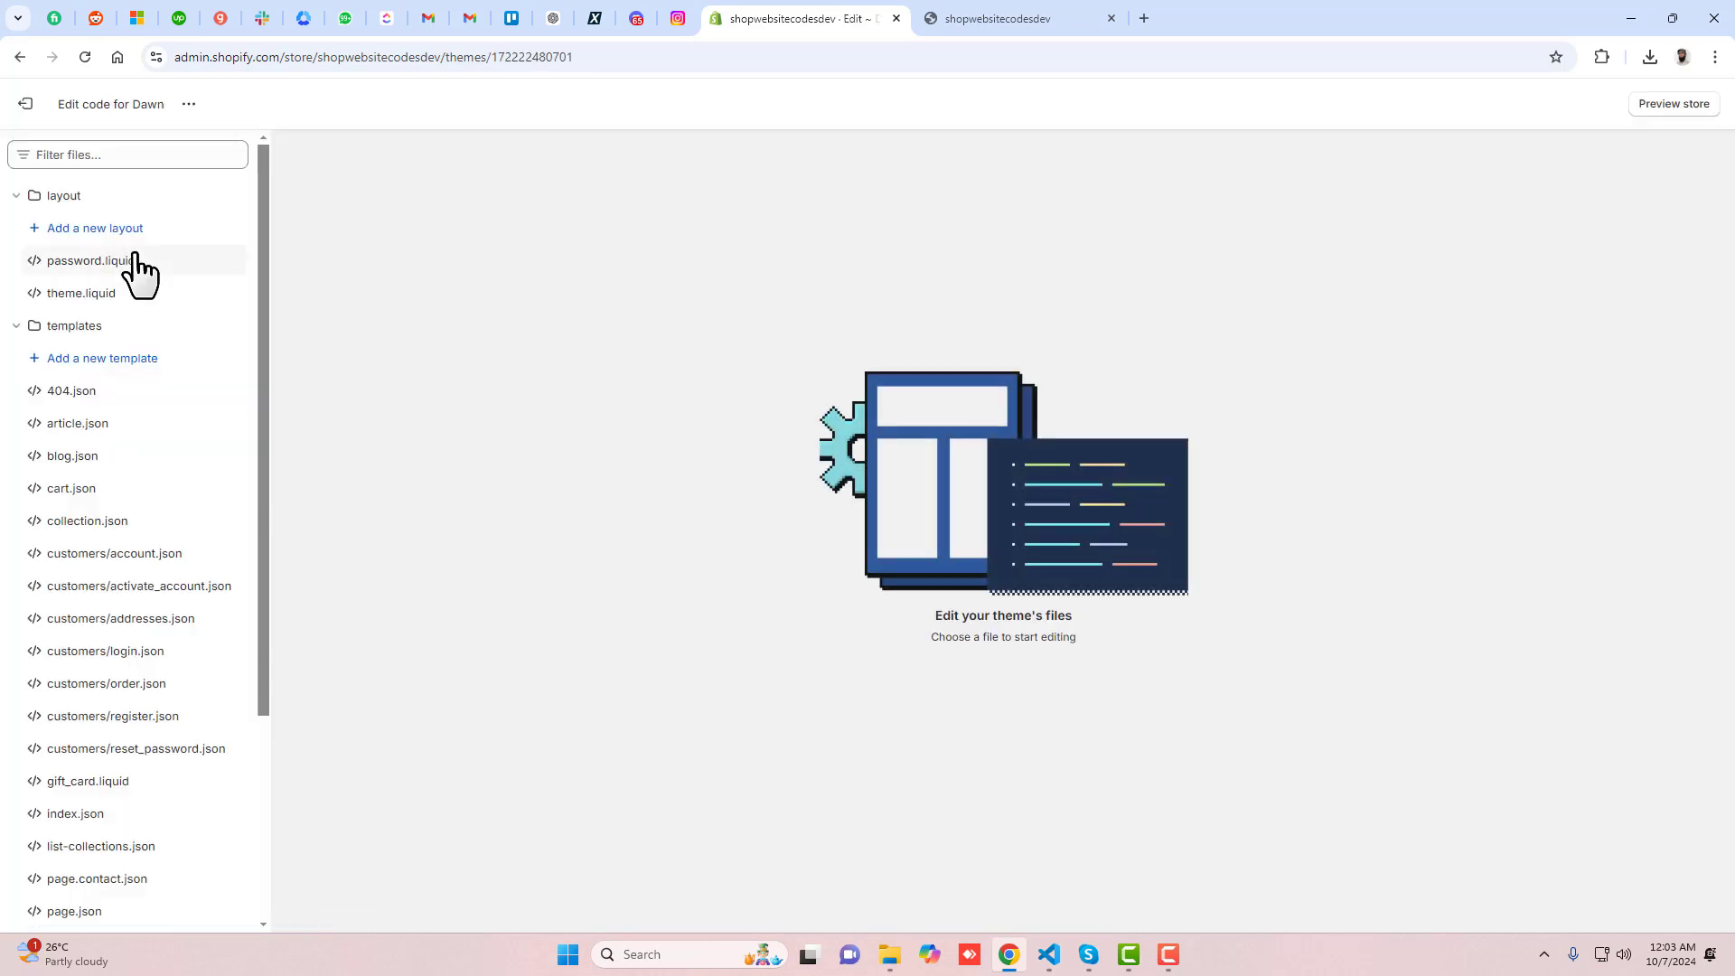
# Filter the theme files by 'collec' and open sections/collection-list.liquid.
pyautogui.click(72, 195)
pyautogui.click(76, 228)
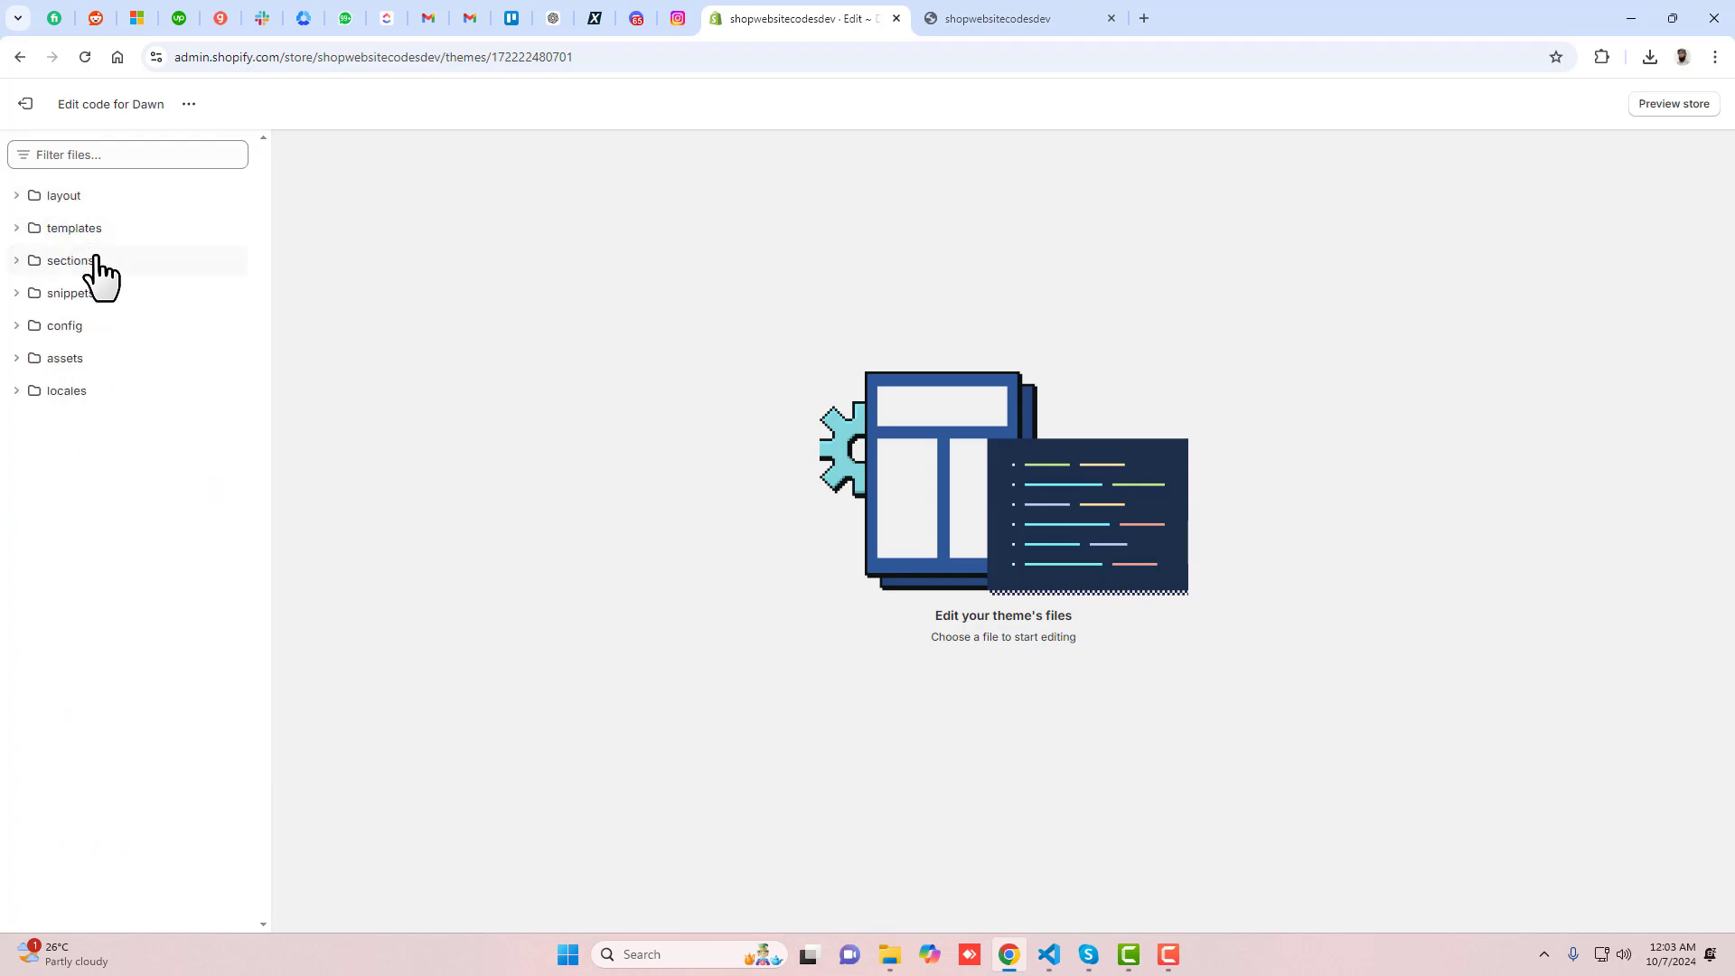
pyautogui.click(105, 159)
pyautogui.write('collec')
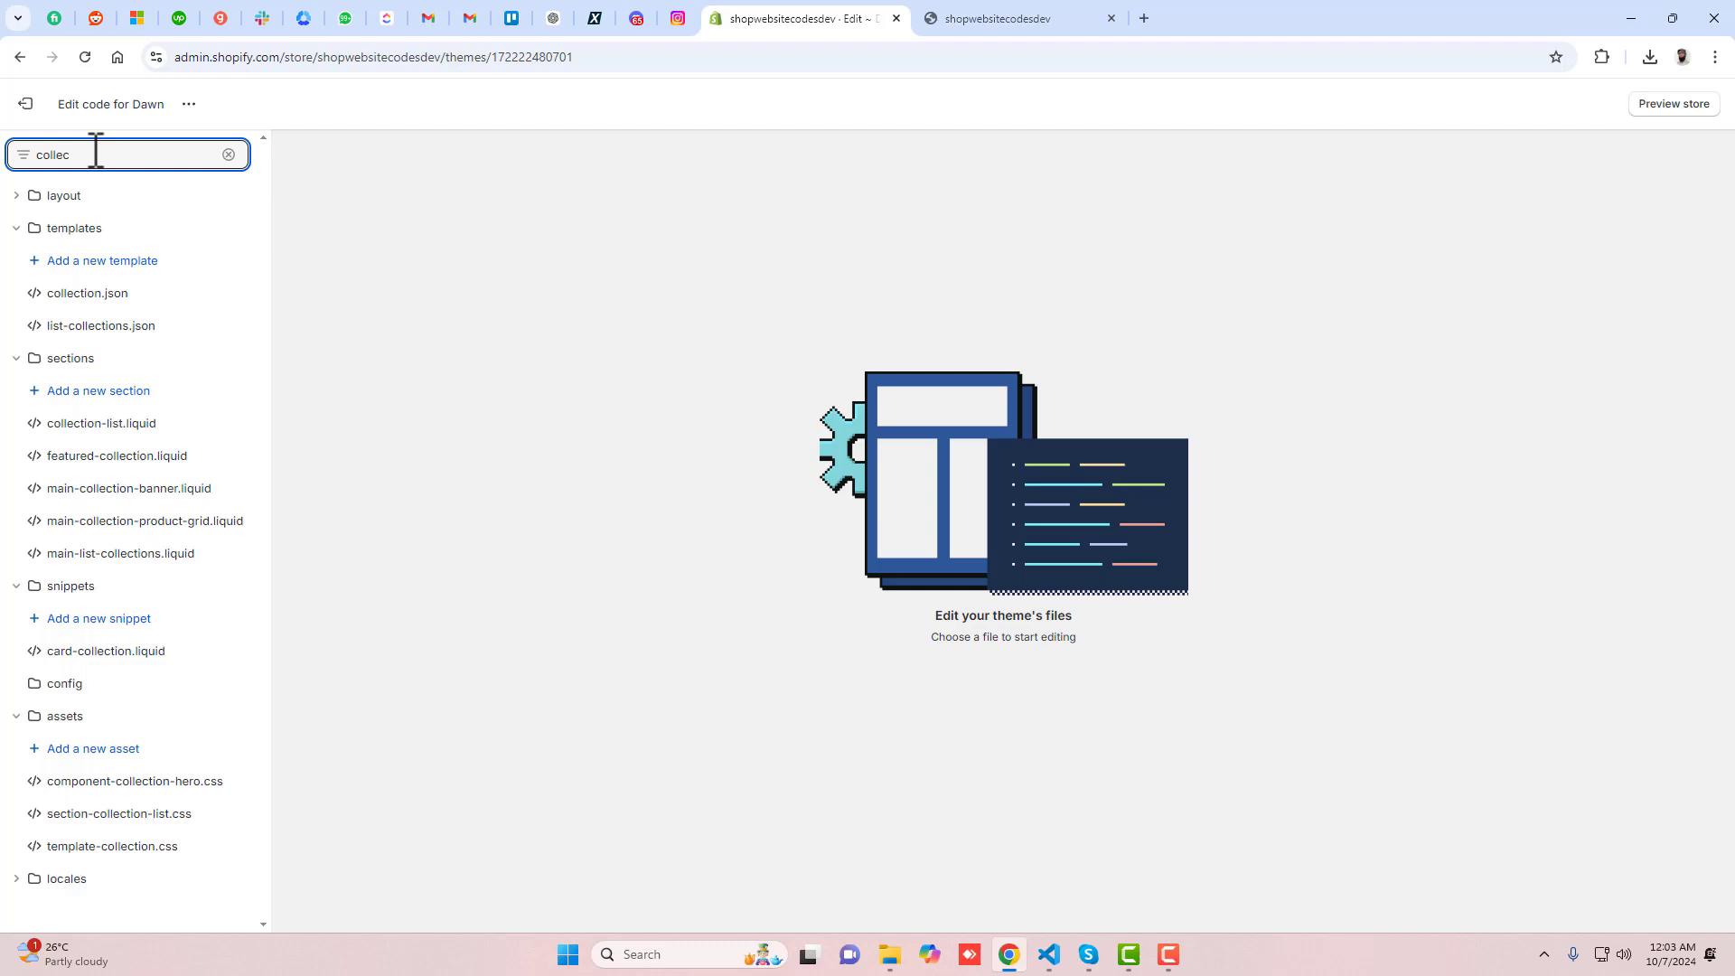
pyautogui.click(125, 426)
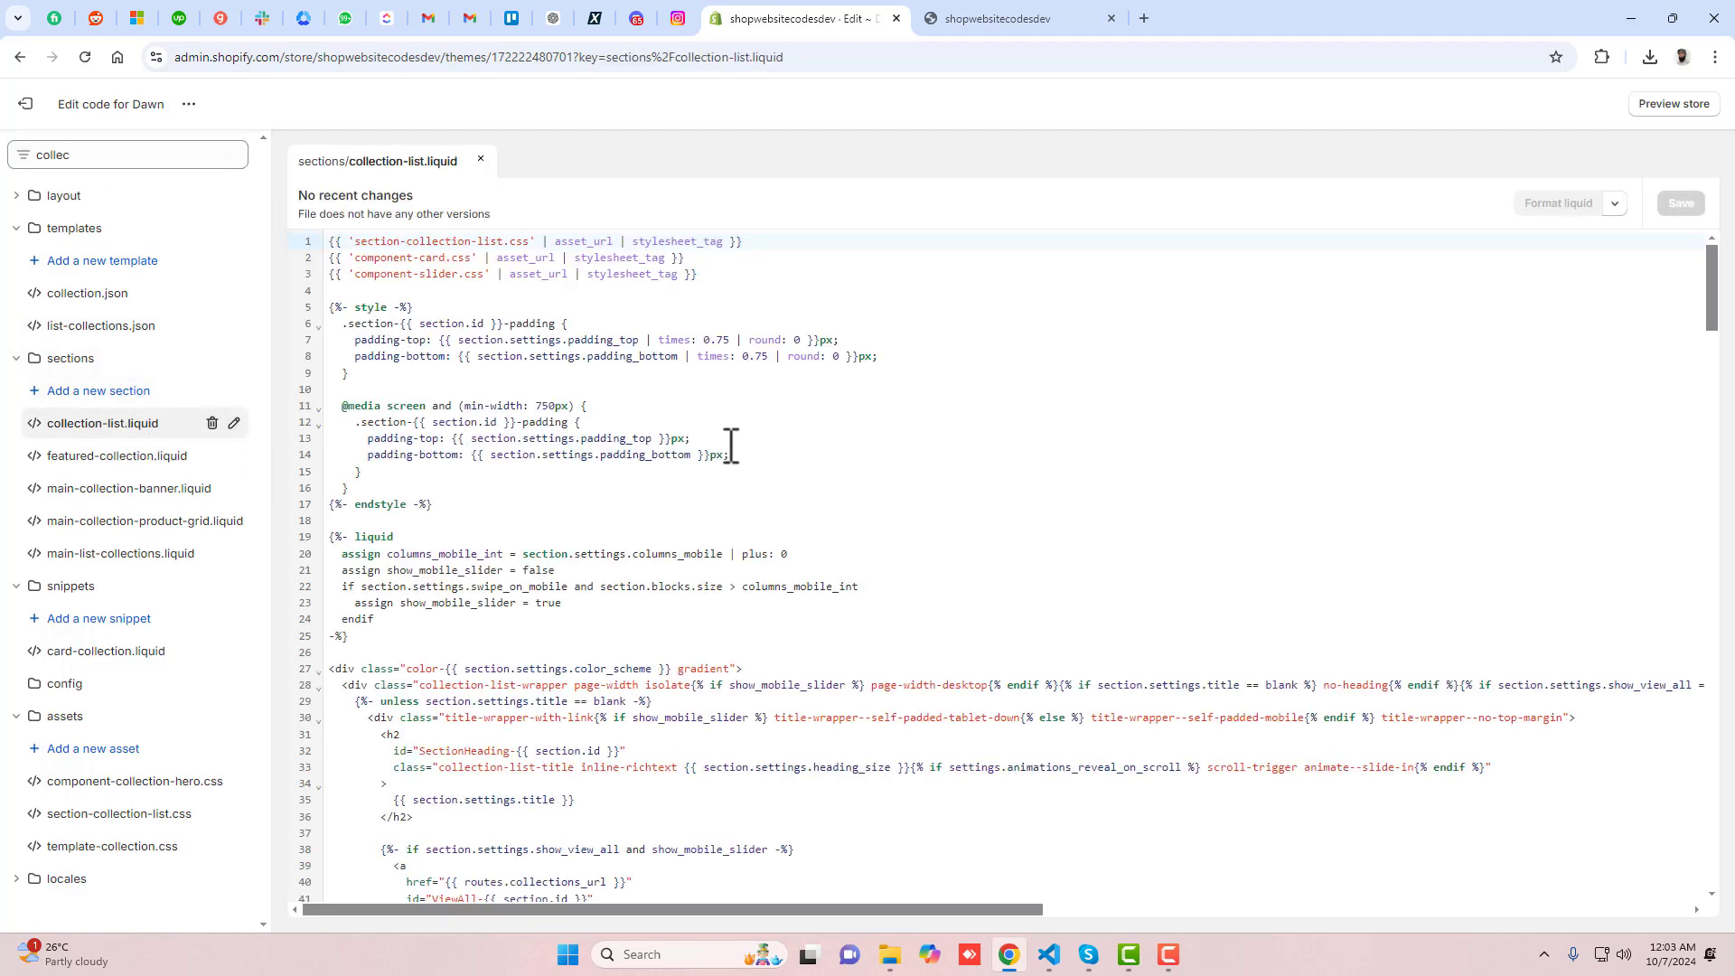
# Create a new section file named collection-slider.
pyautogui.click(93, 391)
pyautogui.click(672, 547)
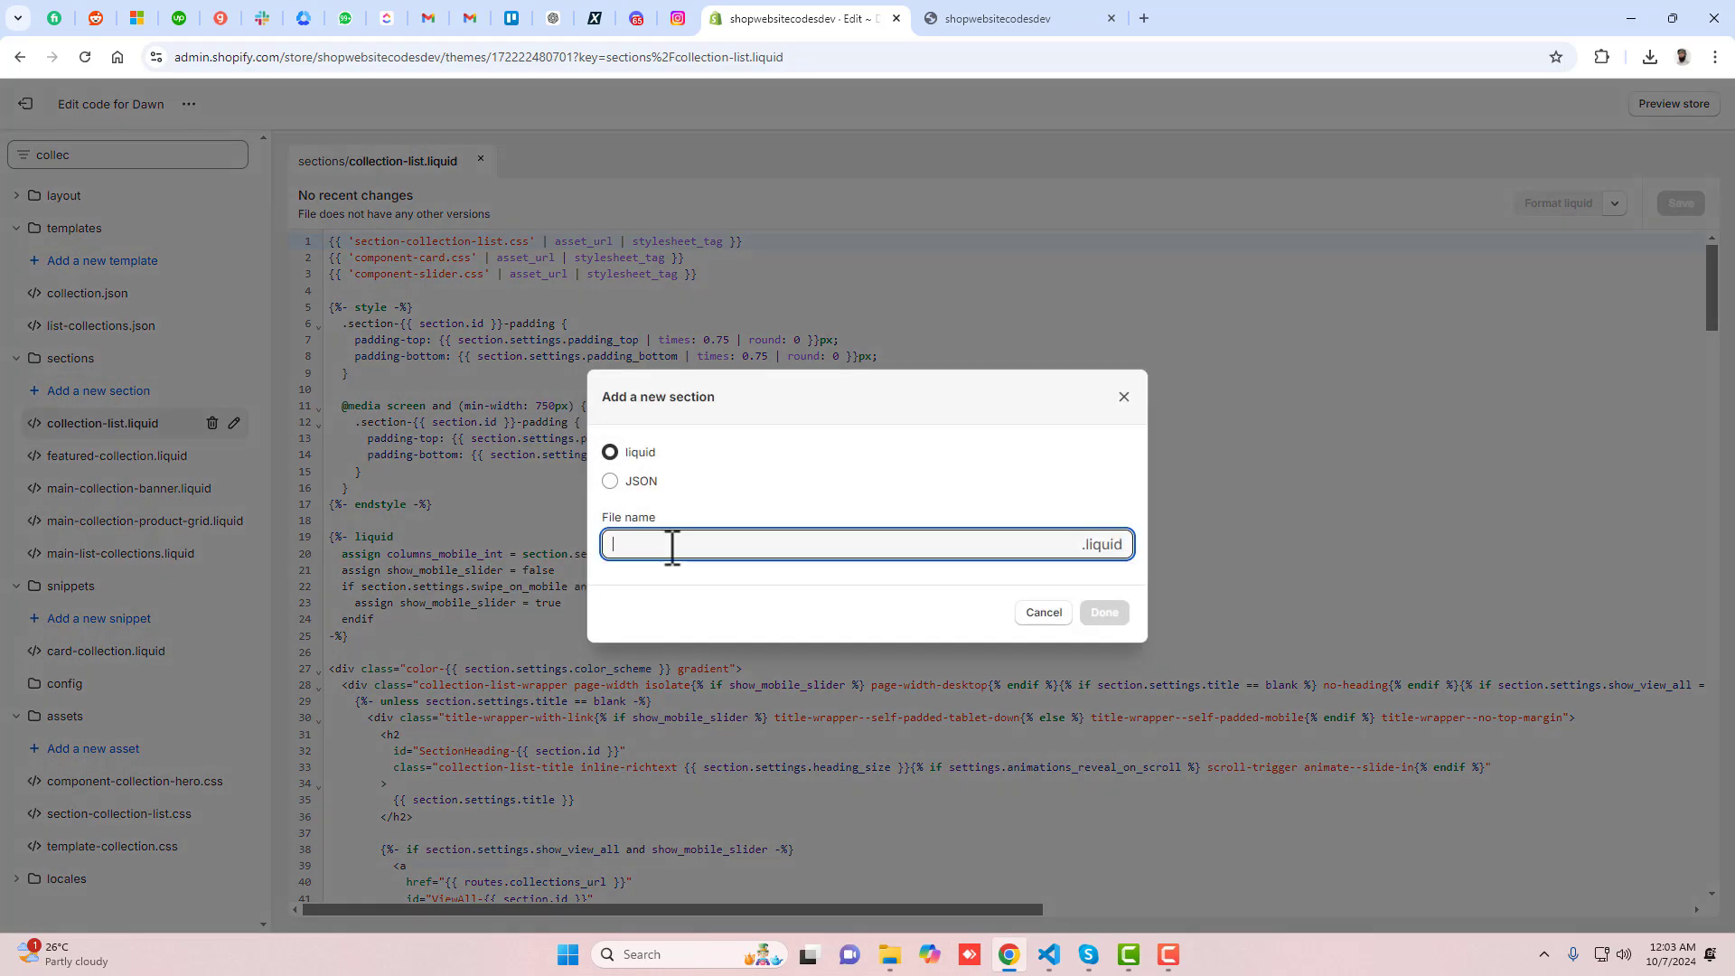
pyautogui.write('collection-sli')
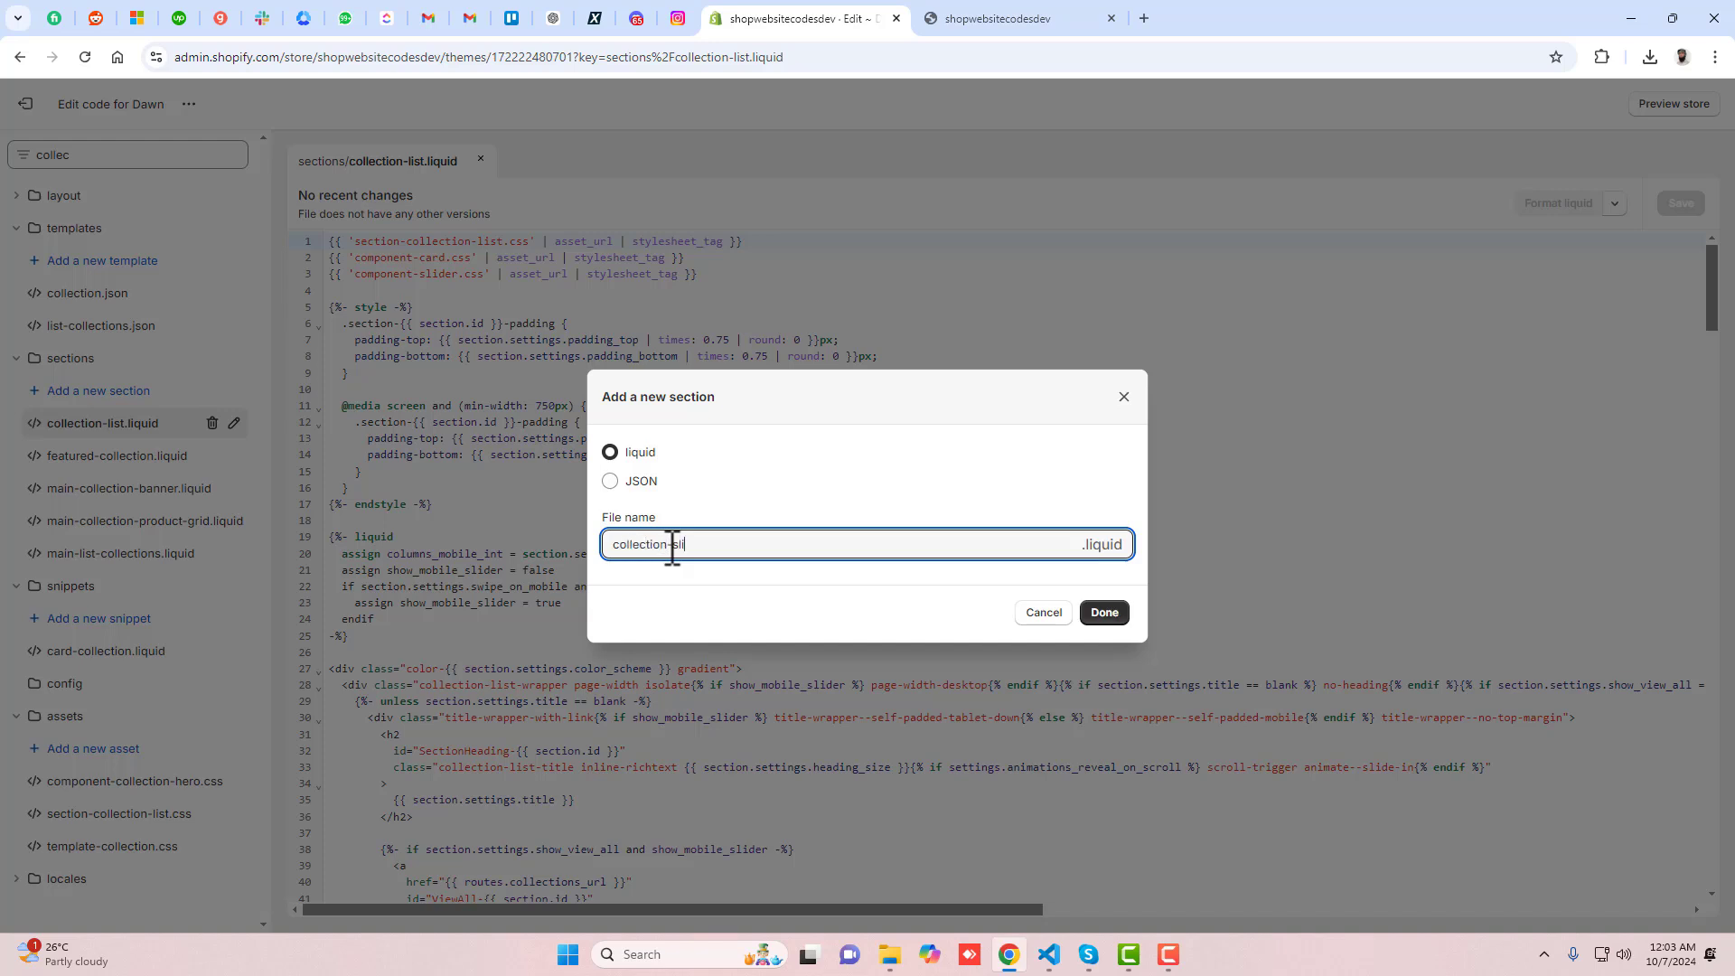
pyautogui.write('der')
pyautogui.press('Return')
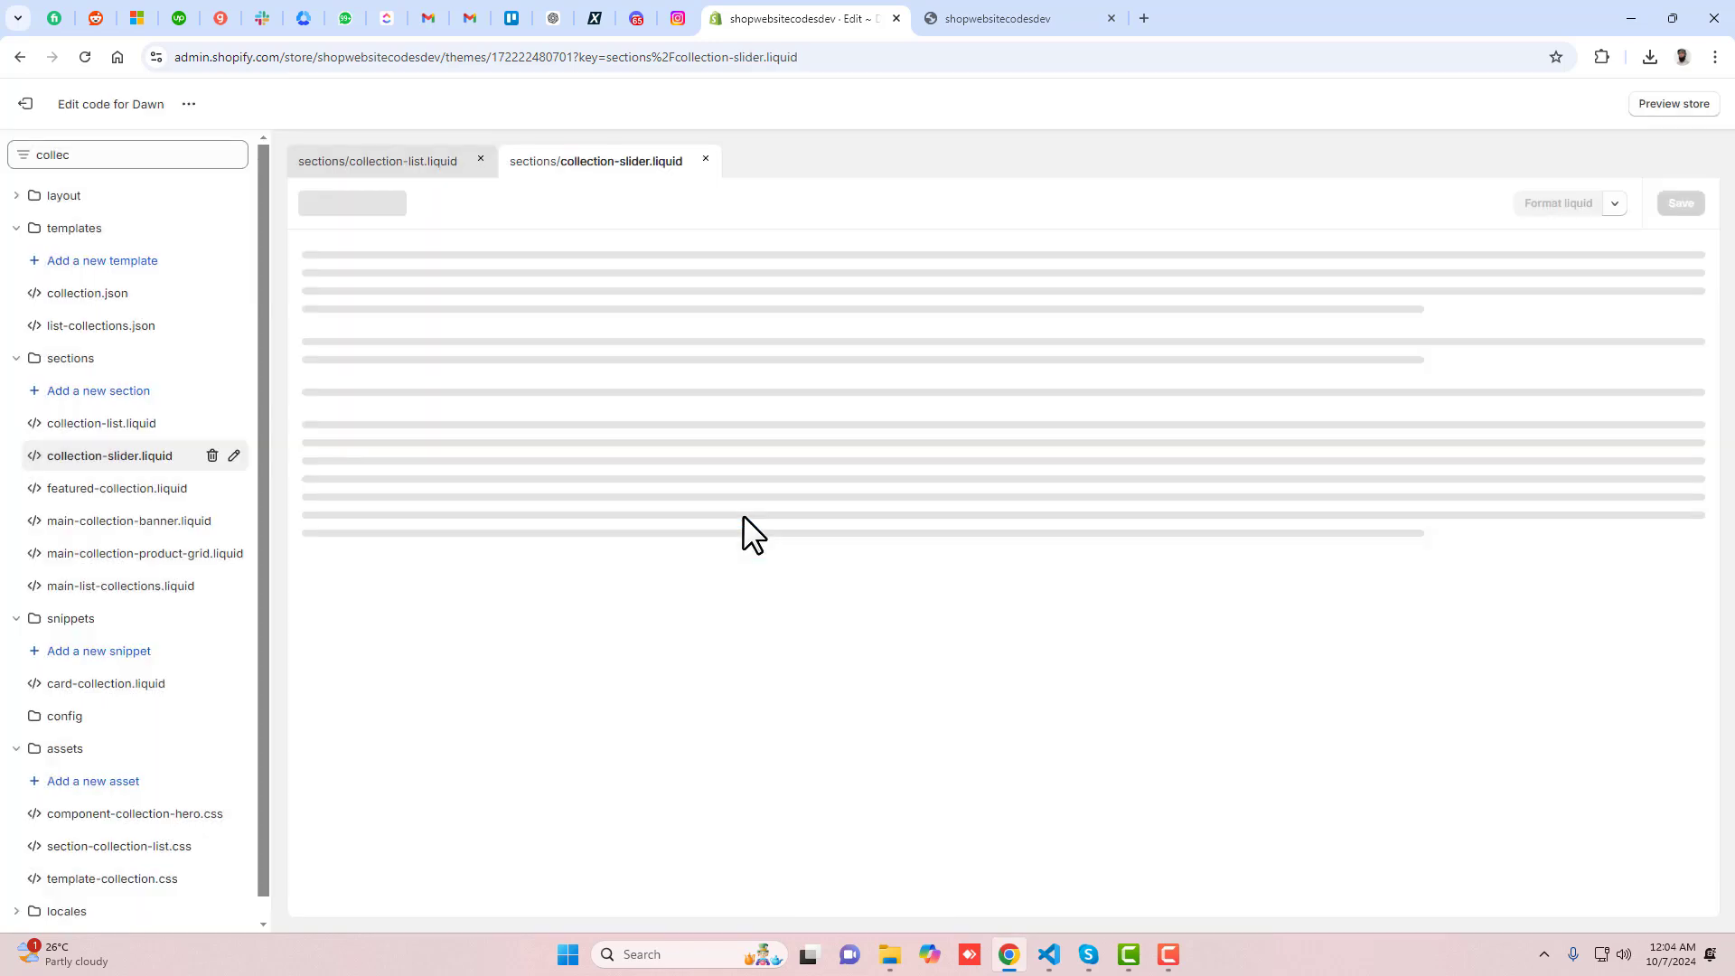
# Replace collection-slider.liquid's placeholder with all the code copied from collection-list.liquid.
pyautogui.click(561, 352)
pyautogui.hotkey('ctrl', 'a')
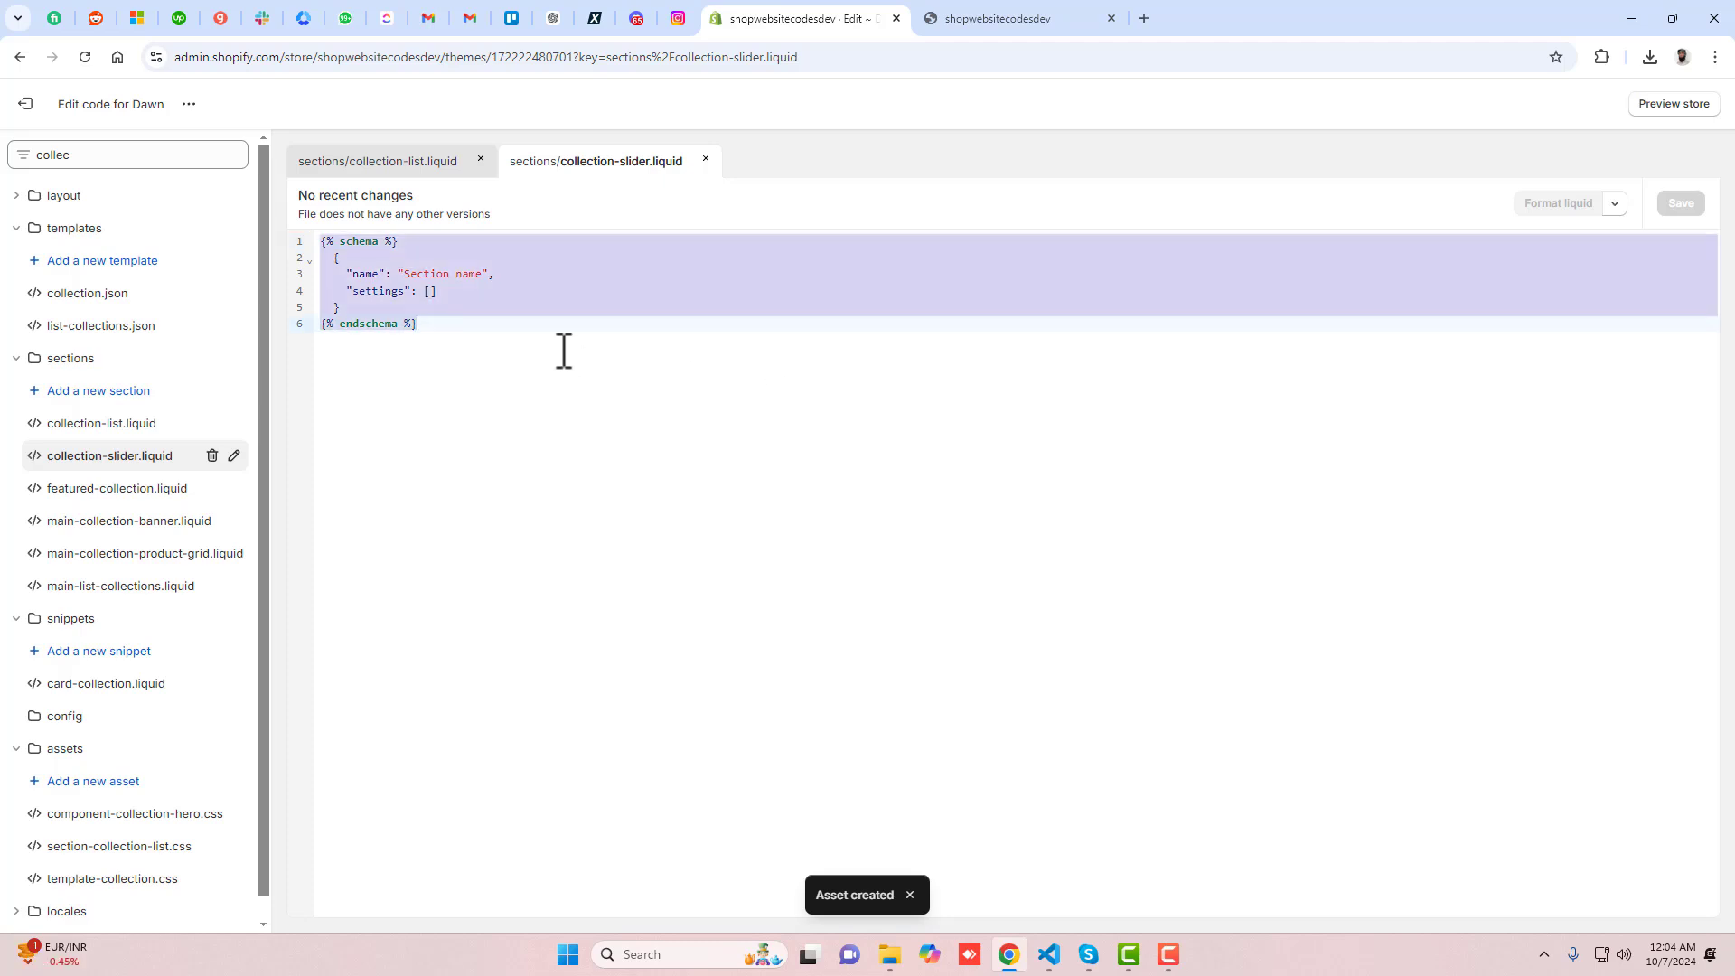
pyautogui.press('BackSpace')
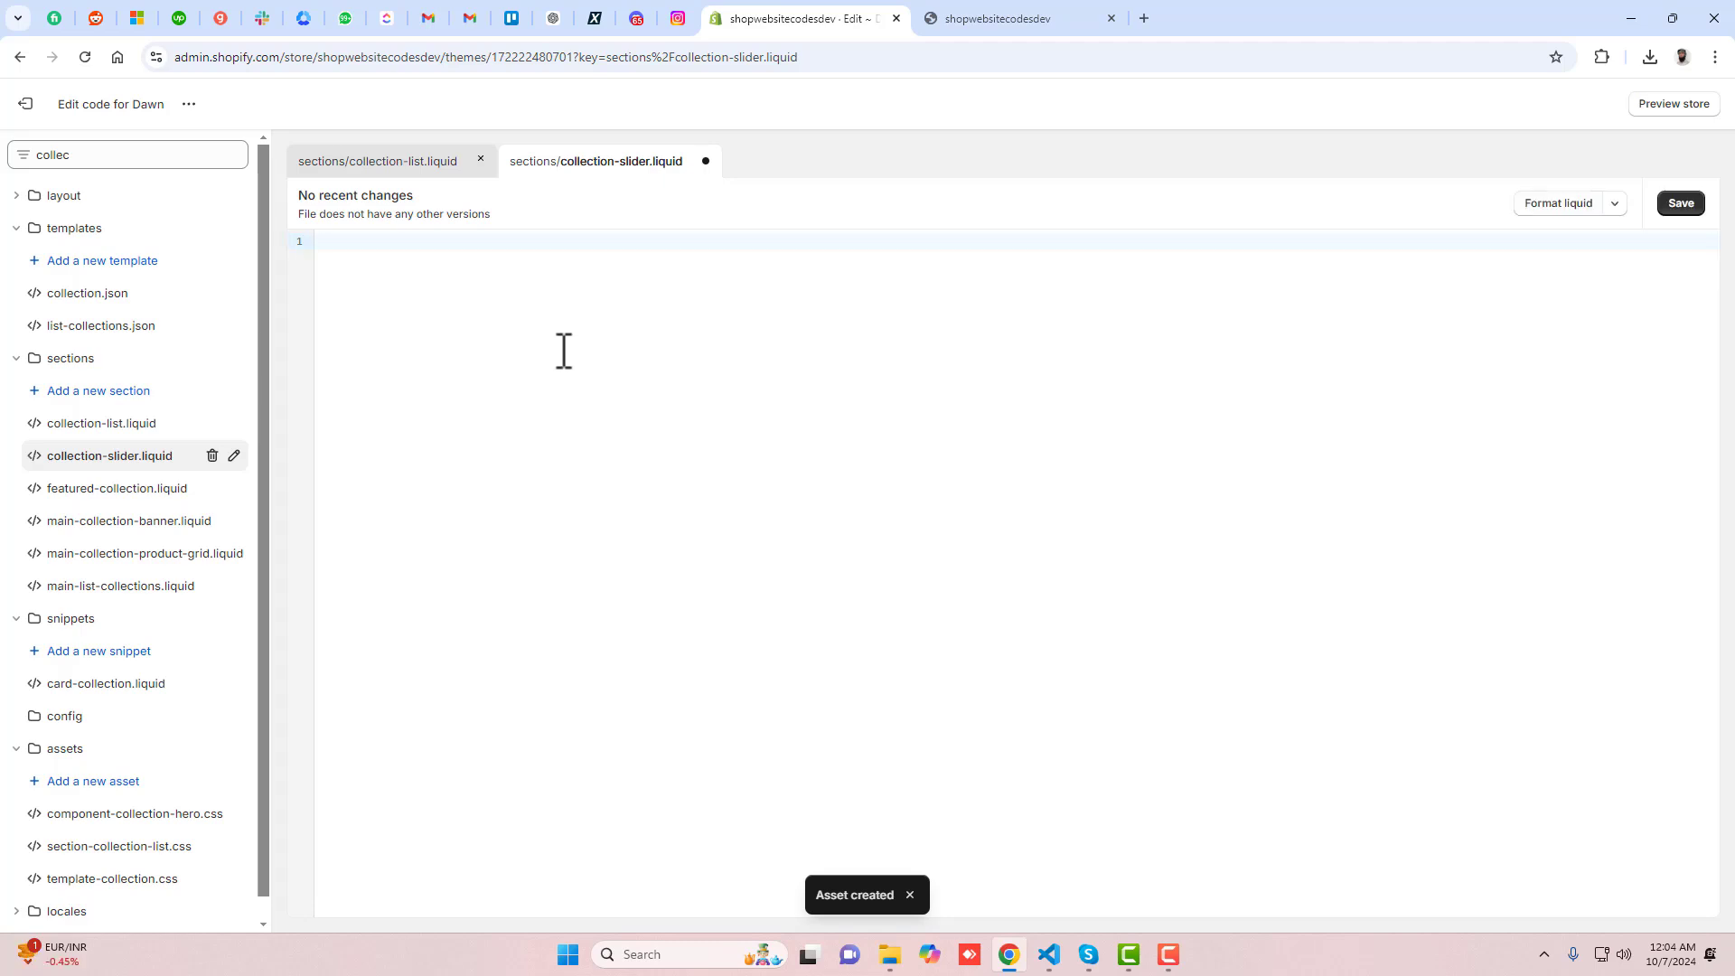
pyautogui.click(383, 165)
pyautogui.click(632, 471)
pyautogui.hotkey('ctrl', 'a')
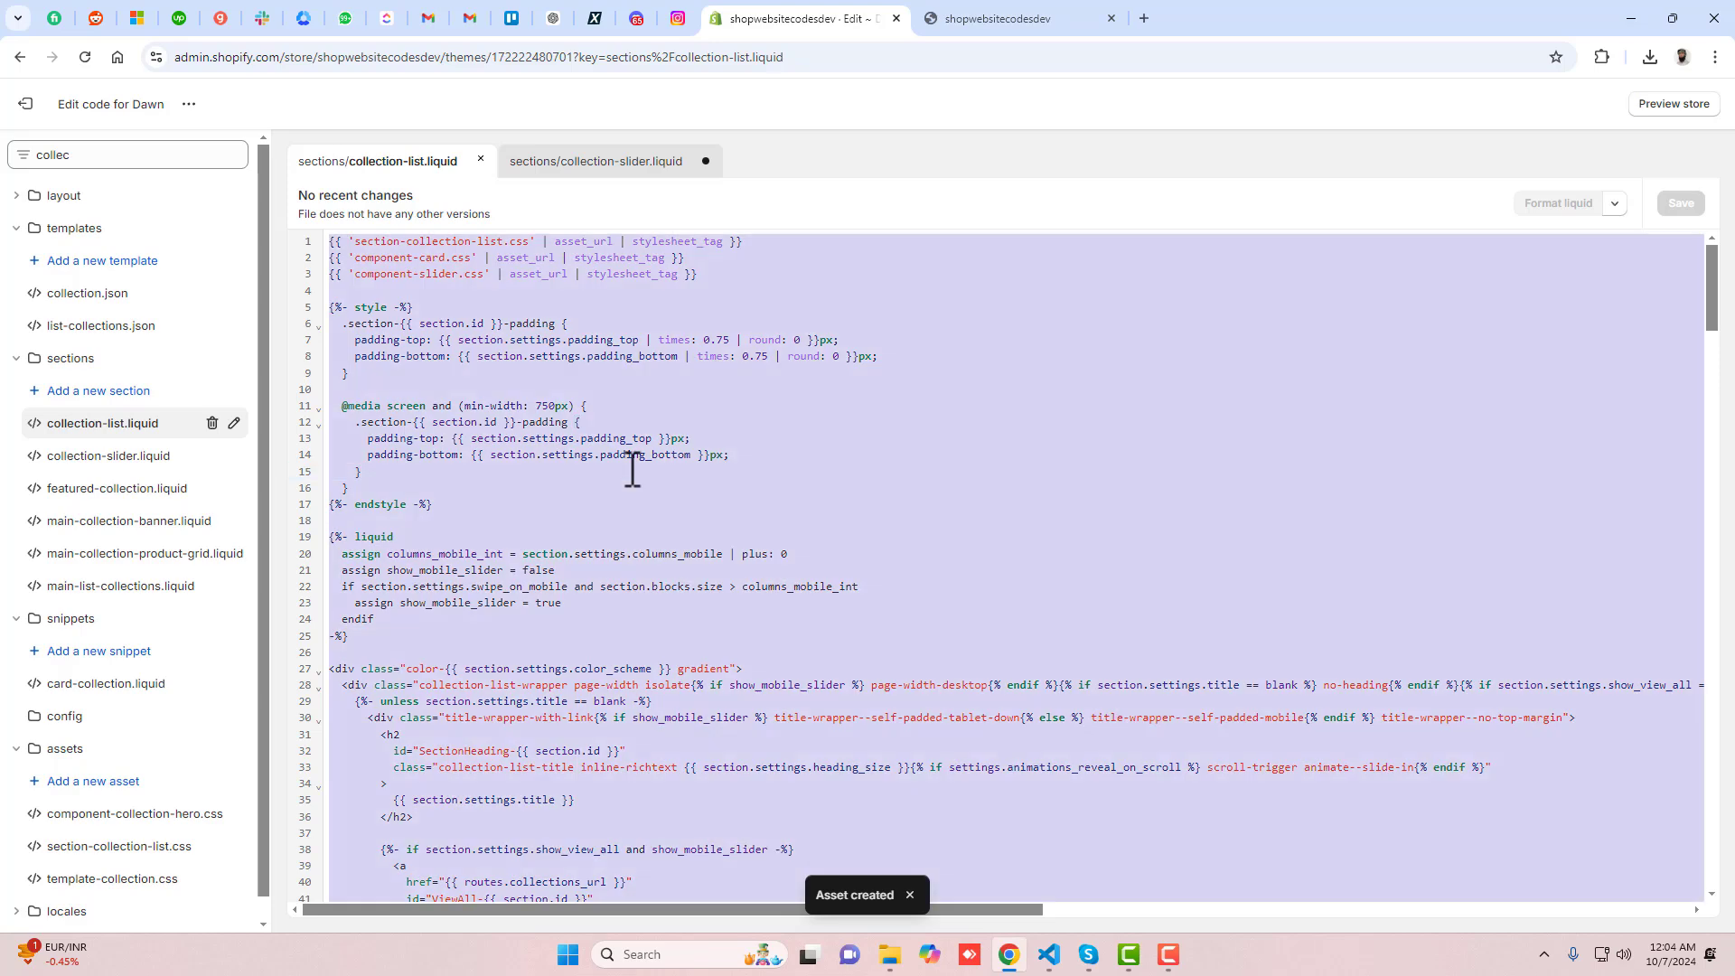
pyautogui.hotkey('ctrl', 'c')
pyautogui.click(624, 162)
pyautogui.hotkey('ctrl', 'v')
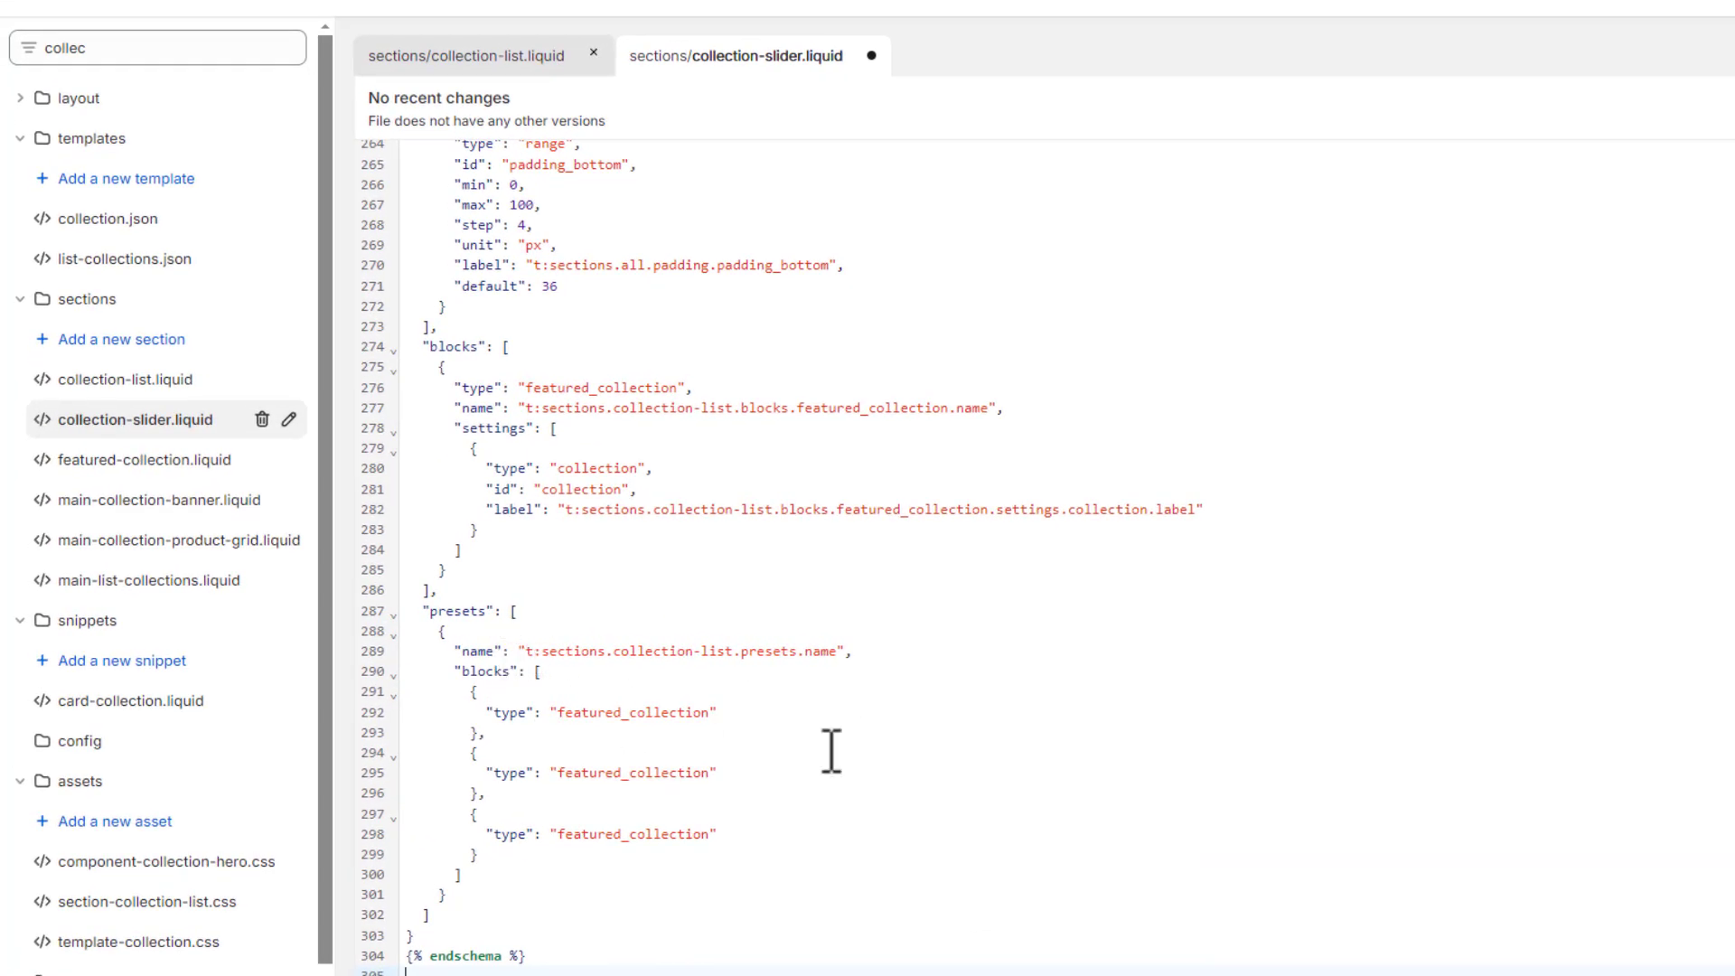
# Rename the preset and schema section names to 'Collection slider' and save the file.
pyautogui.doubleClick(454, 612)
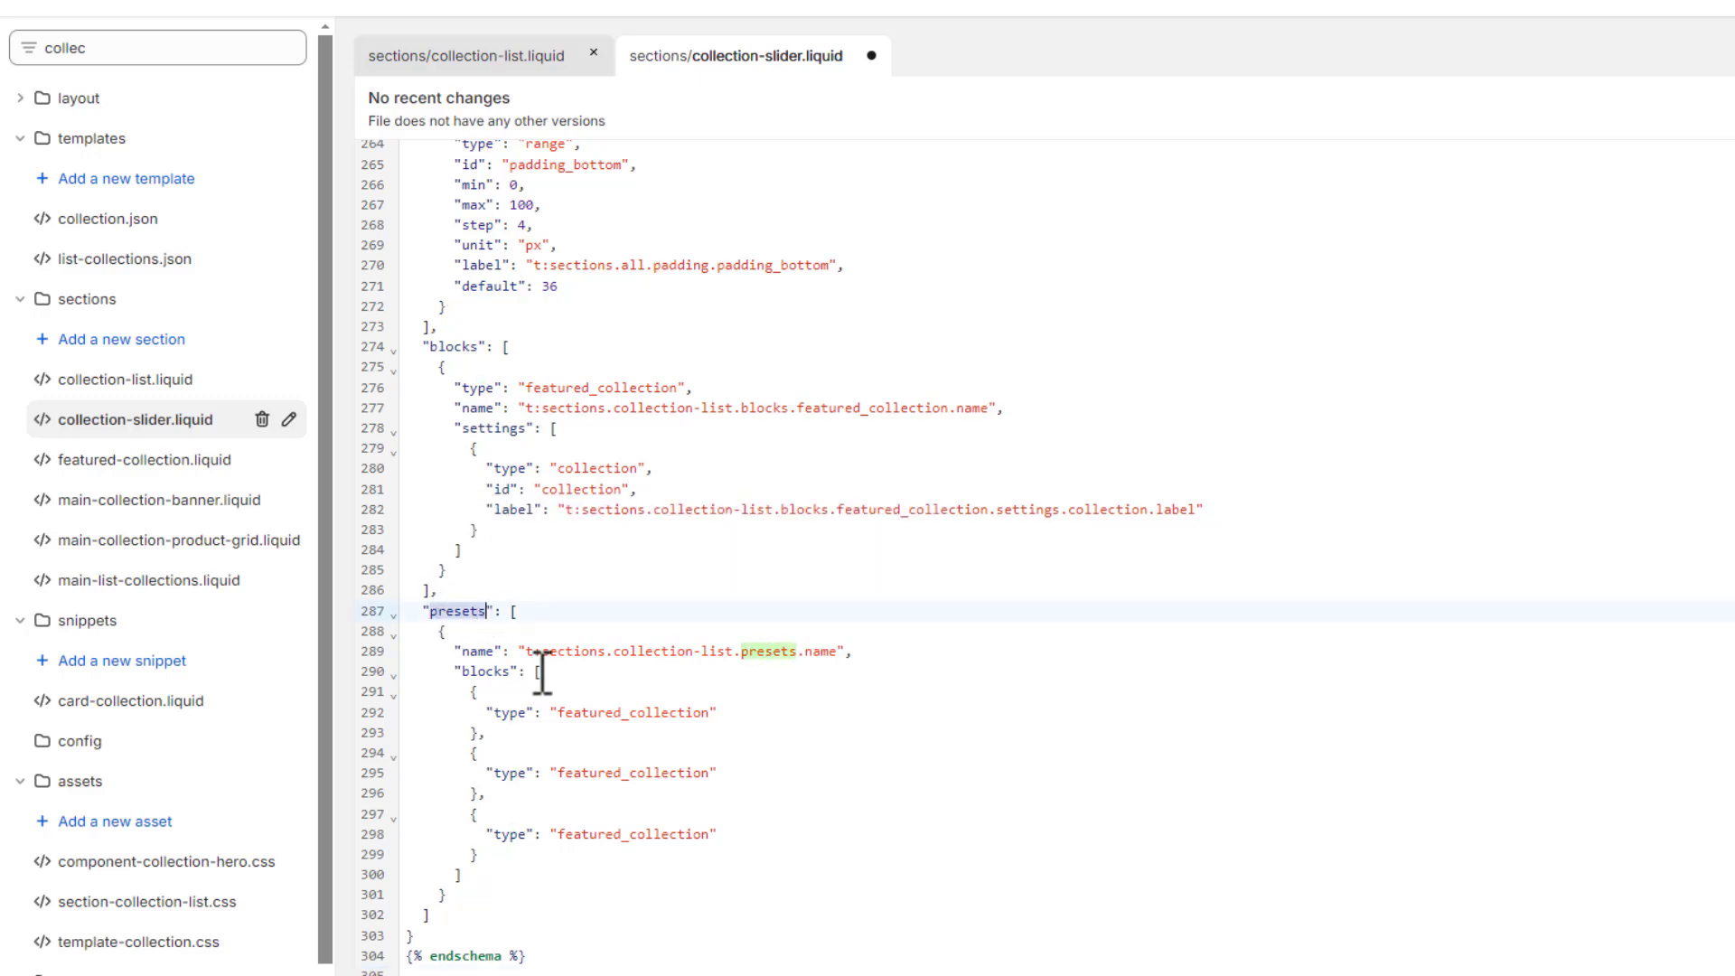
pyautogui.moveTo(527, 651); pyautogui.dragTo(841, 651)
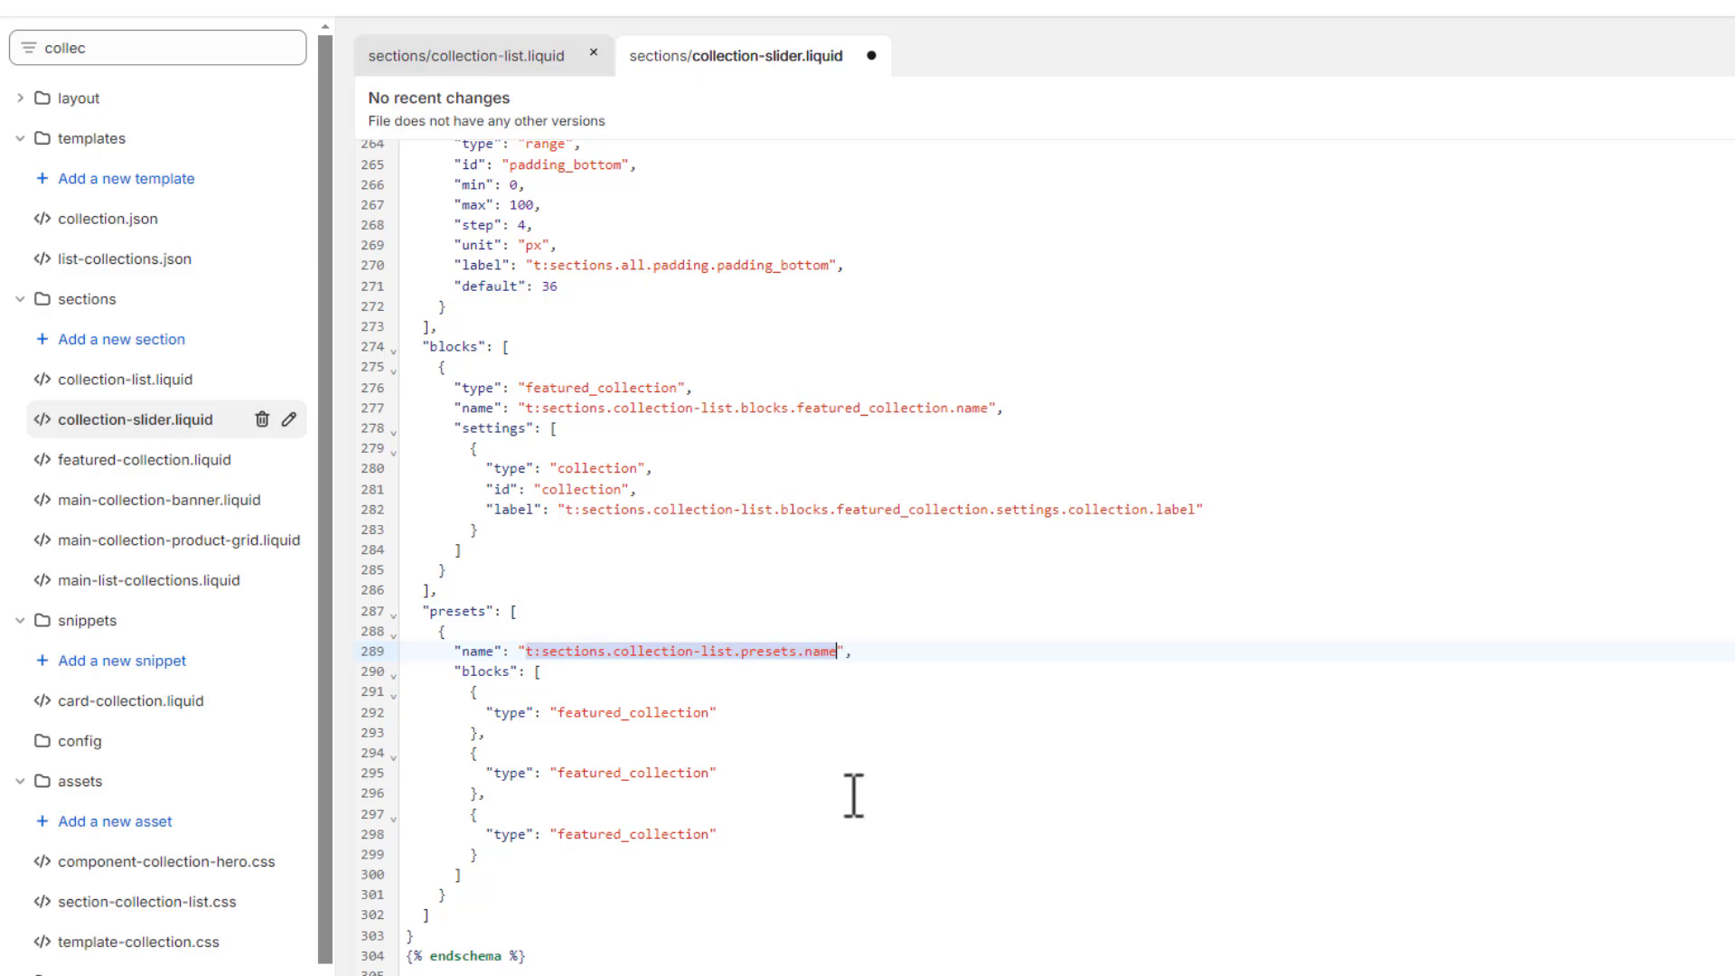
pyautogui.write('Collection s')
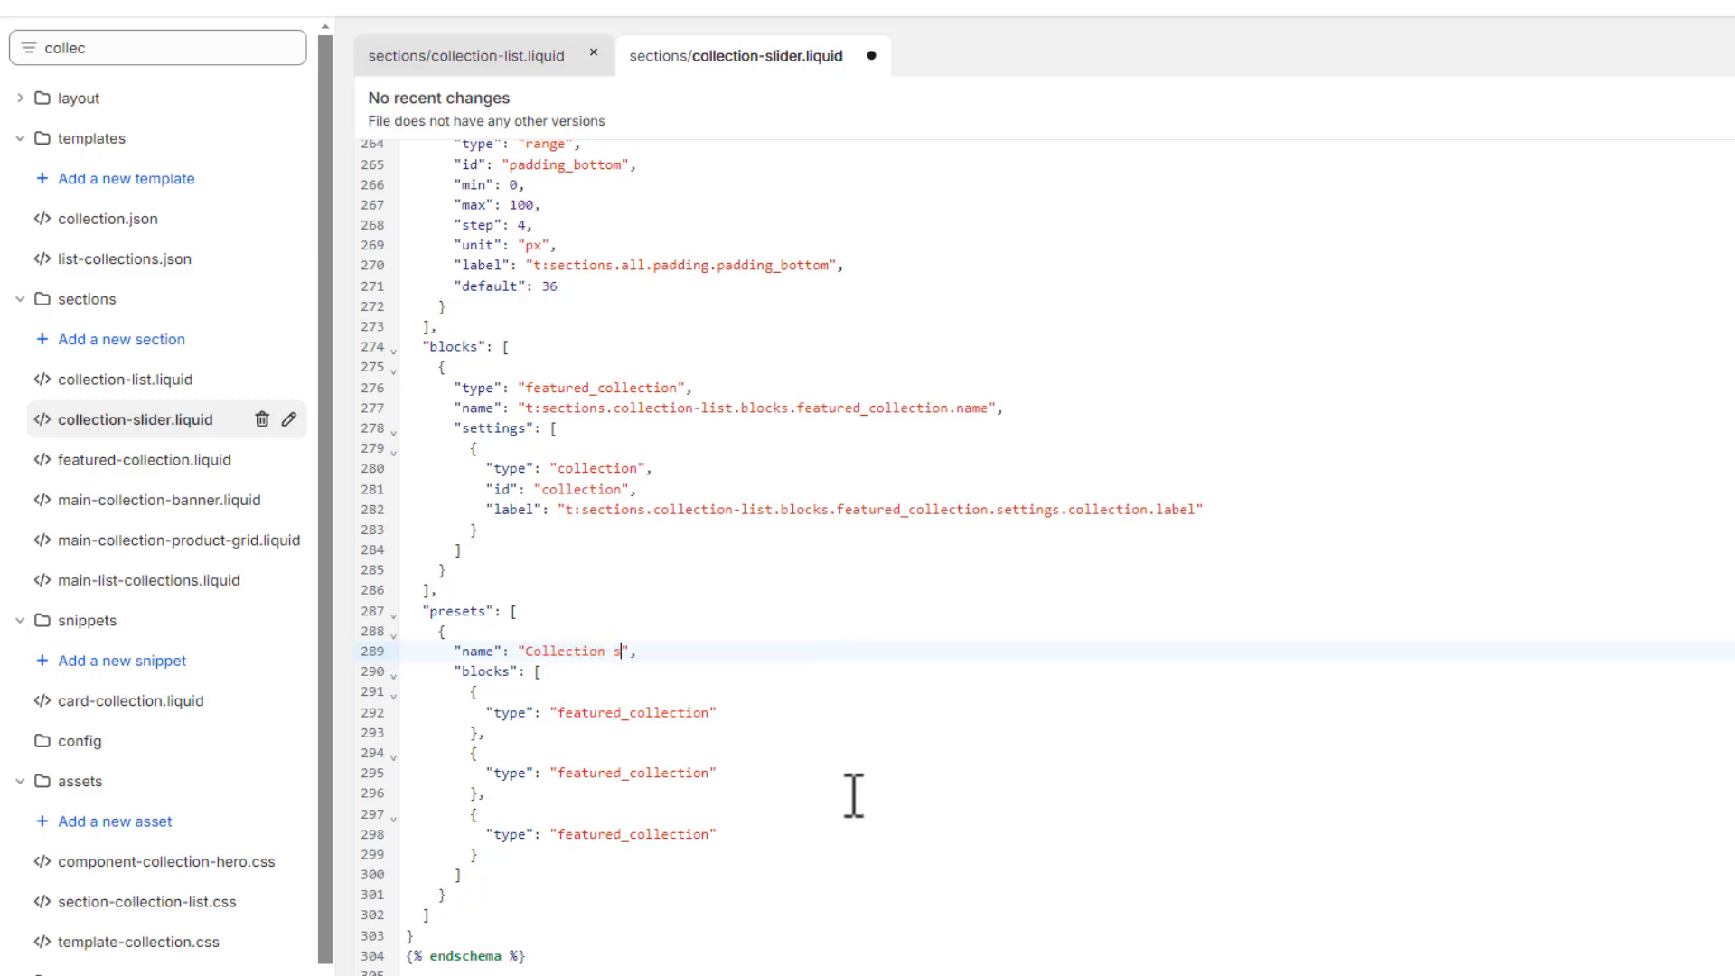
pyautogui.hotkey('ctrl', 'shift', 'Left')
pyautogui.hotkey('ctrl', 'shift', 'Left')
pyautogui.hotkey('ctrl', 'c')
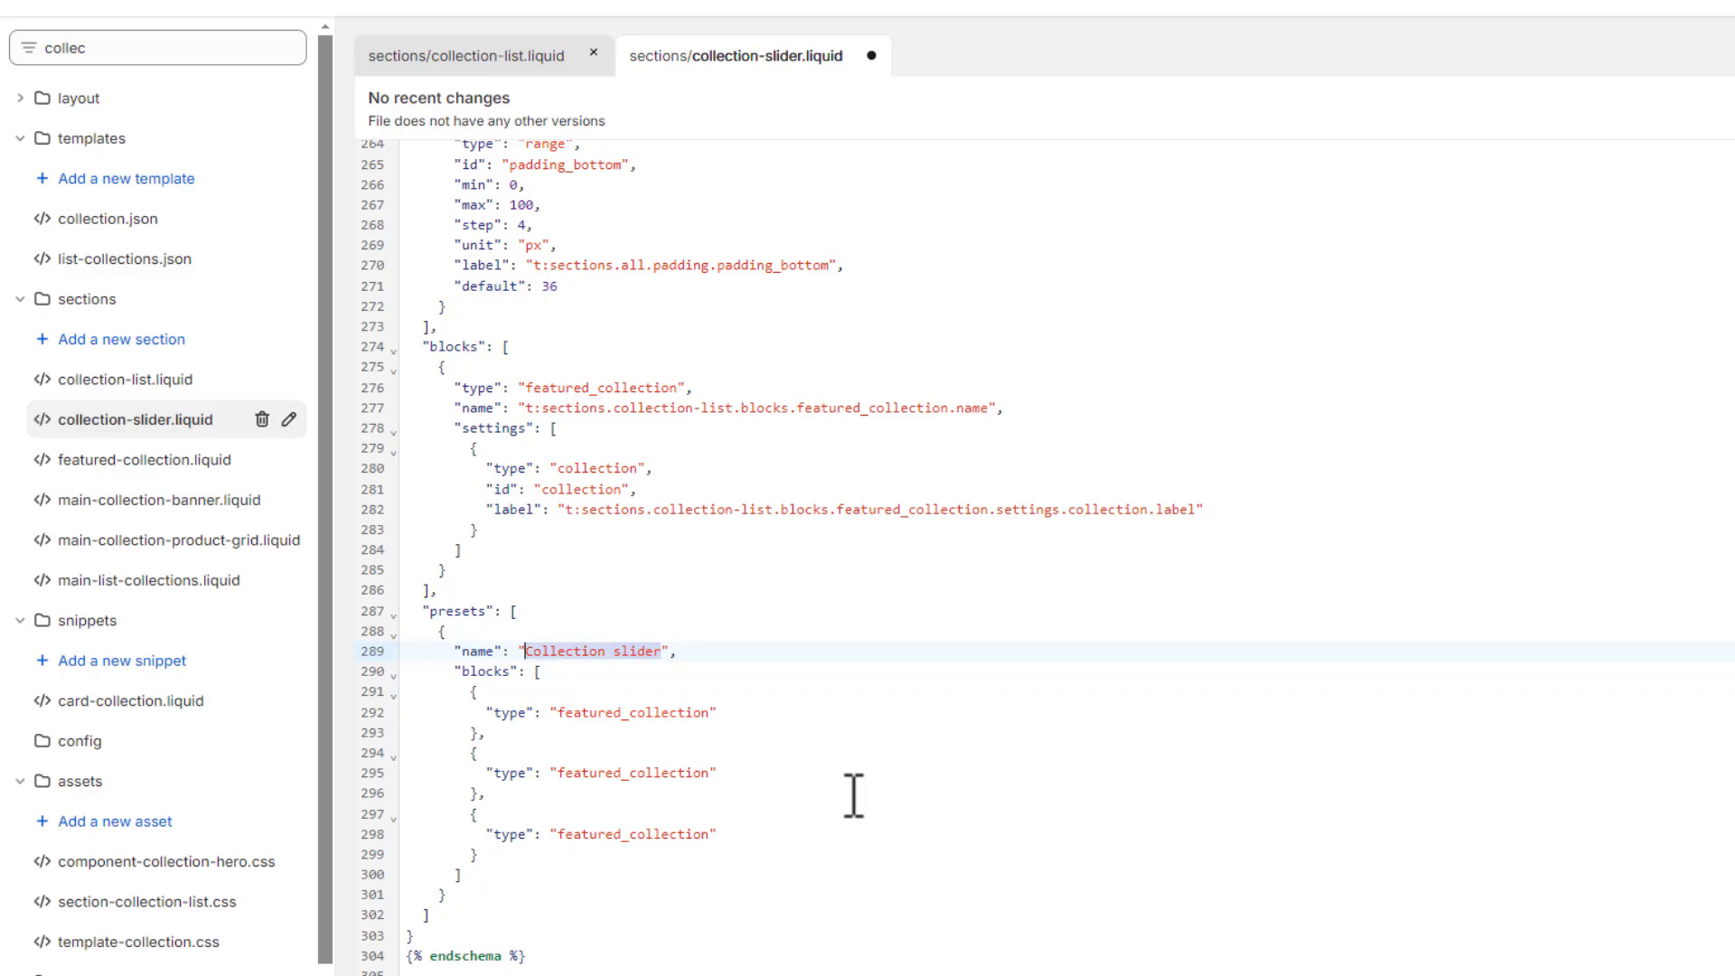
pyautogui.scroll(20, 849, 633)
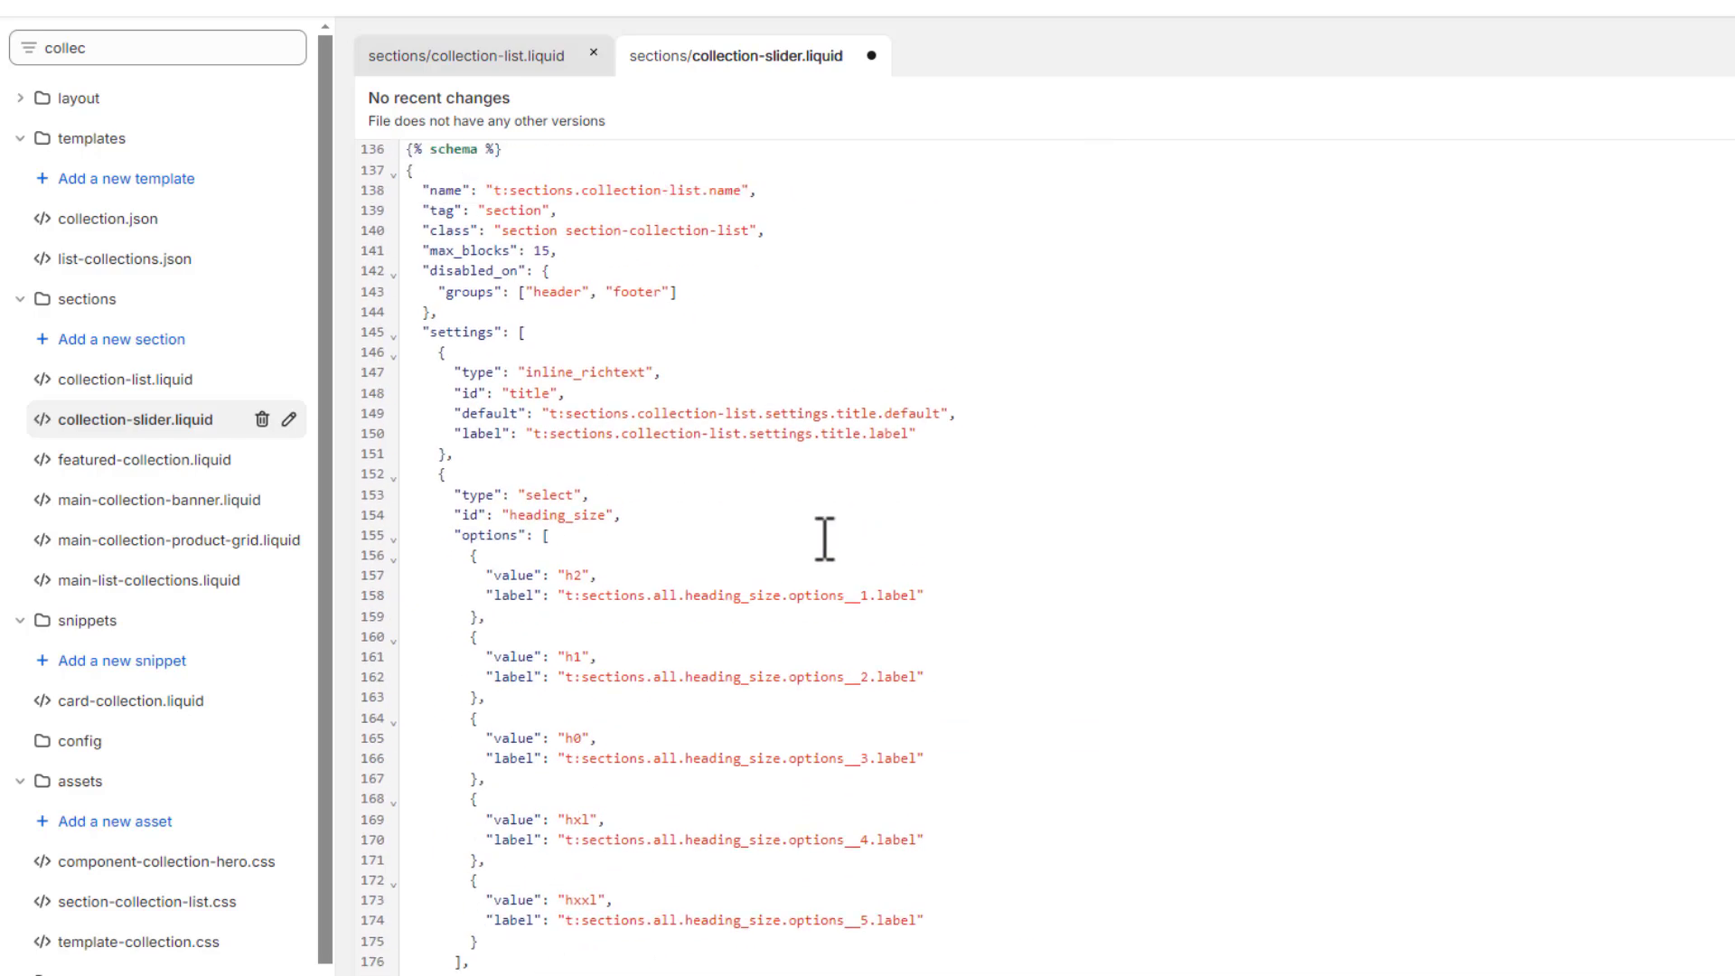
pyautogui.scroll(-10, 811, 529)
pyautogui.scroll(5, 723, 542)
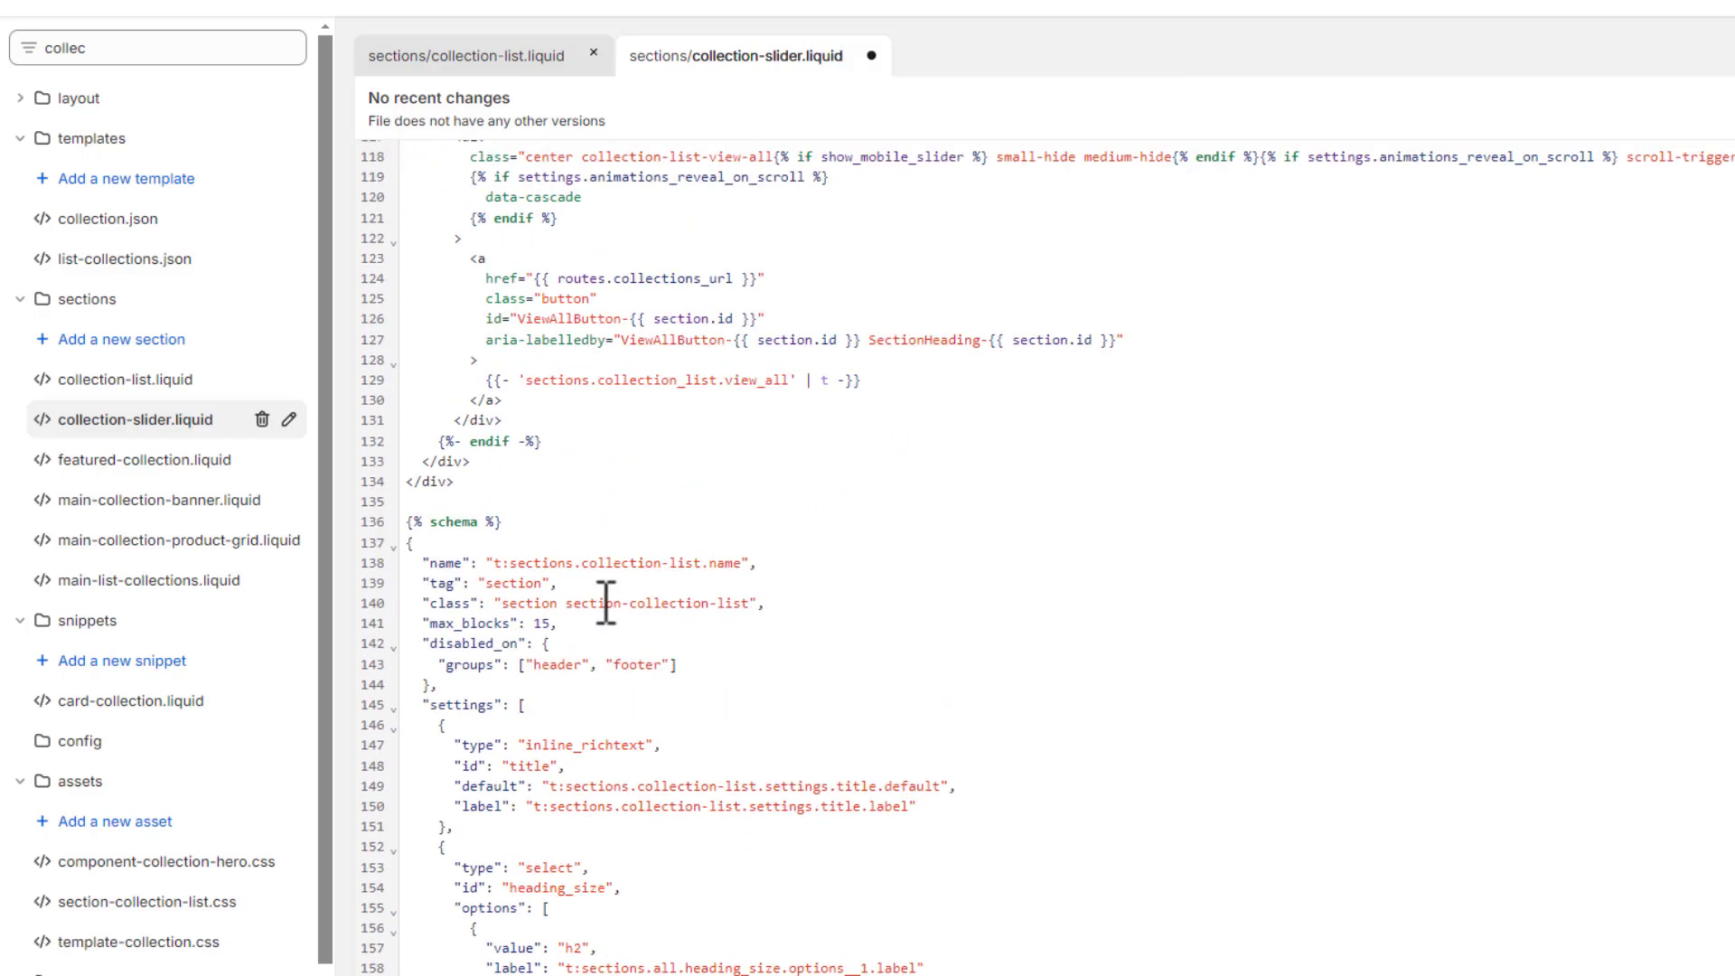
pyautogui.moveTo(494, 563); pyautogui.dragTo(747, 576)
pyautogui.hotkey('ctrl', 'v')
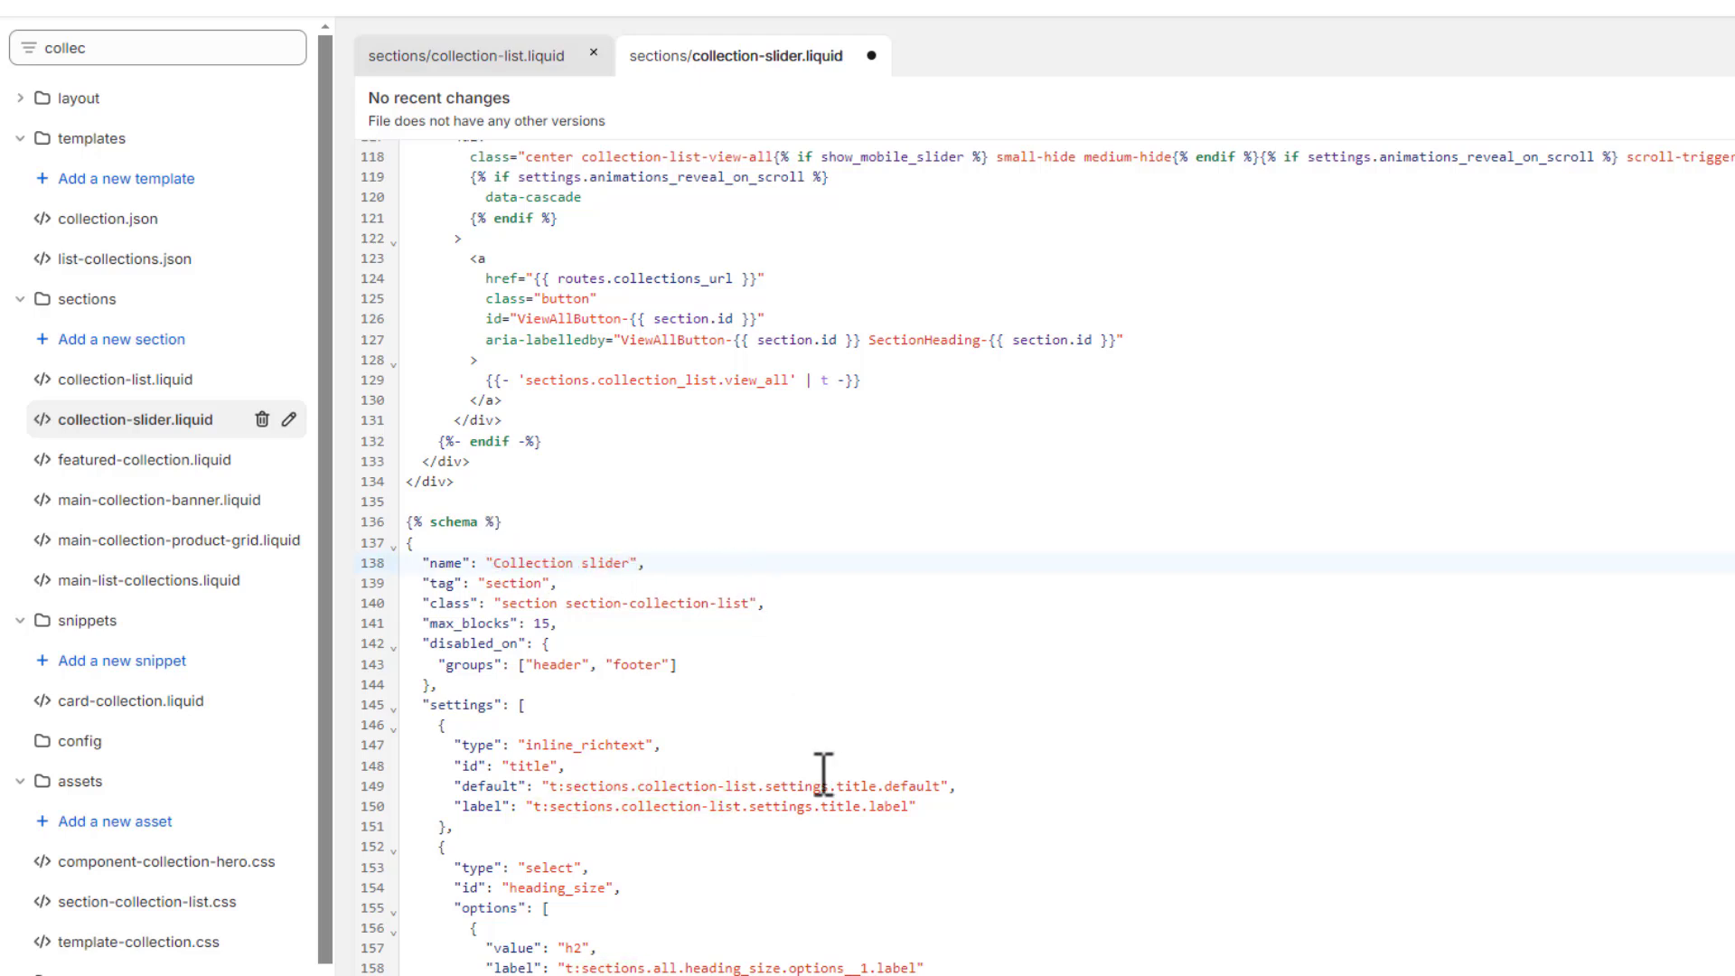
pyautogui.scroll(-4, 765, 695)
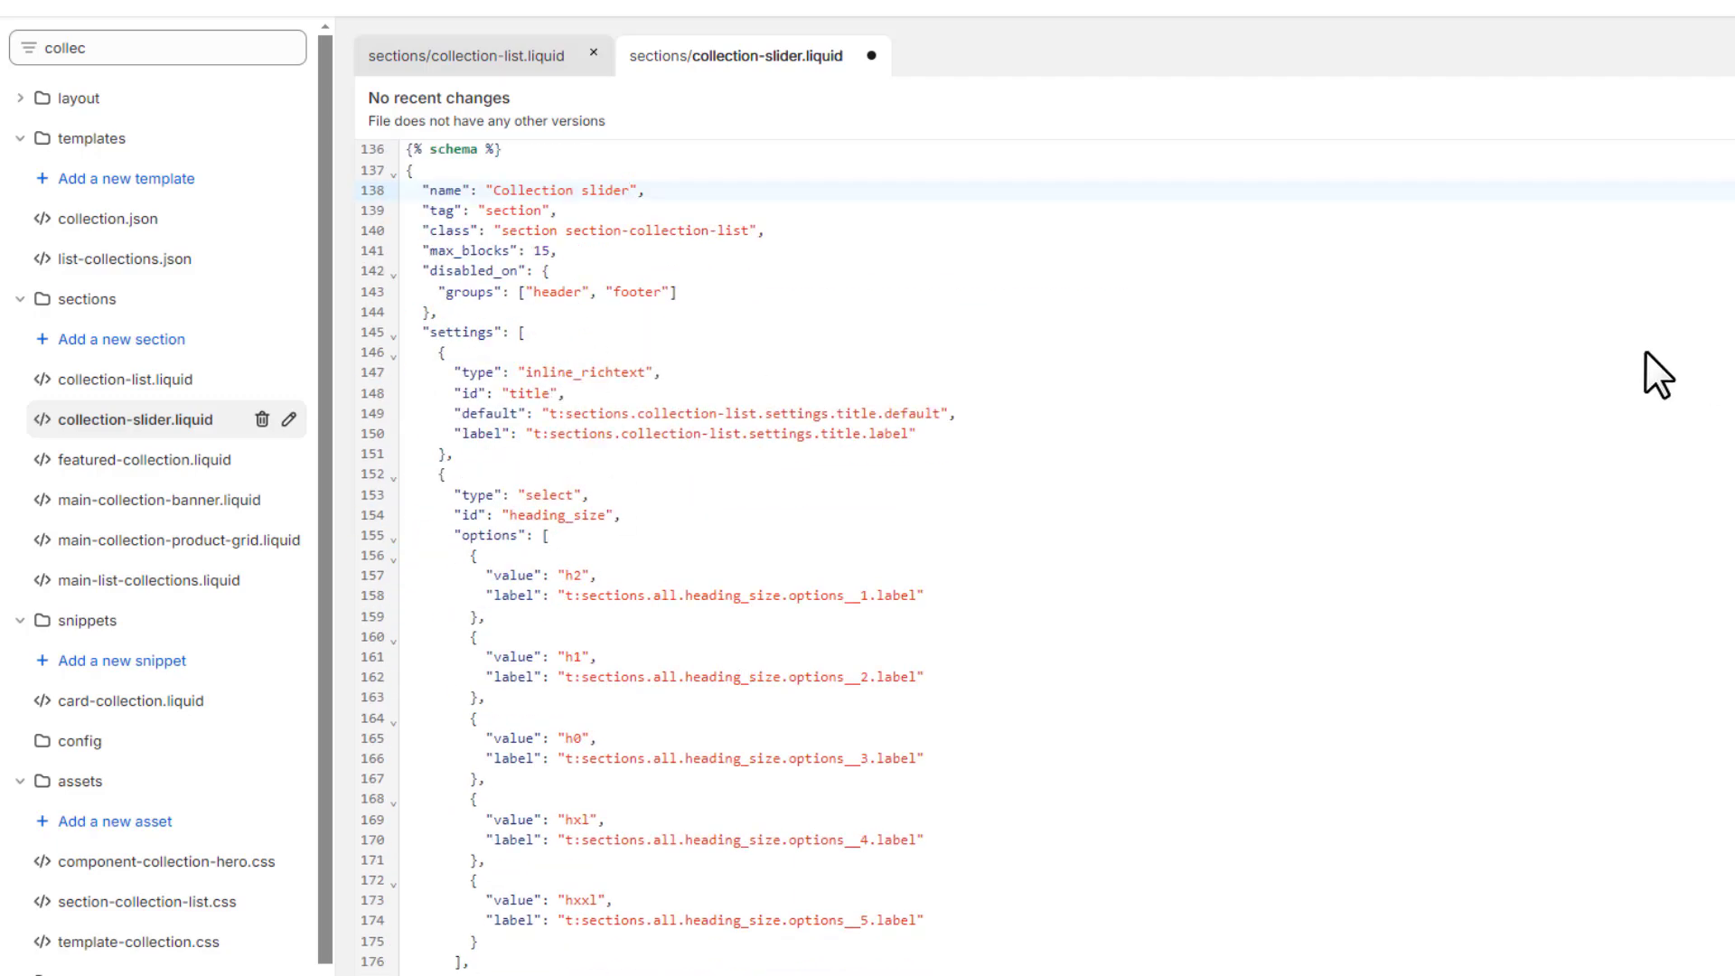
pyautogui.hotkey('ctrl', 's')
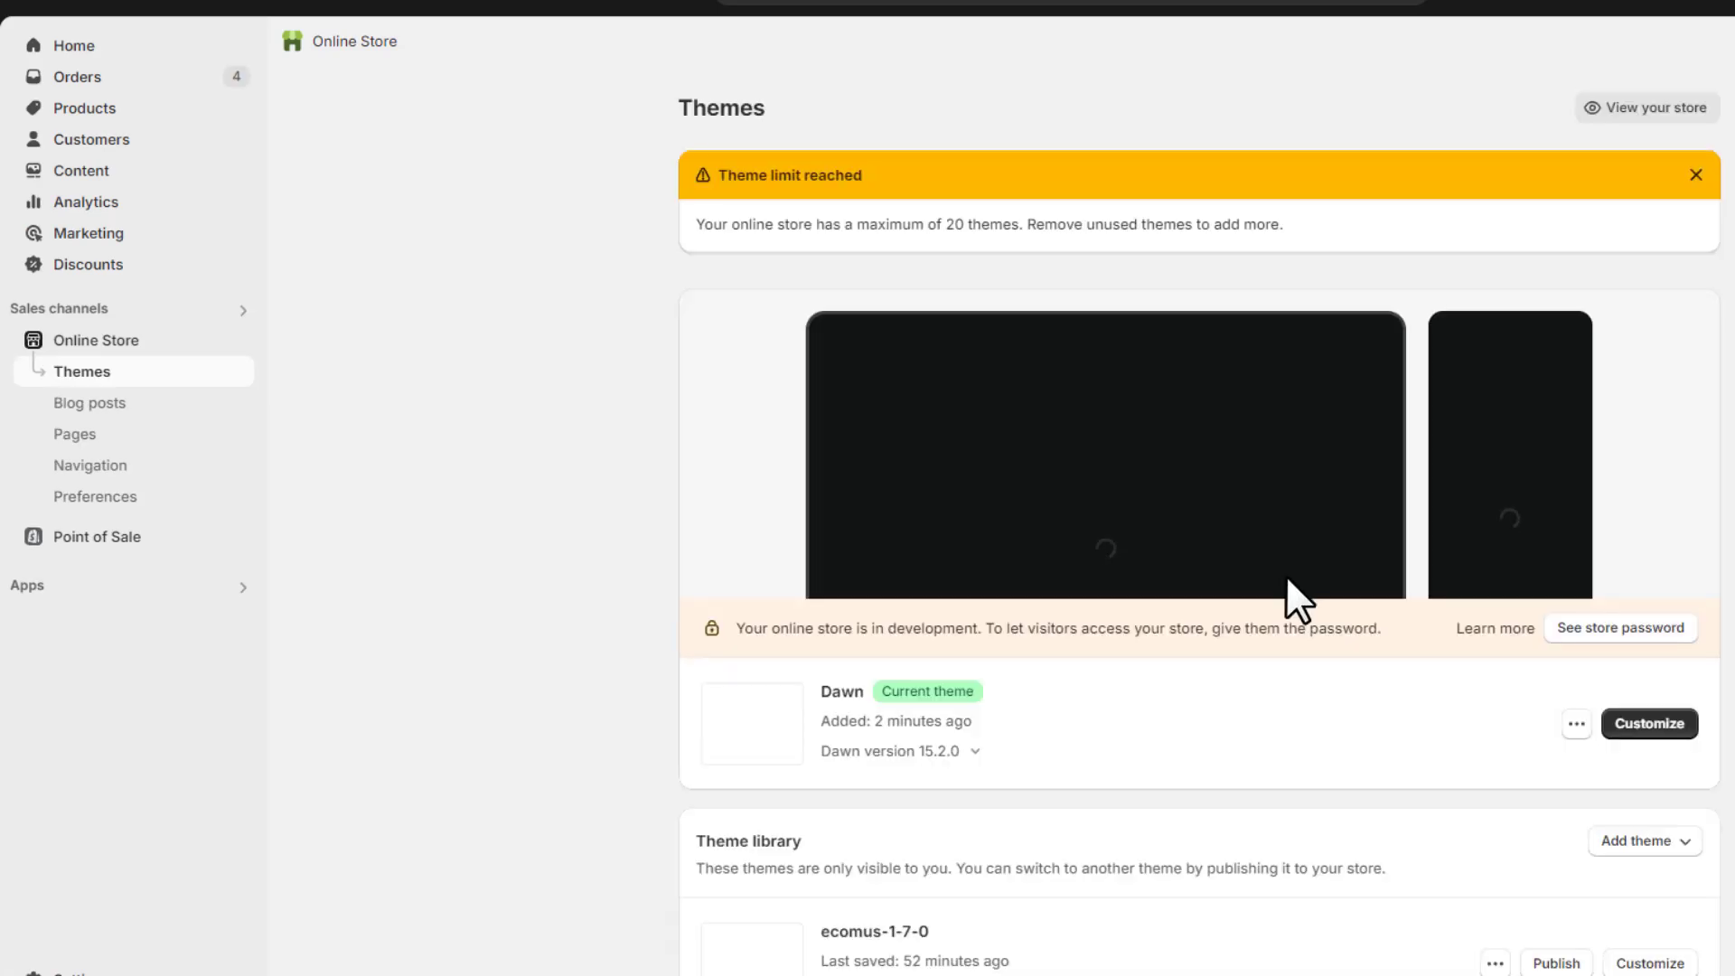
# In the Dawn customizer, add a Collection slider section to the home page template.
pyautogui.click(1649, 724)
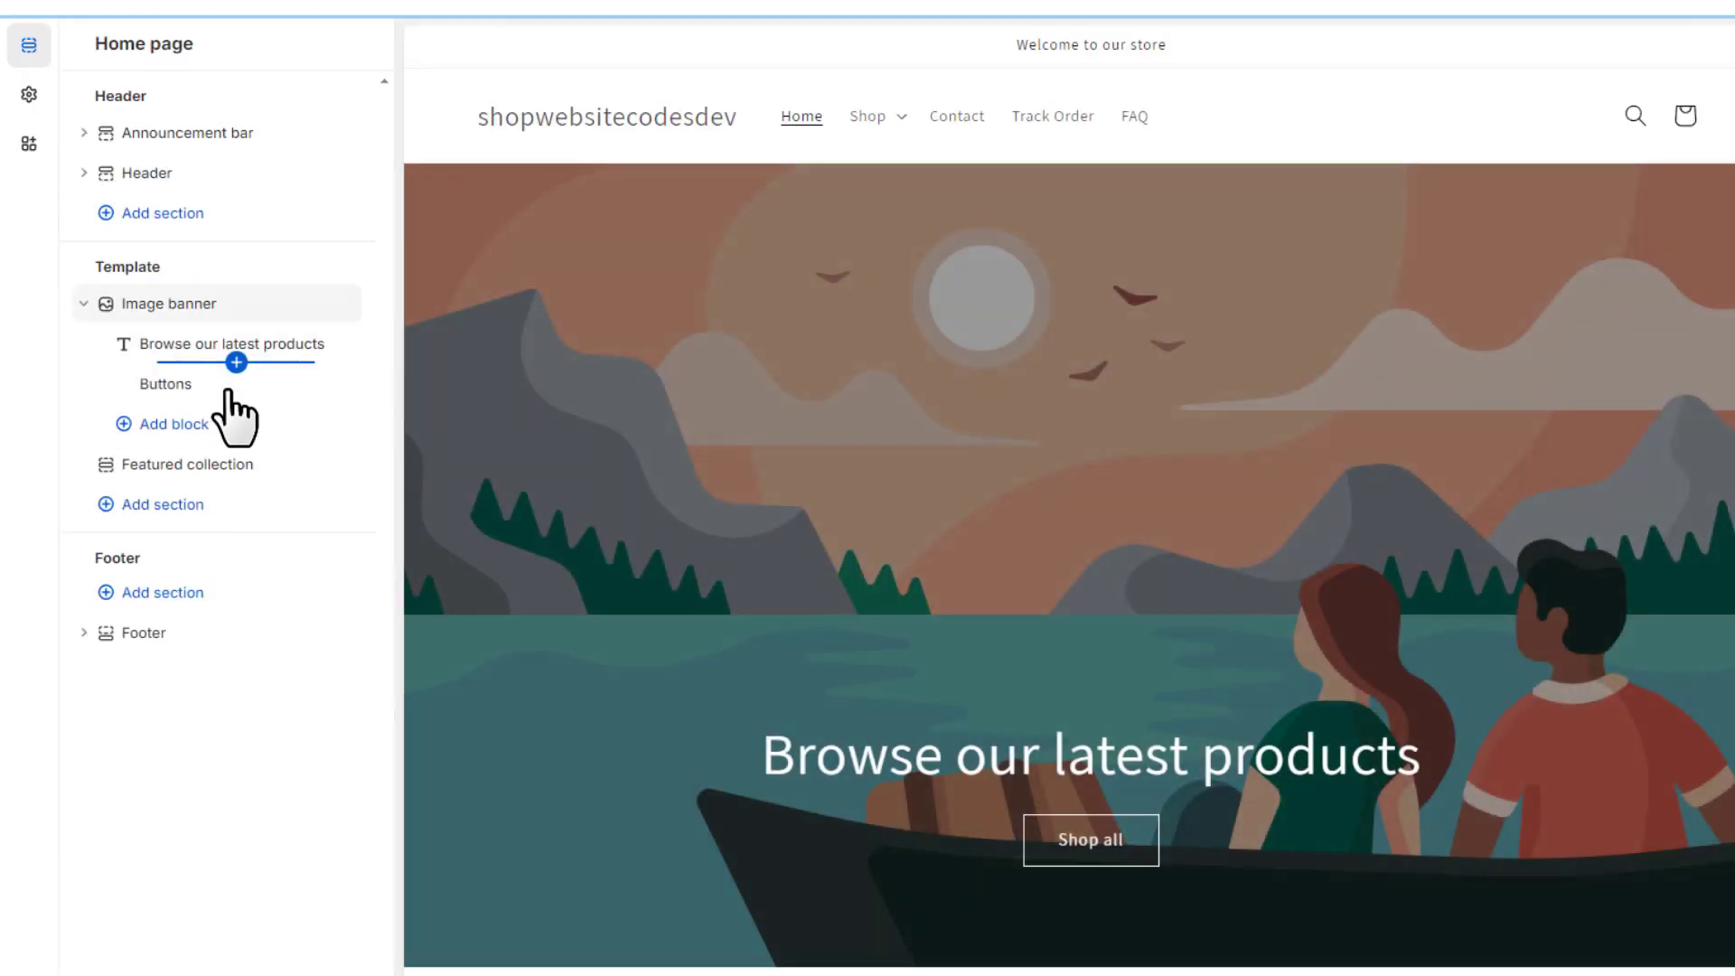
pyautogui.click(143, 506)
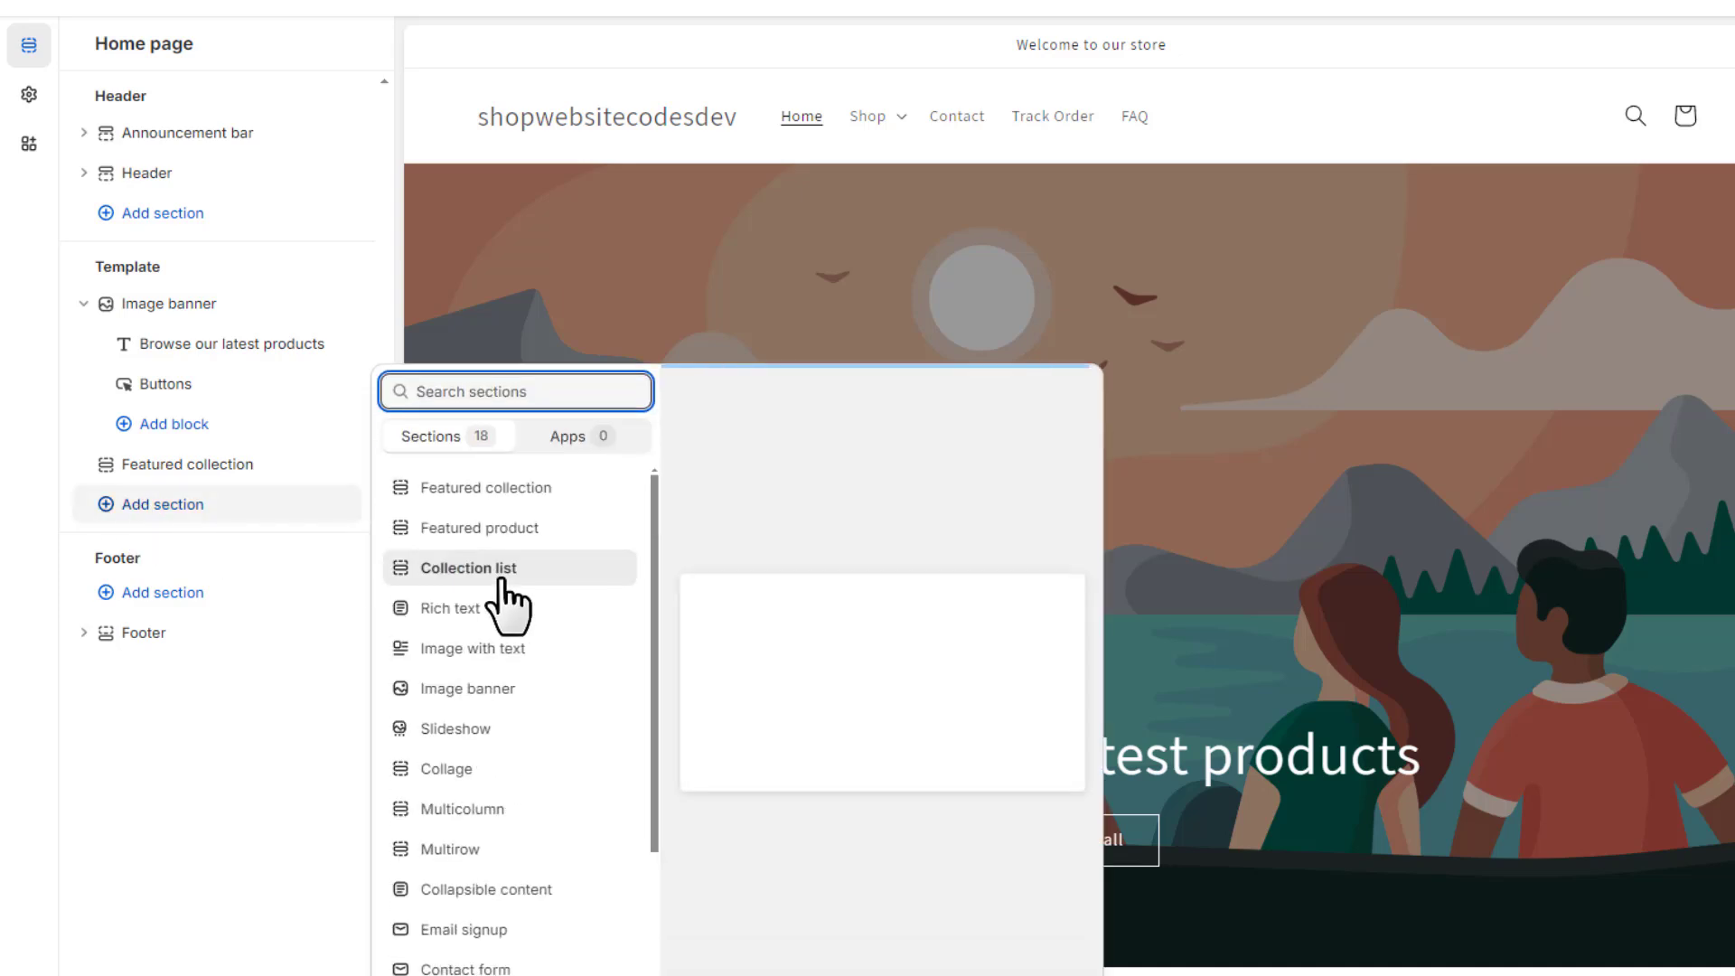
pyautogui.write('collection')
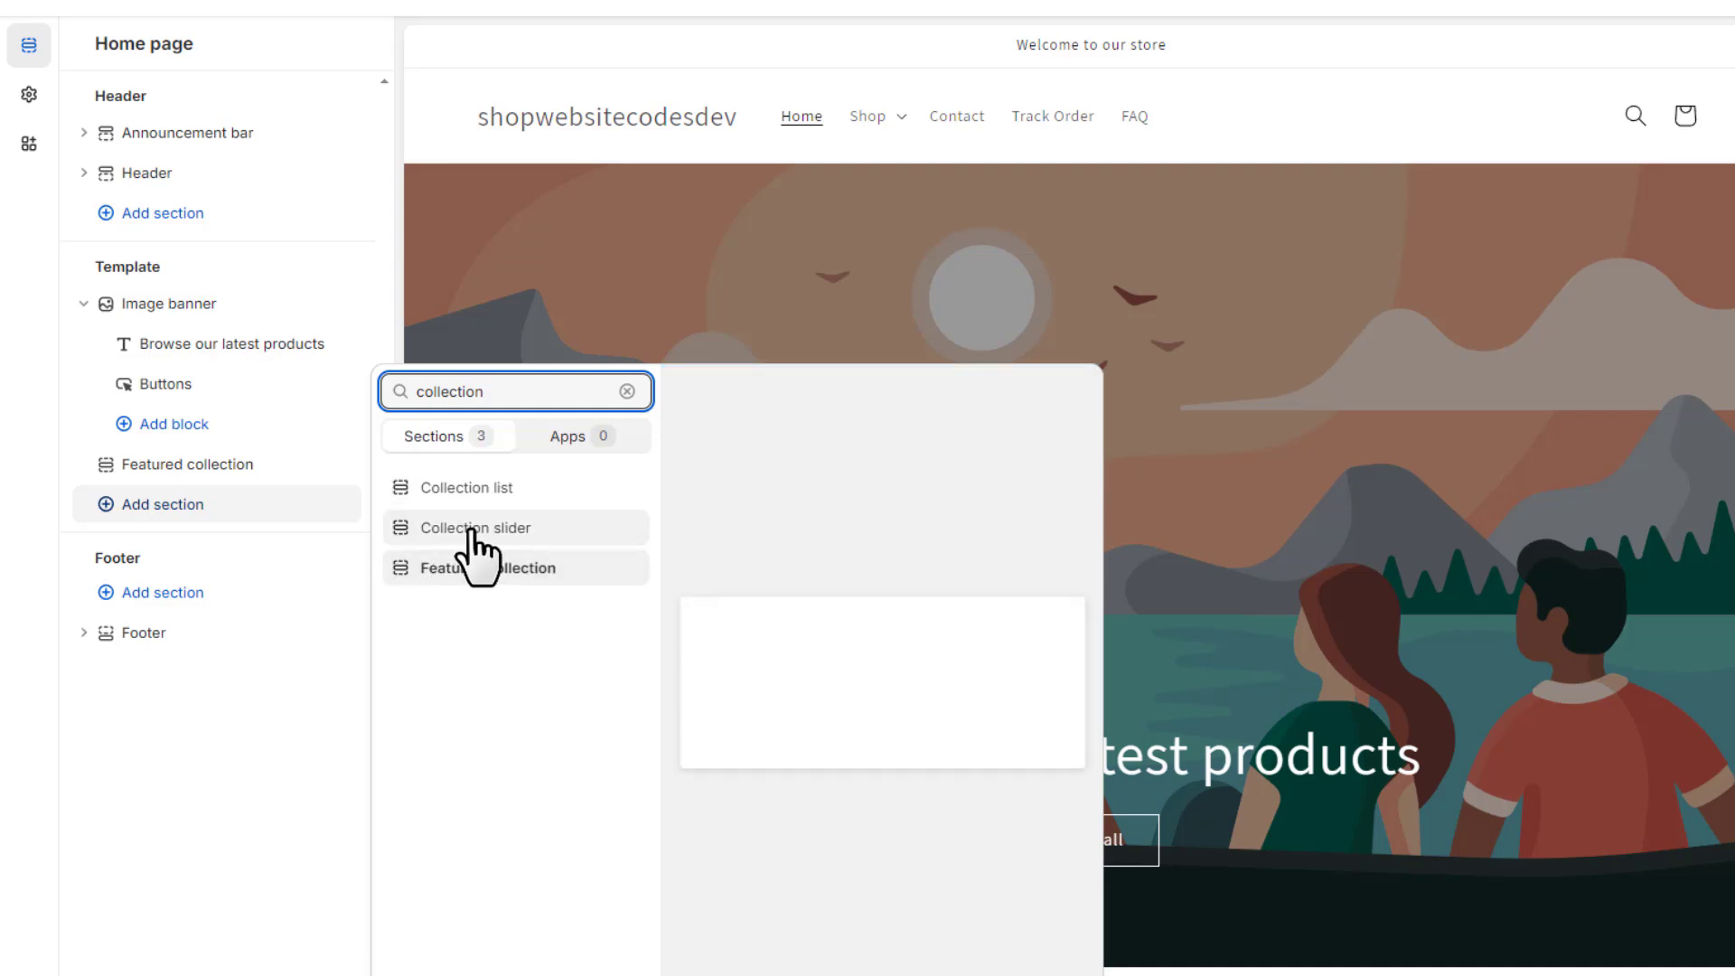
pyautogui.click(467, 530)
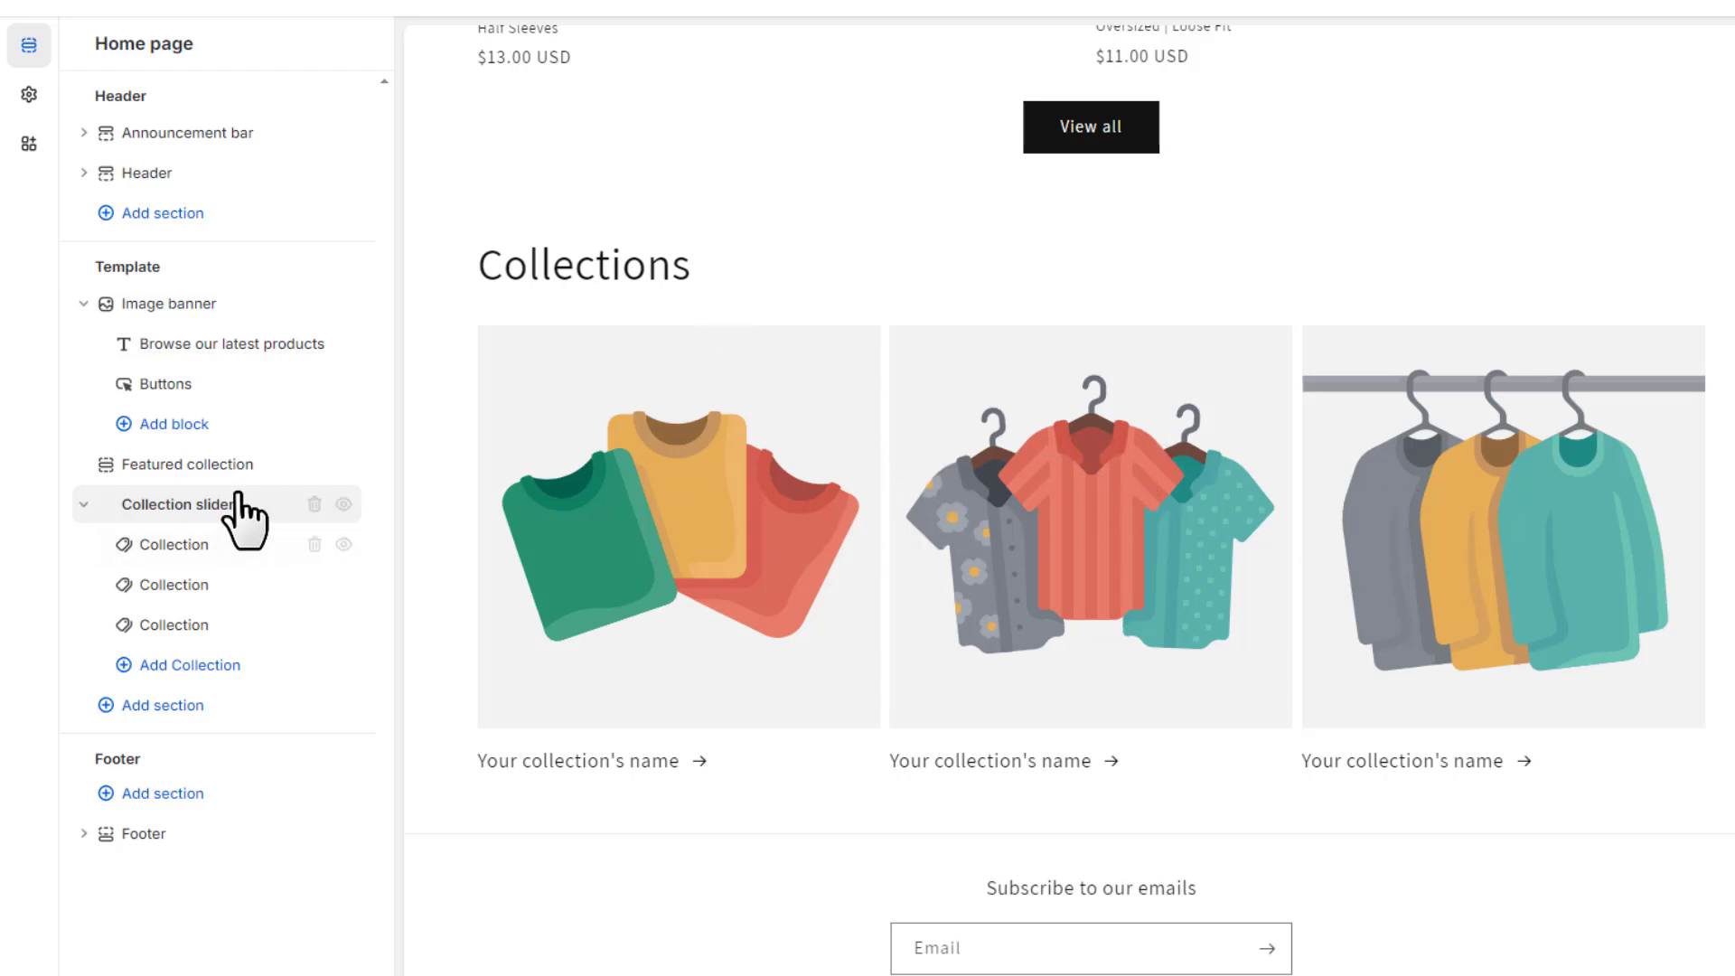
# Add fourth and fifth Collection blocks and assign Best Seller to the first block.
pyautogui.click(188, 665)
pyautogui.click(188, 705)
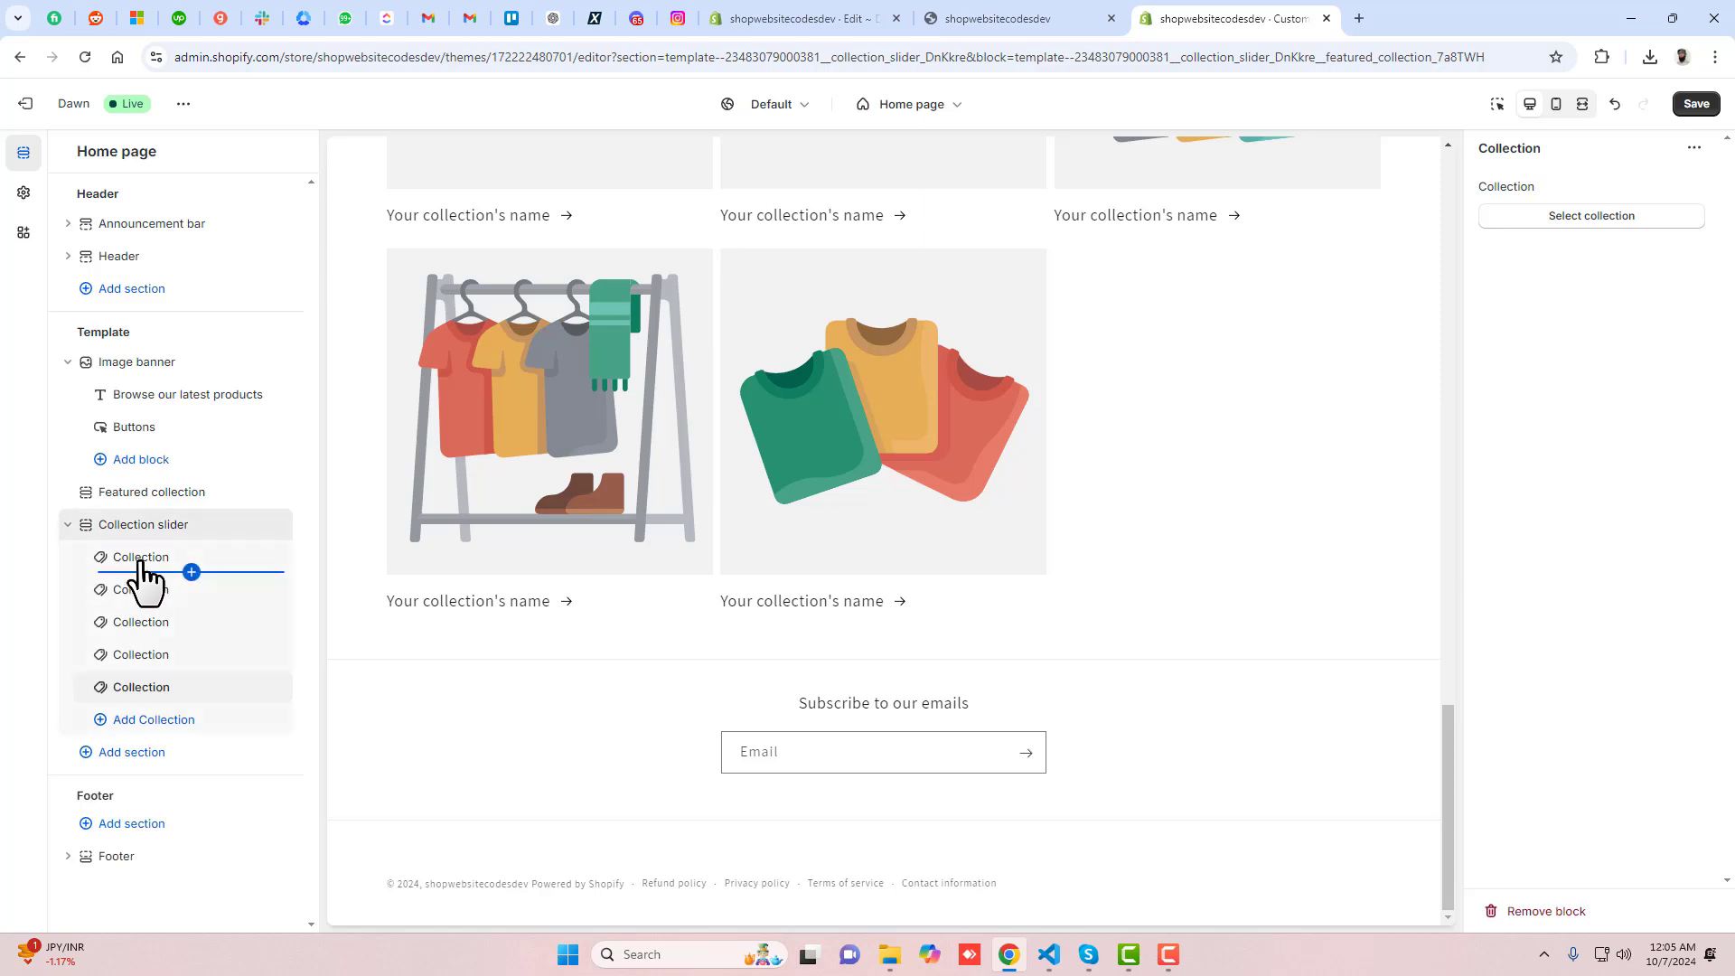
pyautogui.click(142, 559)
pyautogui.click(1602, 215)
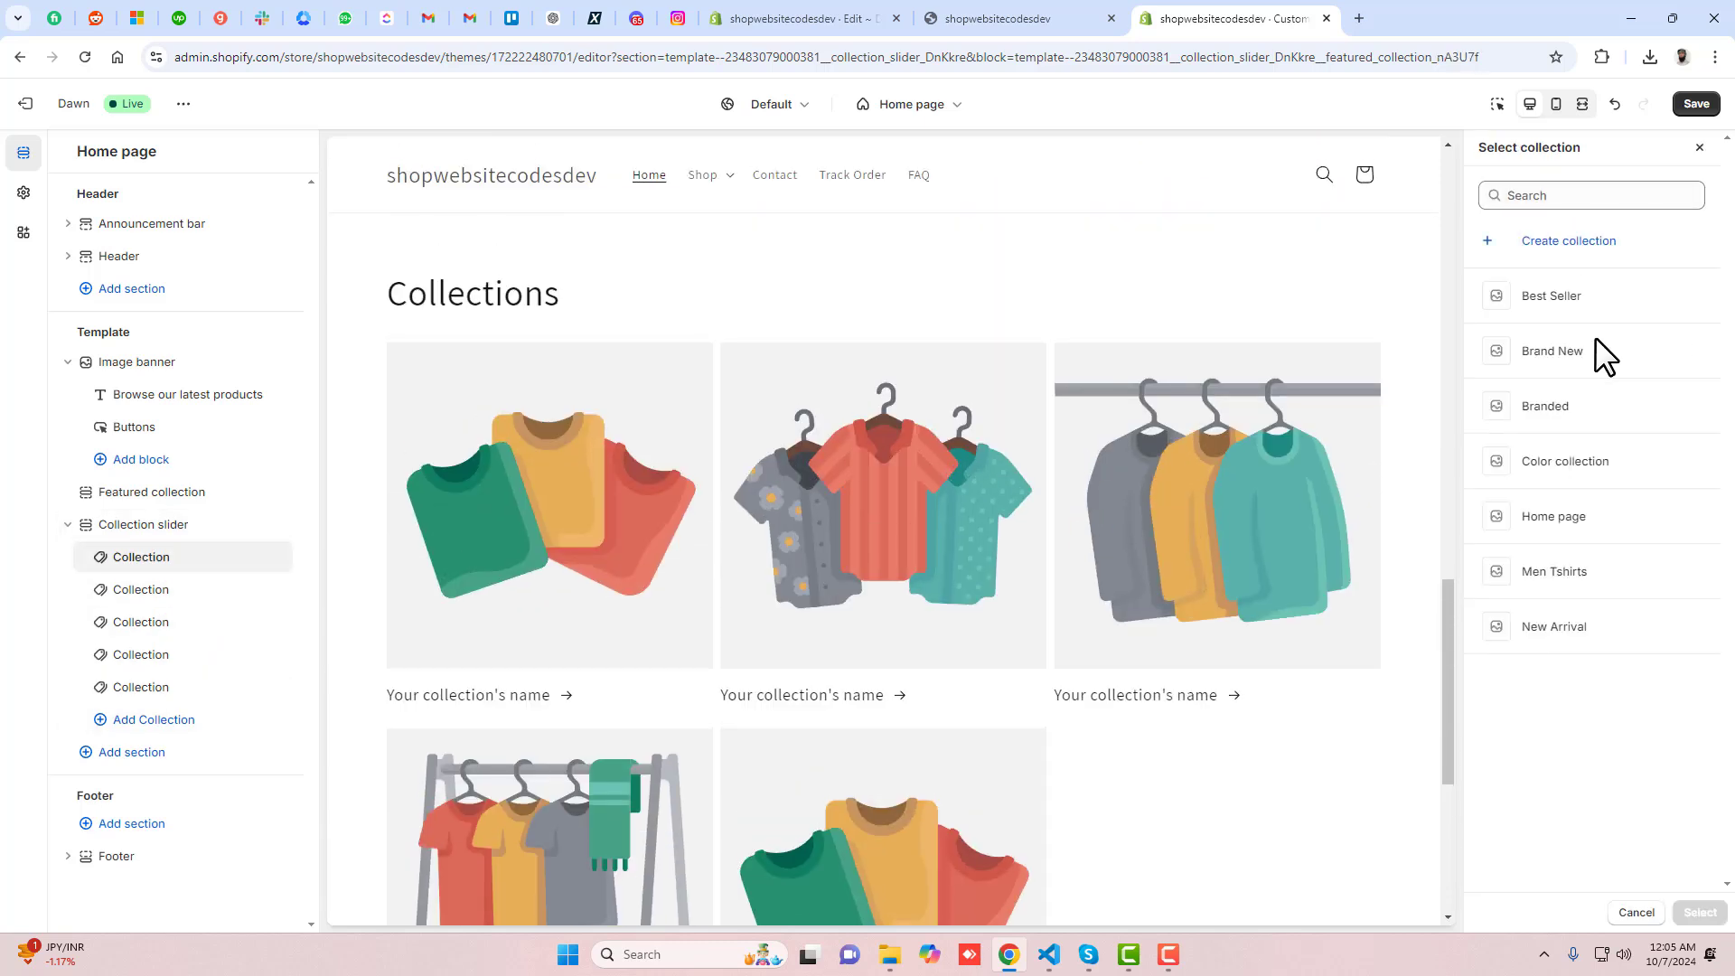
pyautogui.click(1700, 298)
pyautogui.click(1701, 913)
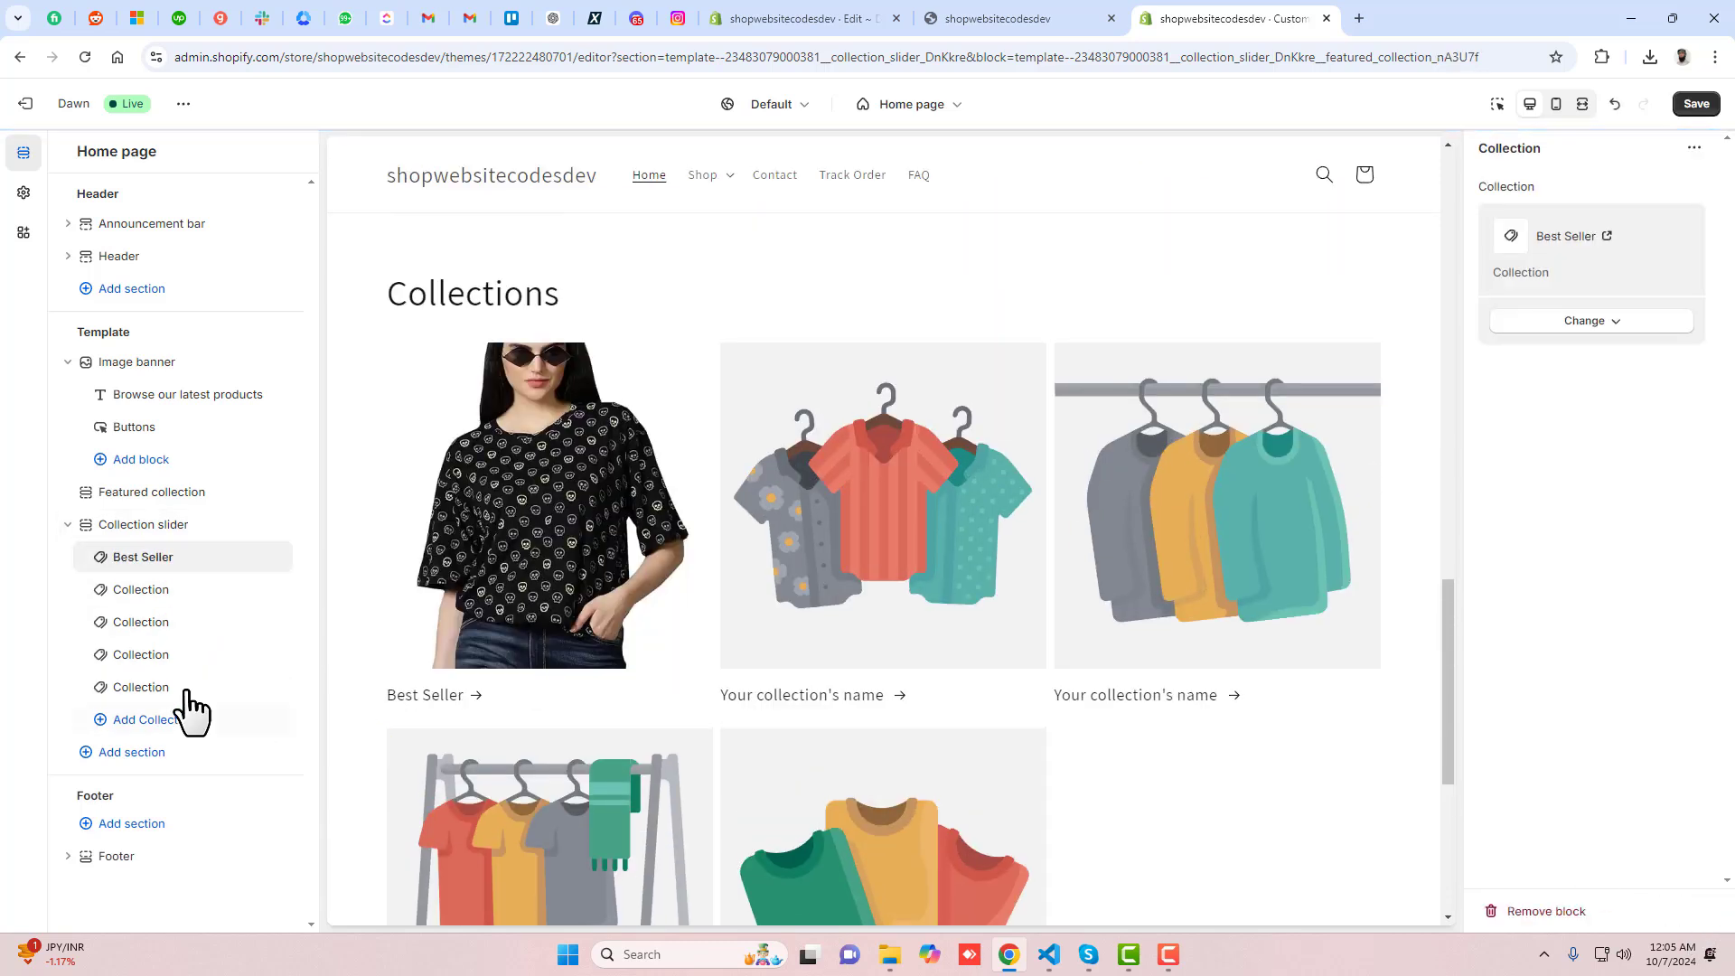
# Assign Brand New to the second block and Branded to the third.
pyautogui.click(208, 590)
pyautogui.click(1546, 217)
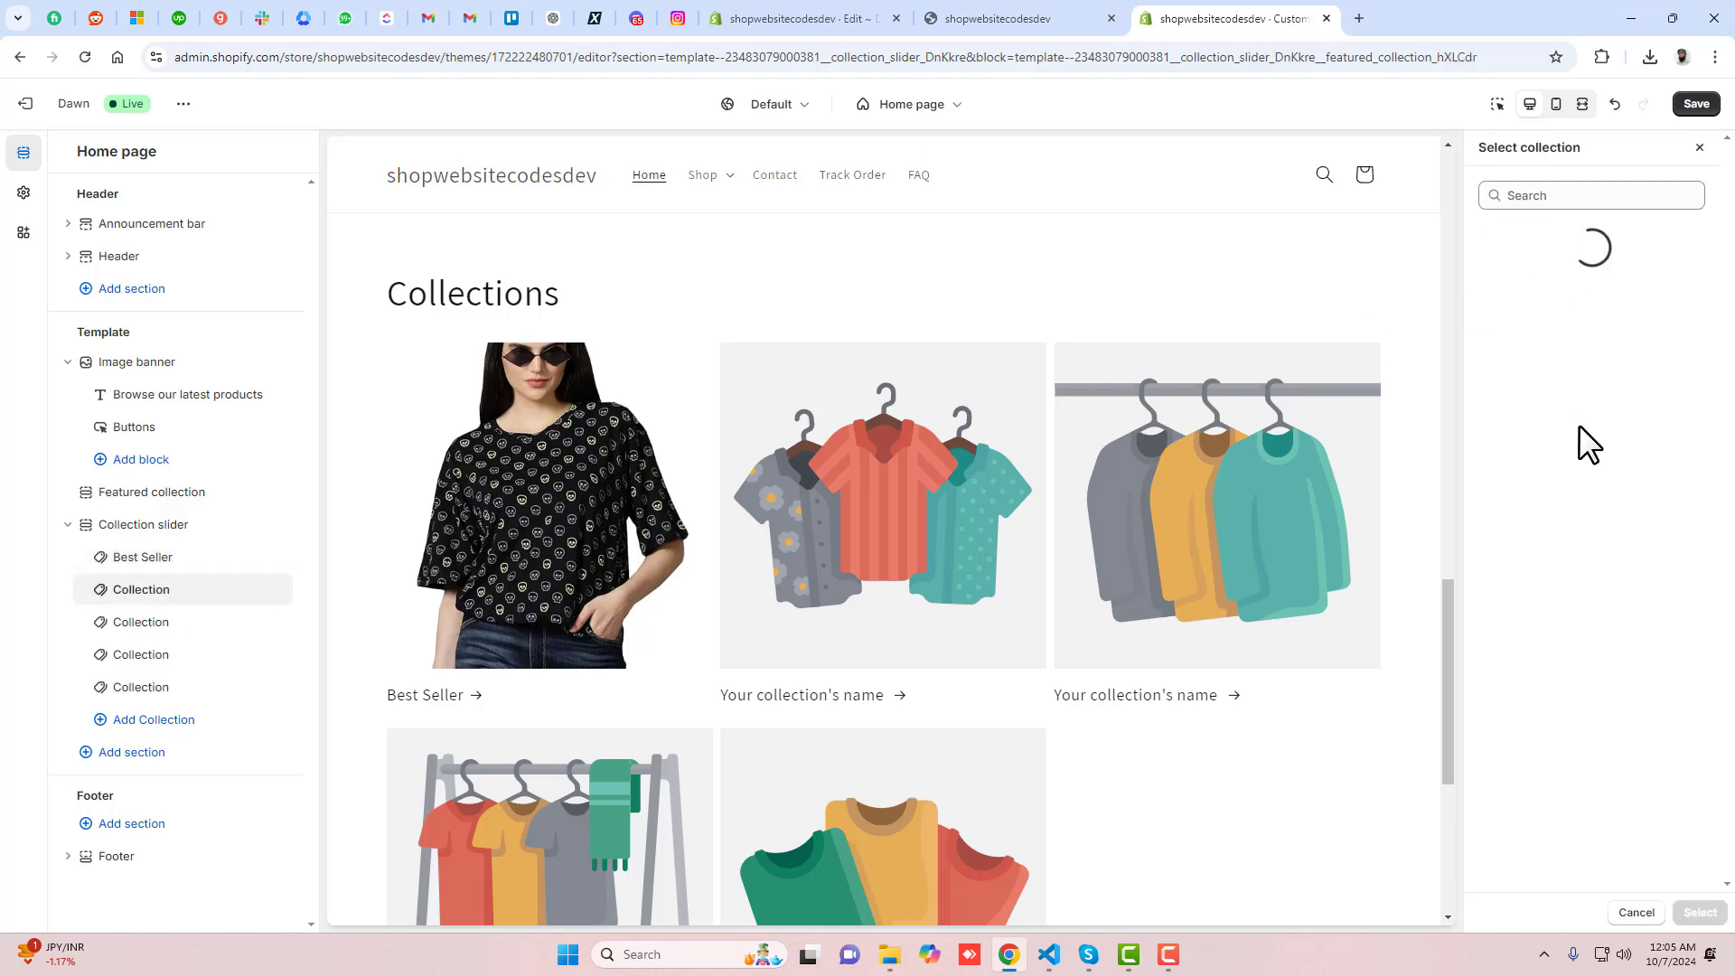
pyautogui.click(1563, 354)
pyautogui.click(1699, 913)
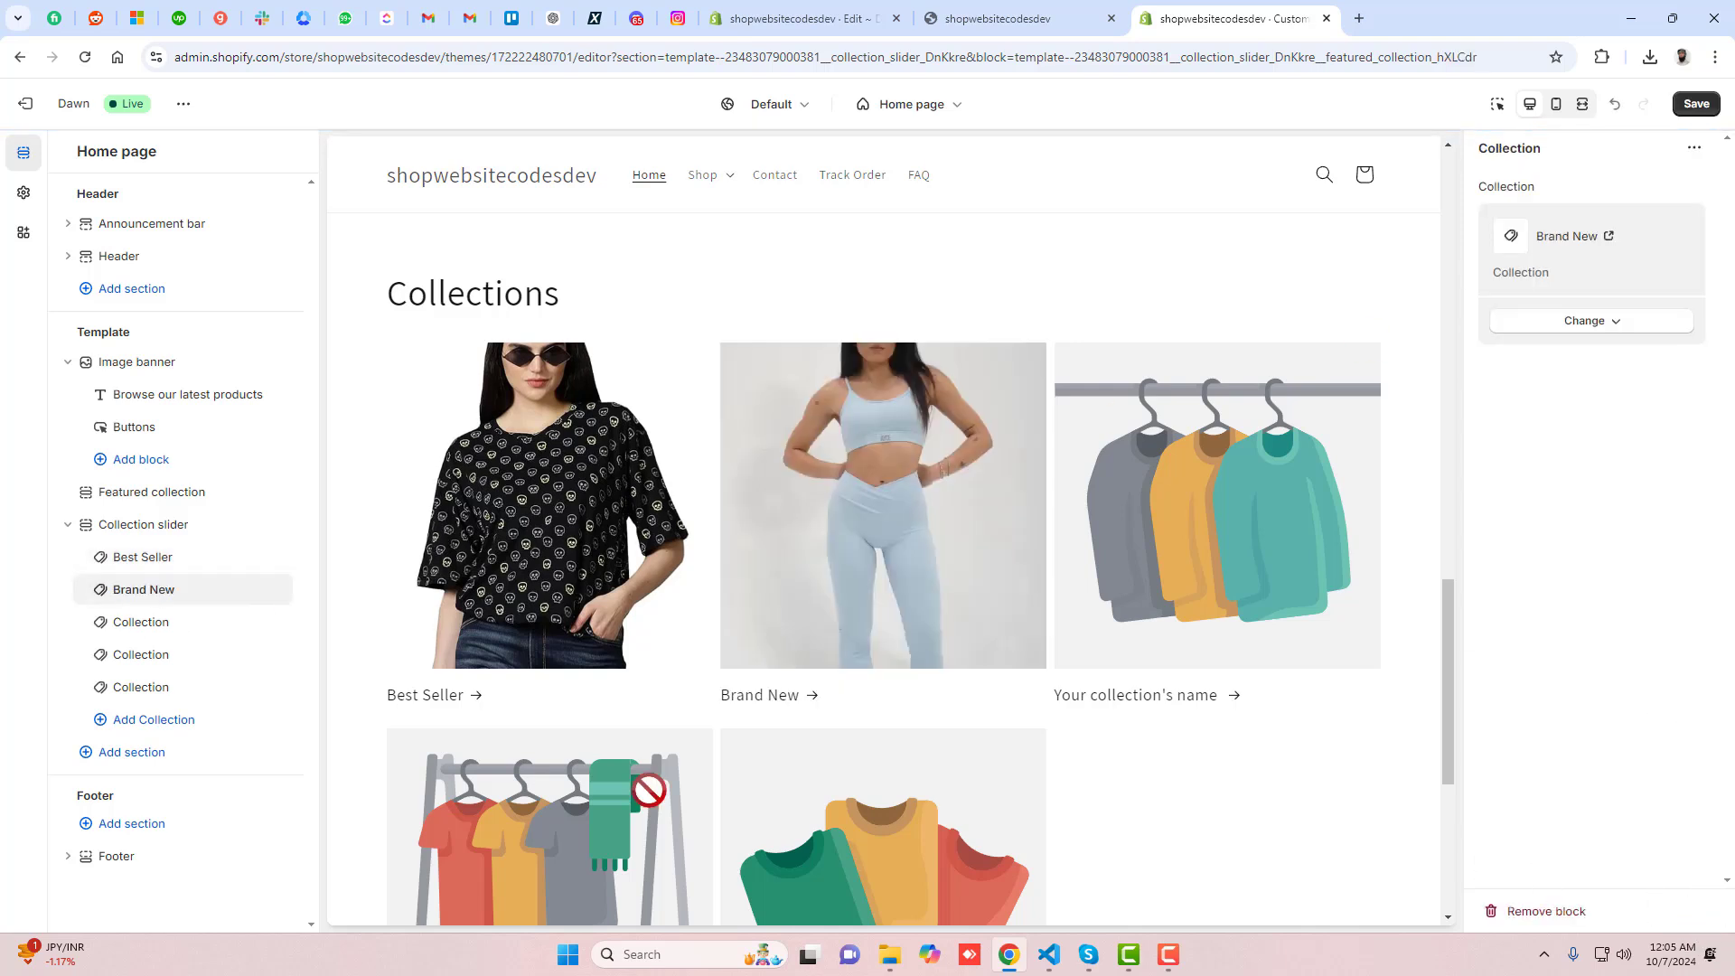
pyautogui.click(127, 623)
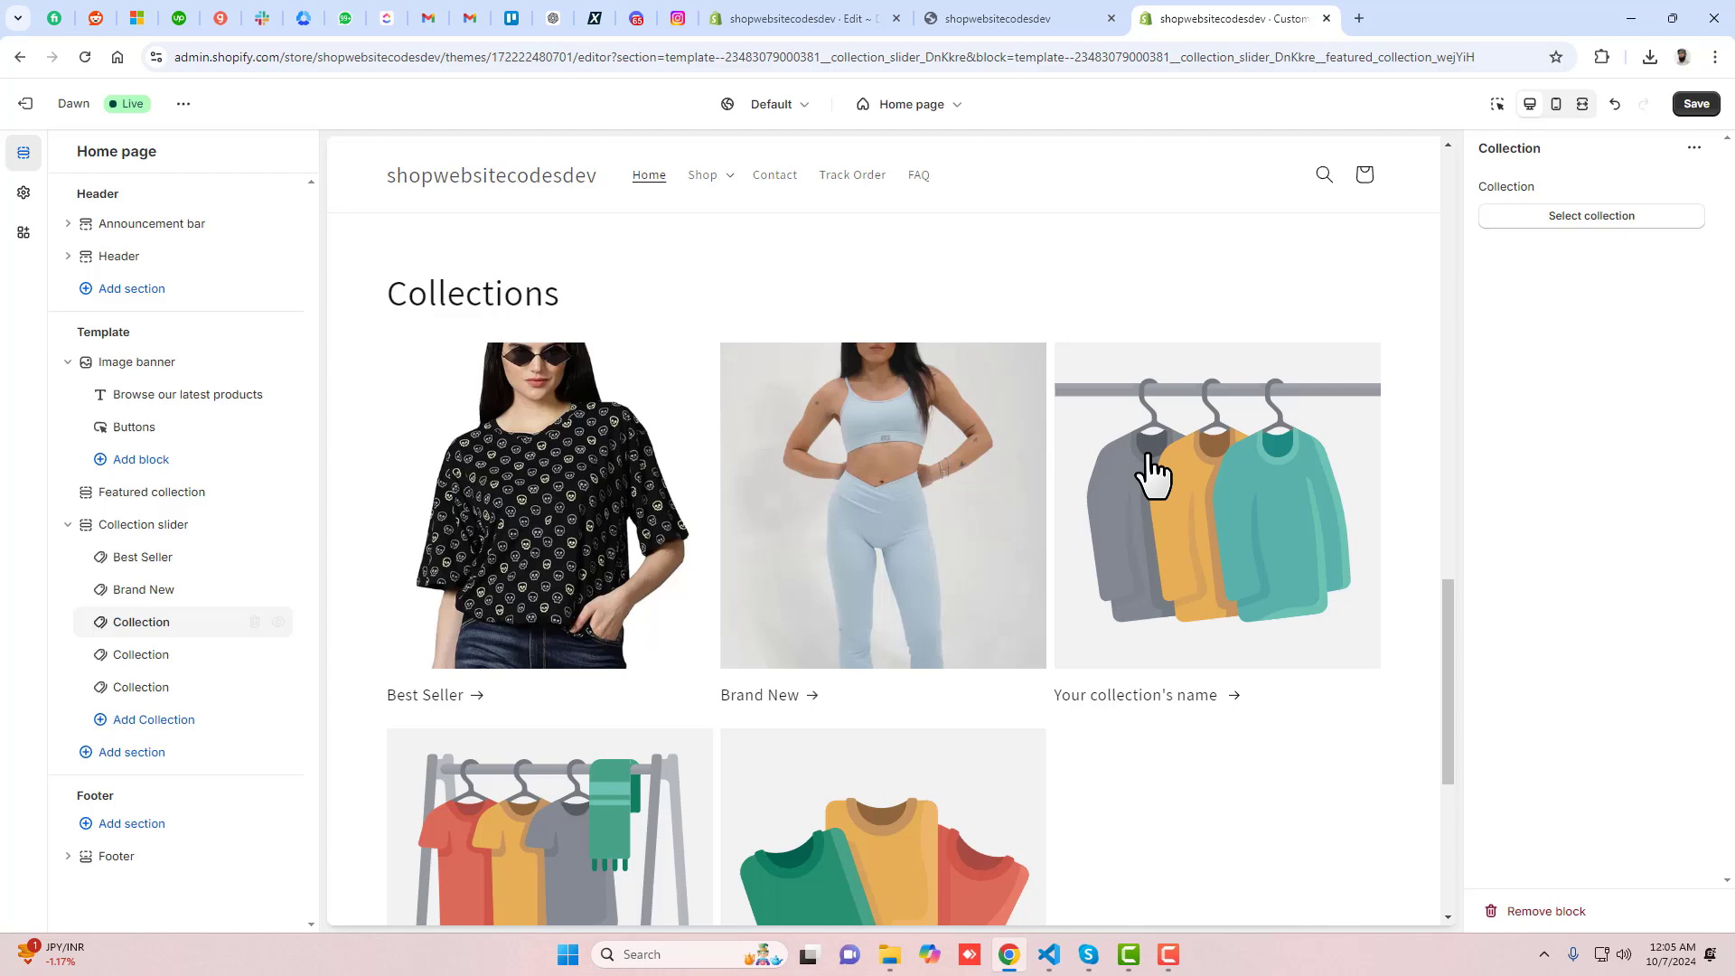
pyautogui.click(1528, 217)
pyautogui.click(1581, 430)
pyautogui.click(1699, 912)
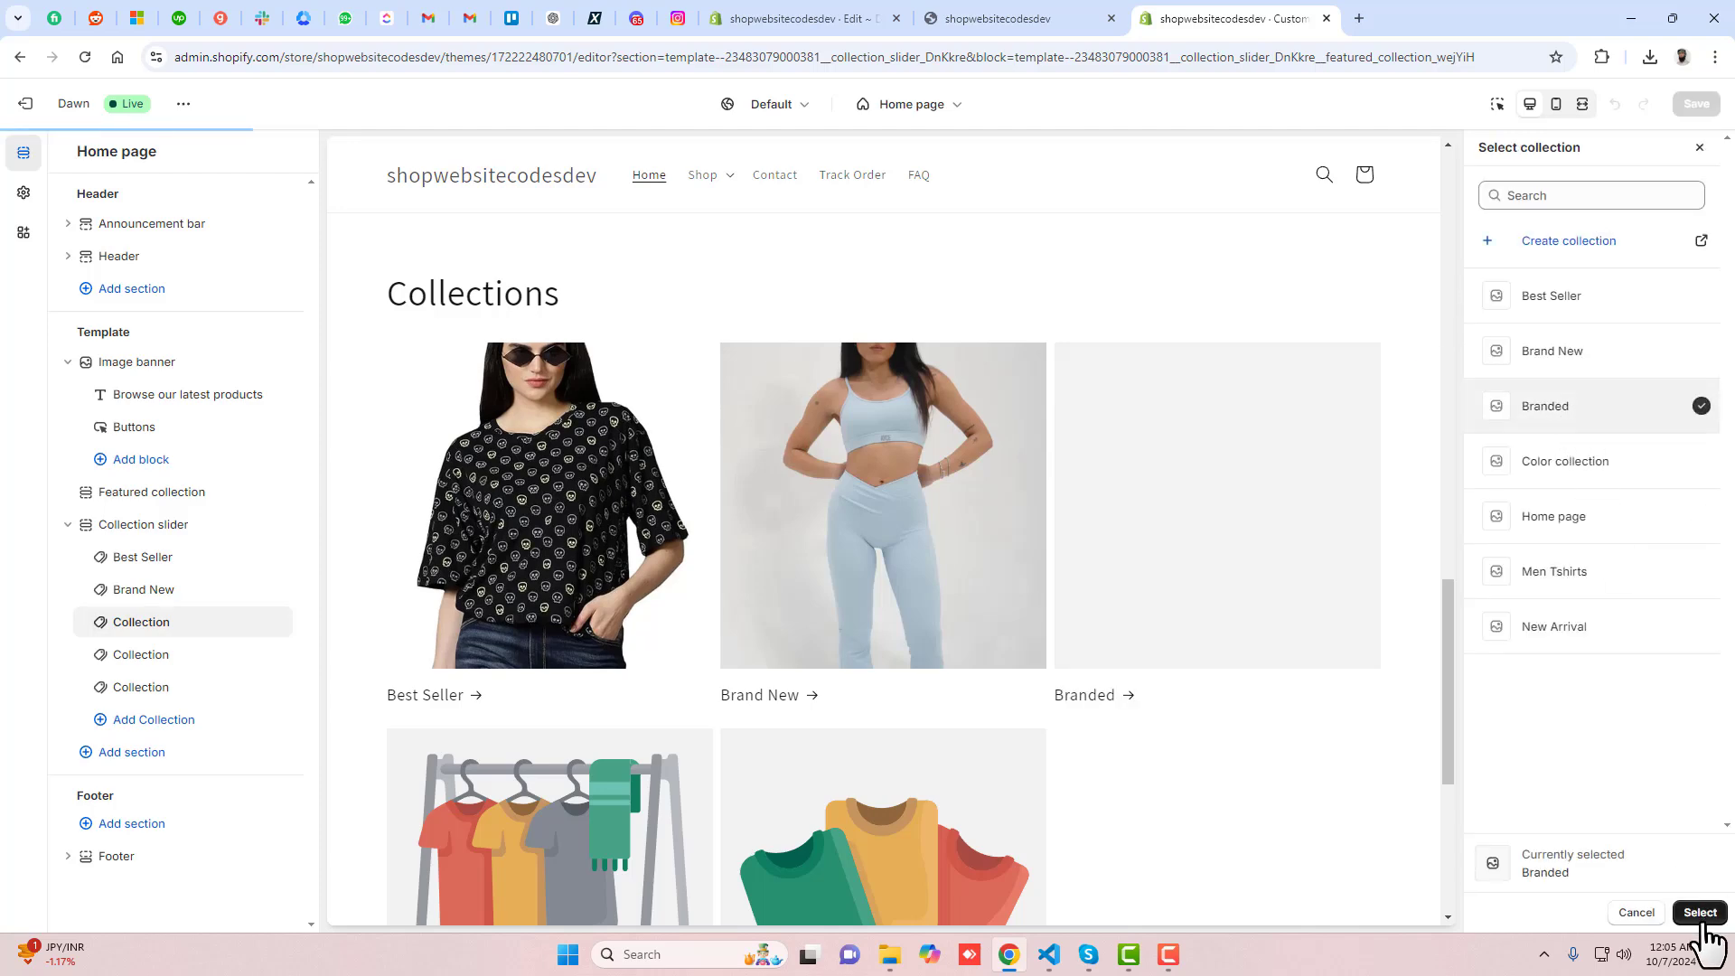
# Assign Home page and New Arrival to the last two blocks, then save.
pyautogui.click(126, 655)
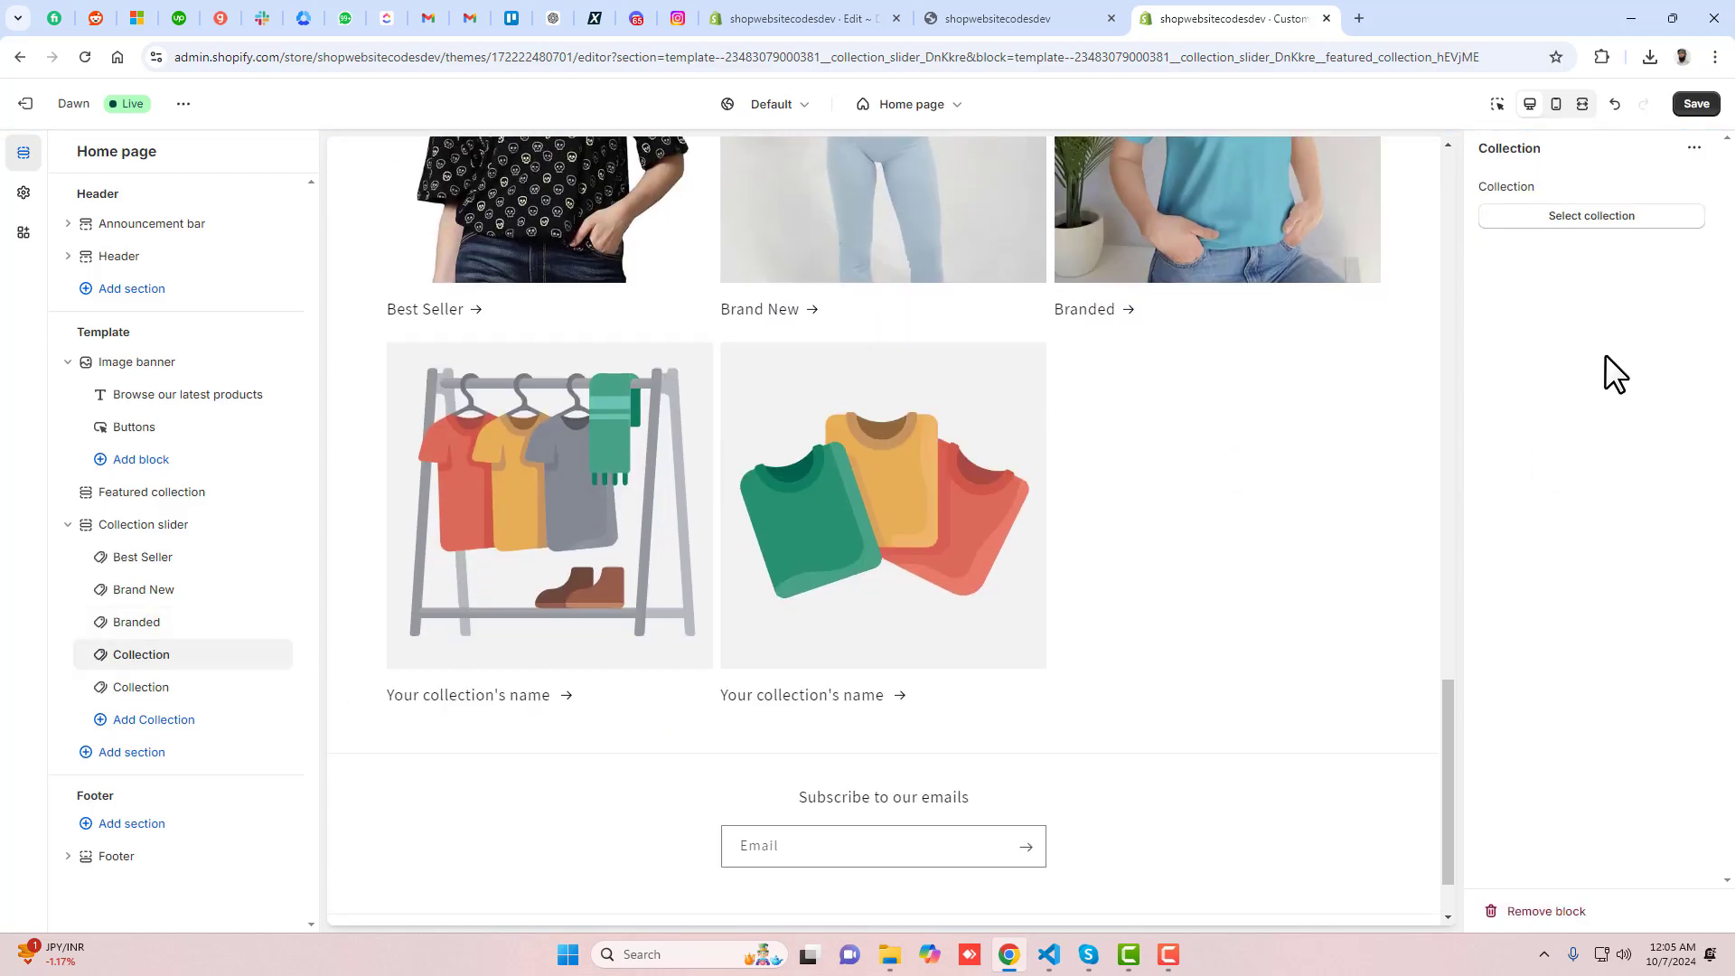
pyautogui.click(1588, 222)
pyautogui.click(1552, 522)
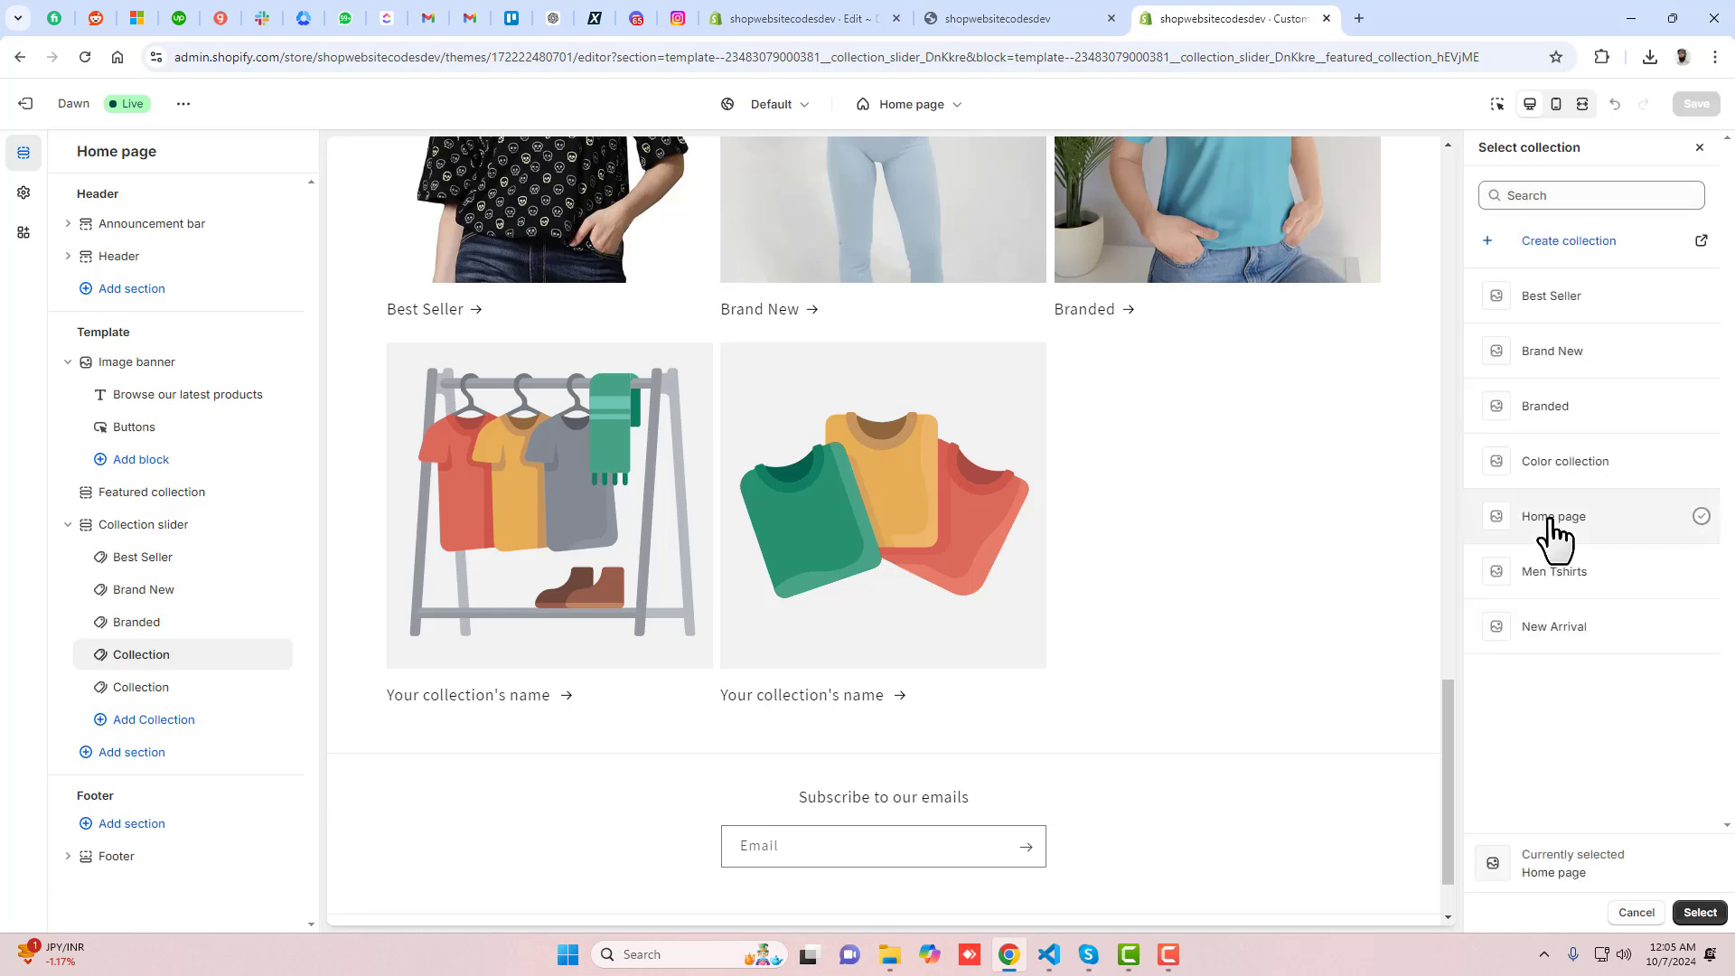
pyautogui.click(1700, 915)
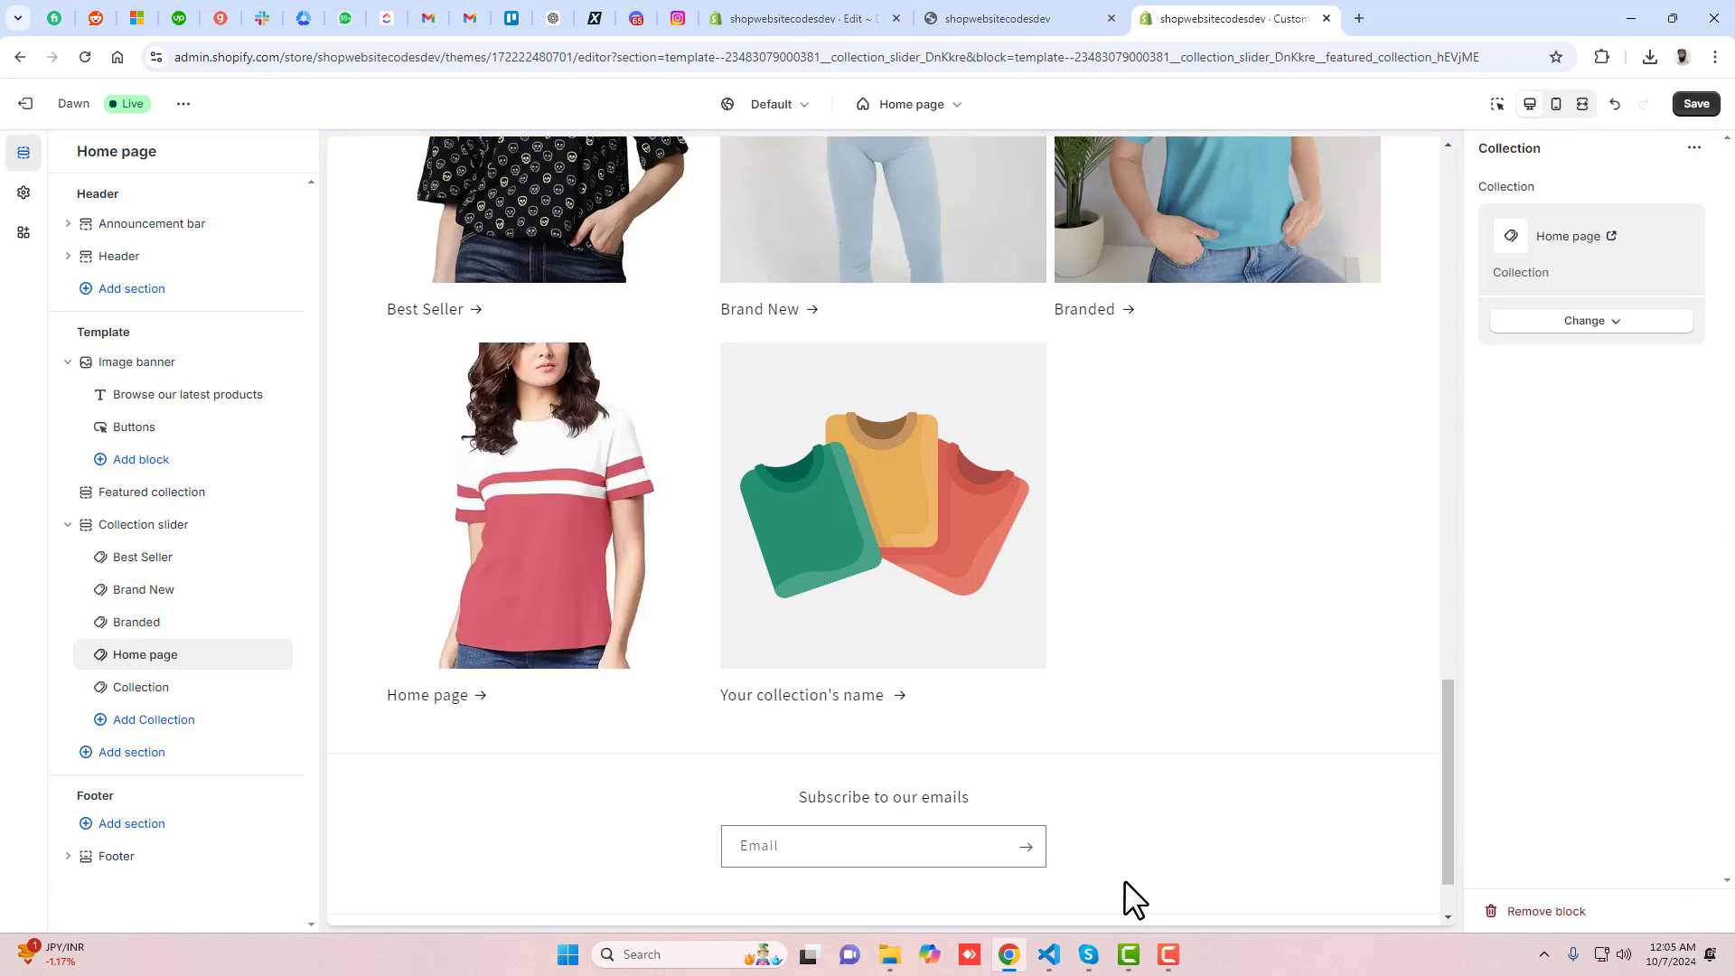
pyautogui.click(181, 690)
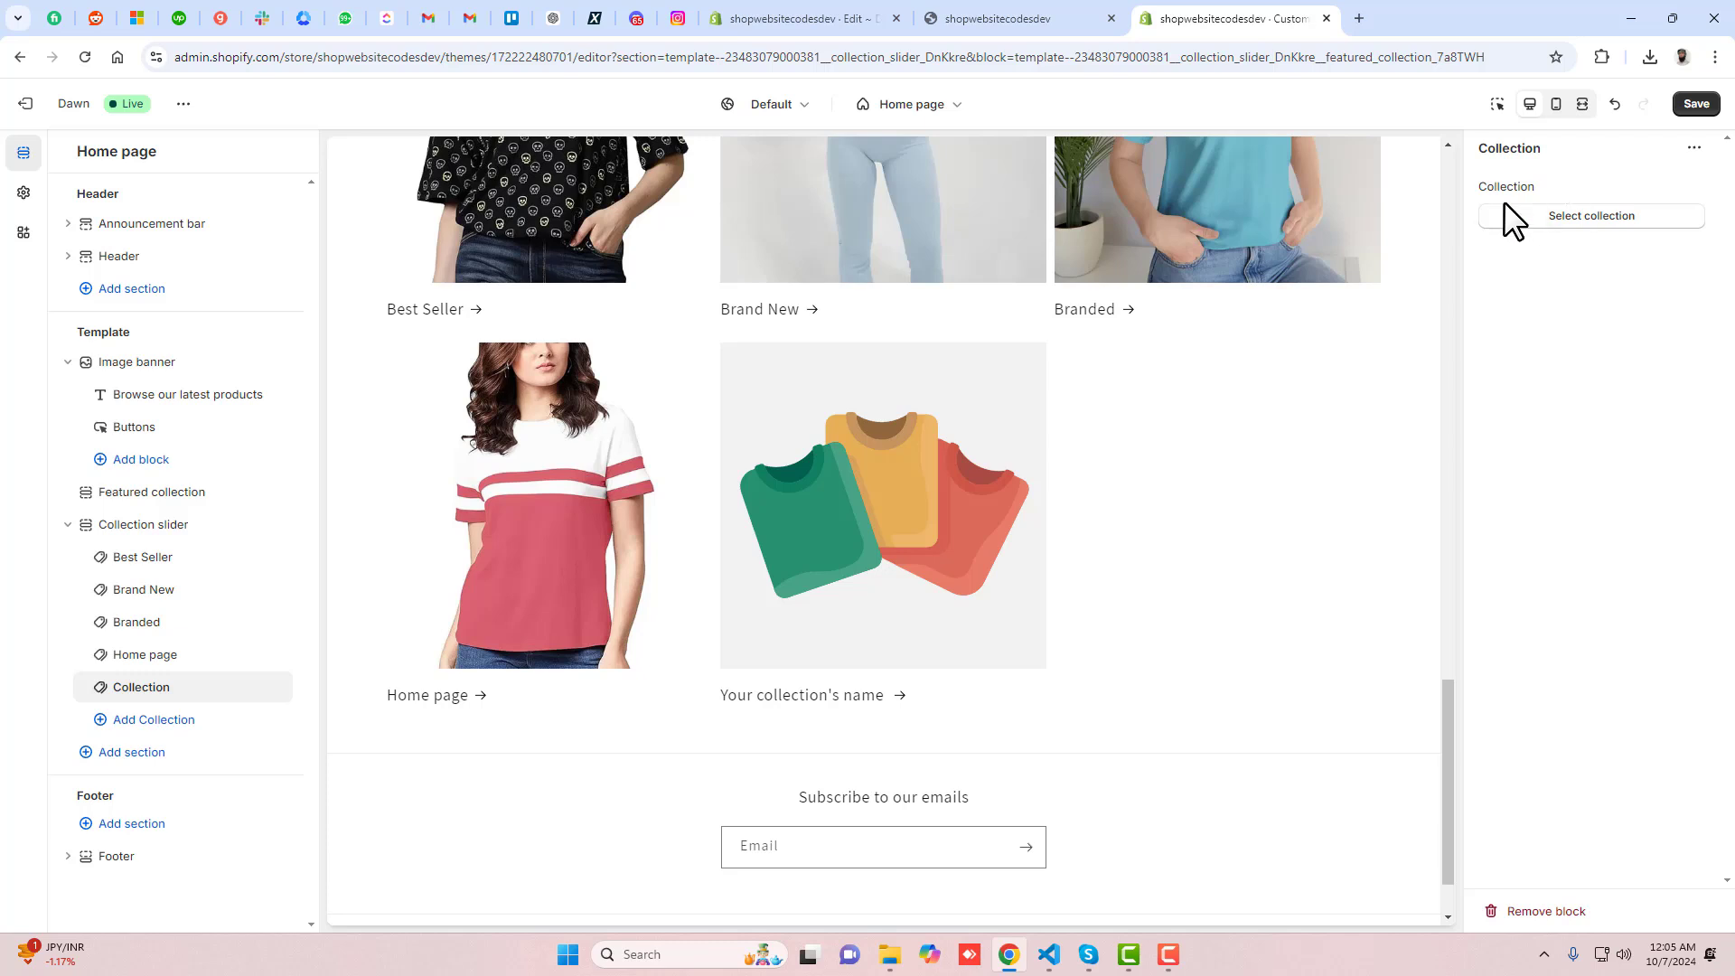
pyautogui.click(1559, 221)
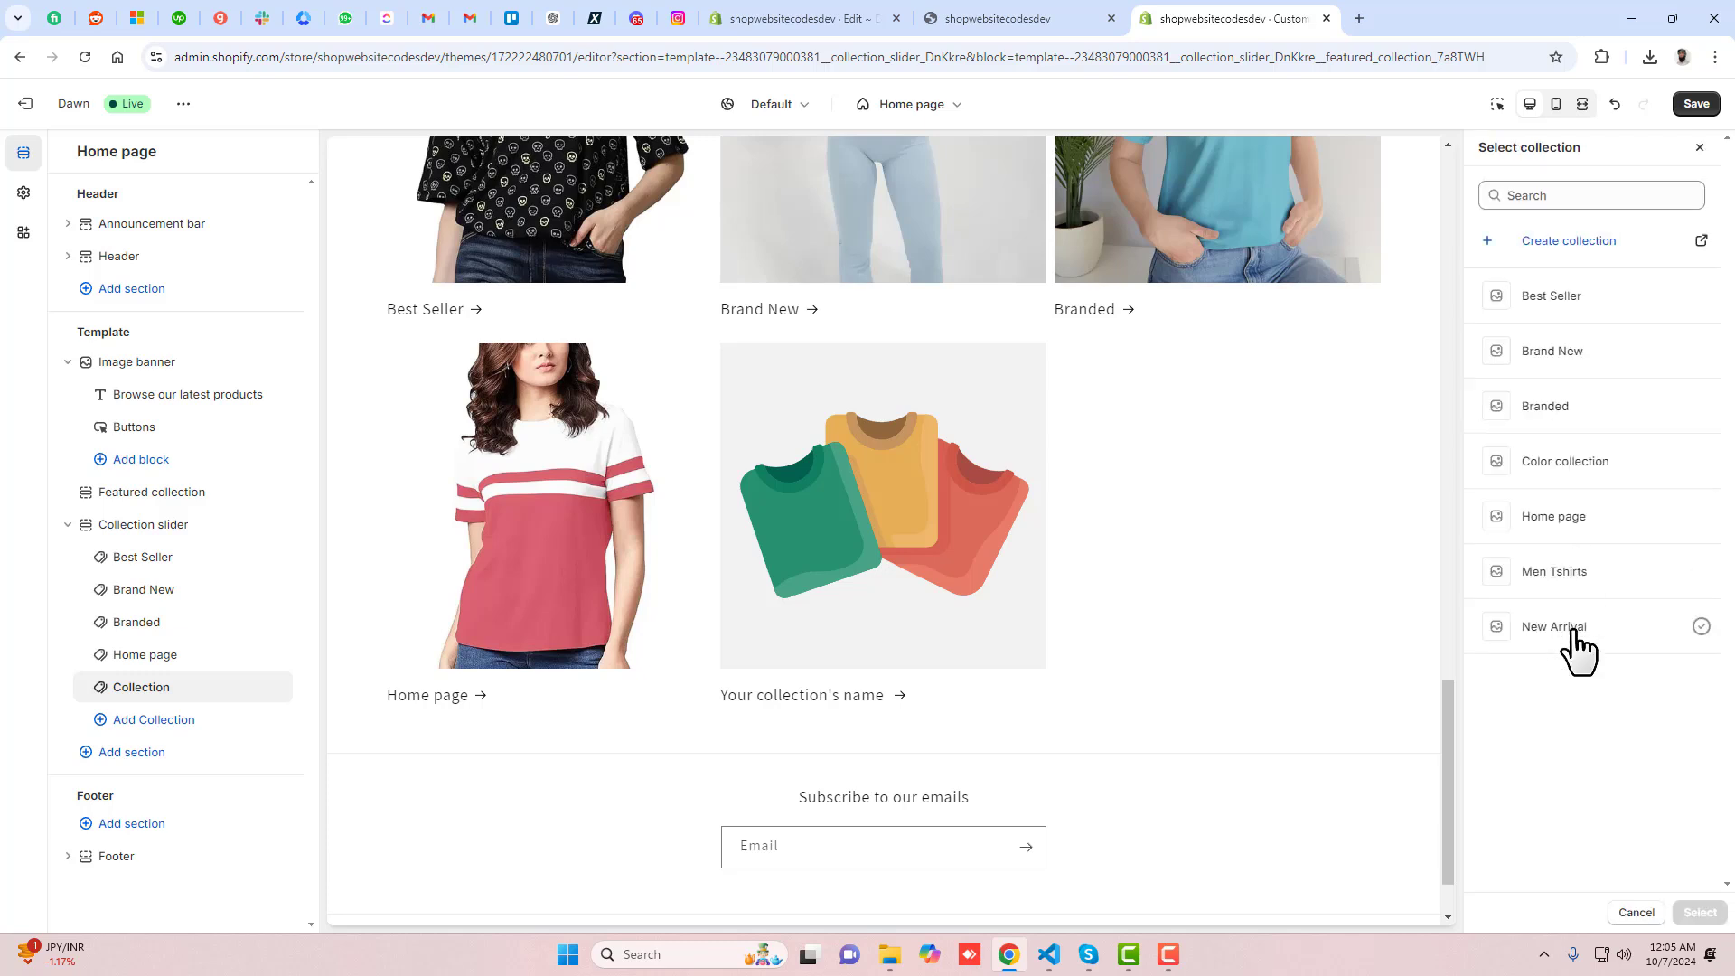
pyautogui.click(1577, 630)
pyautogui.click(1695, 913)
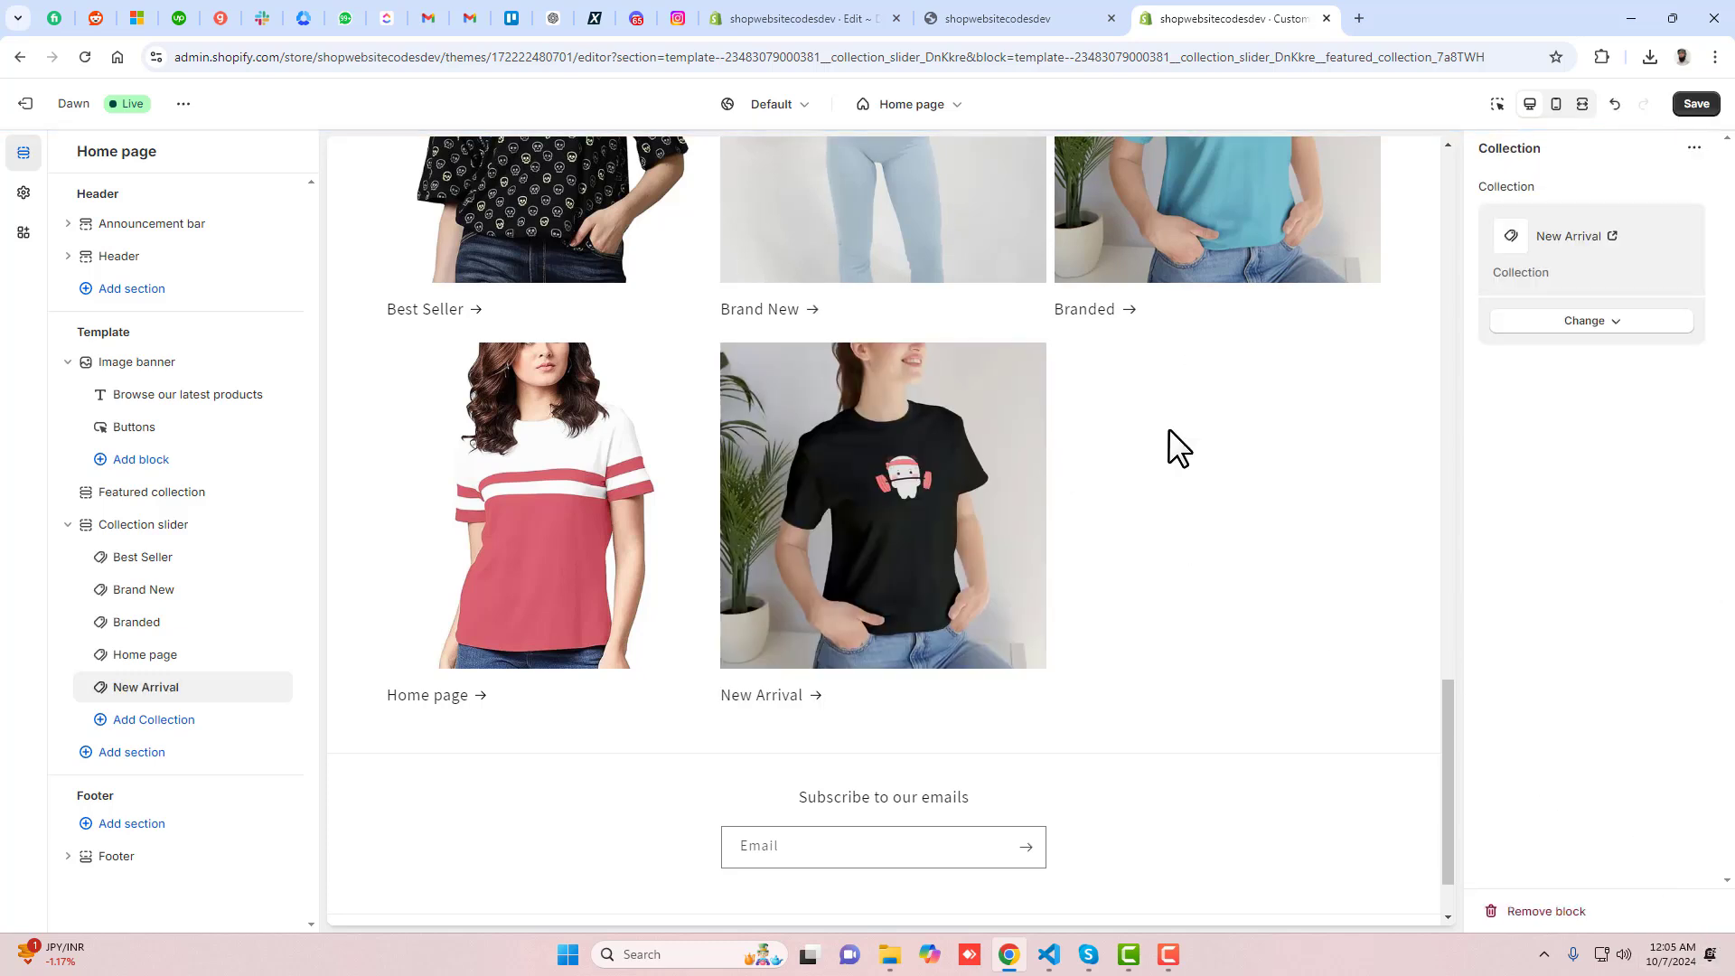
pyautogui.click(1697, 104)
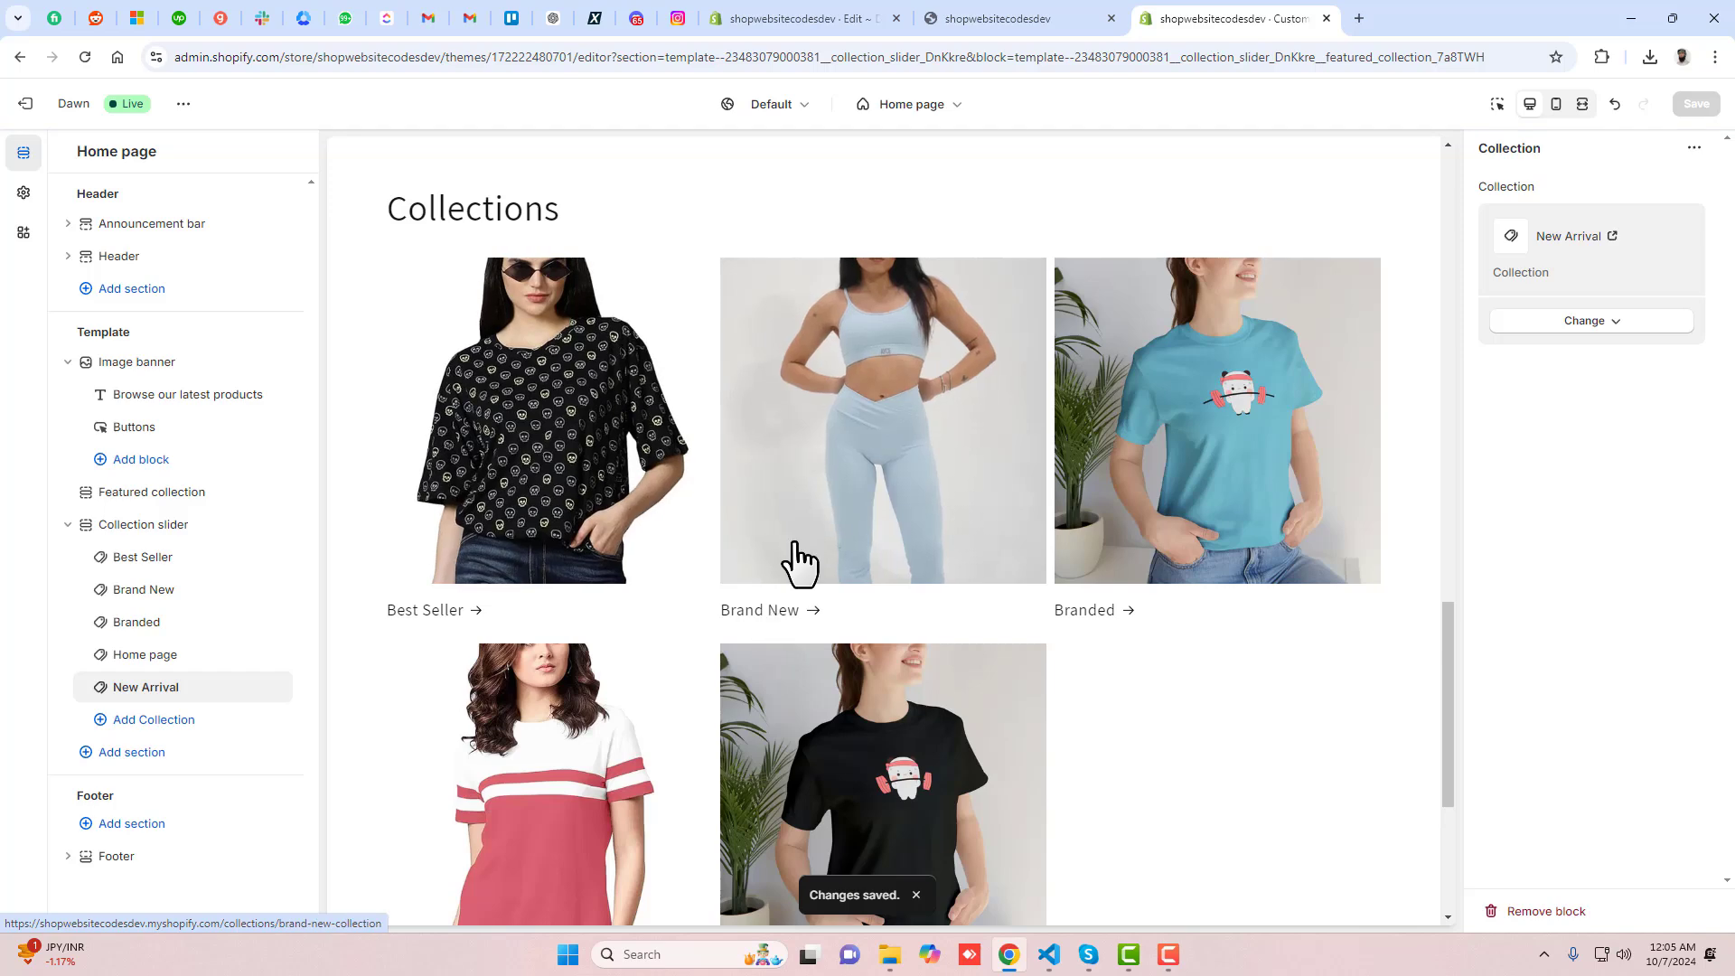
pyautogui.click(972, 16)
pyautogui.click(1273, 18)
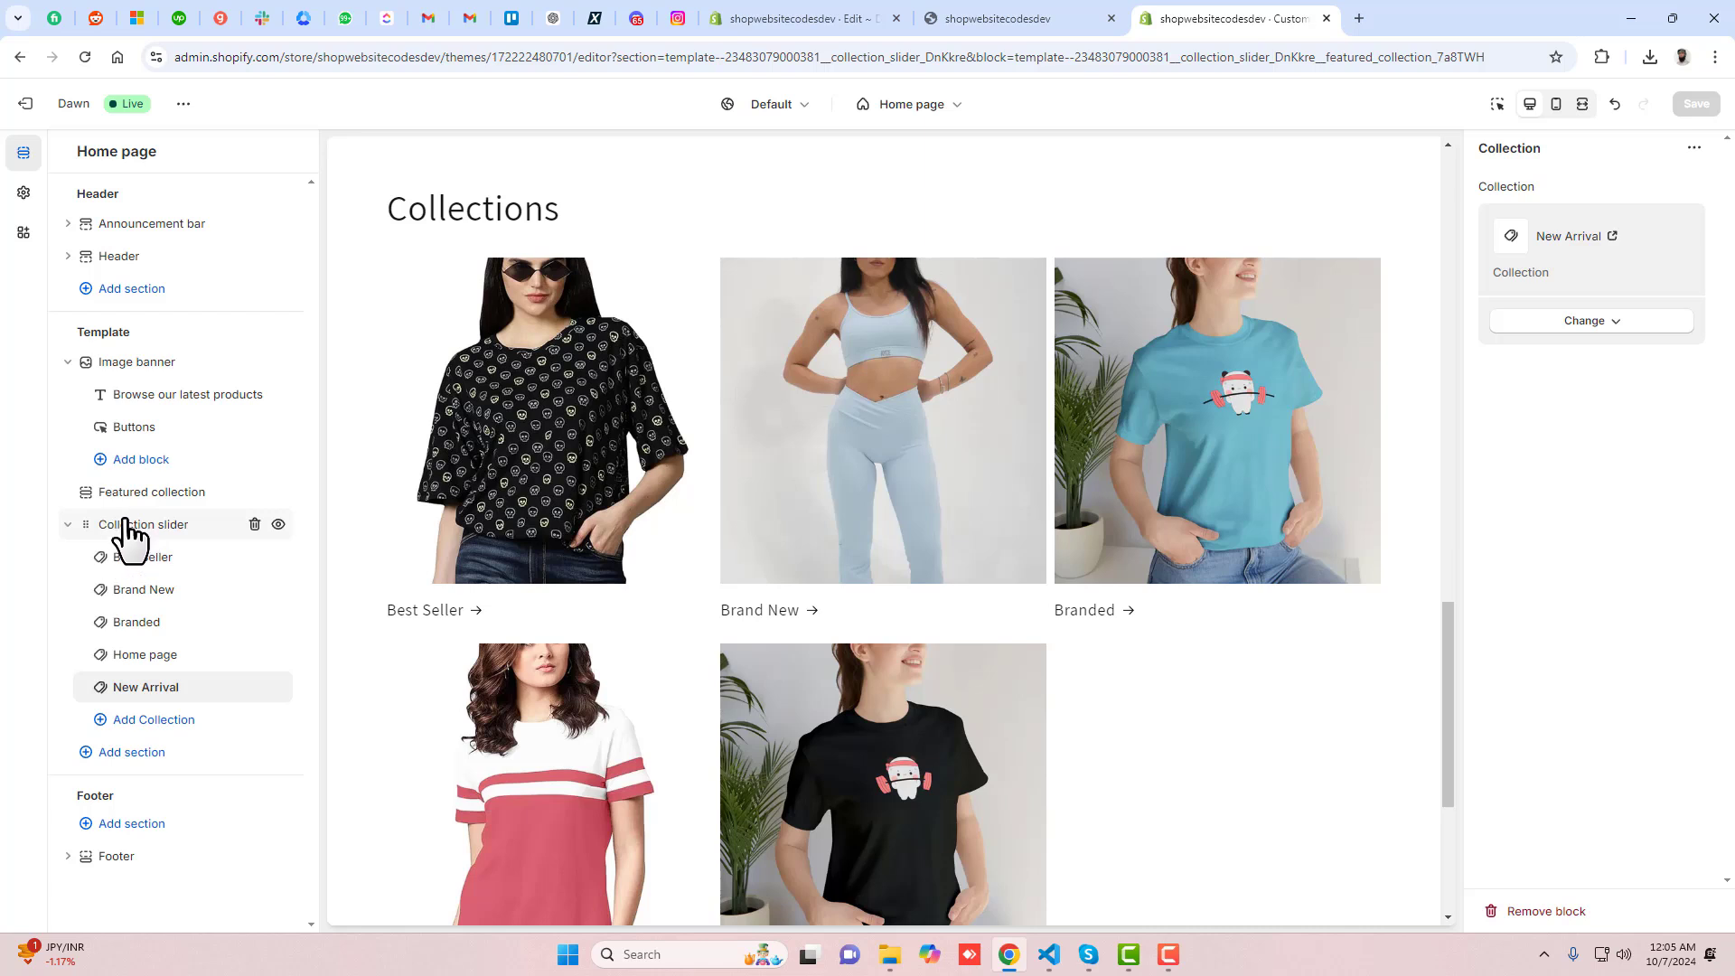
# View the Collection slider section settings, then return to collection-slider.liquid in the code editor.
pyautogui.click(122, 526)
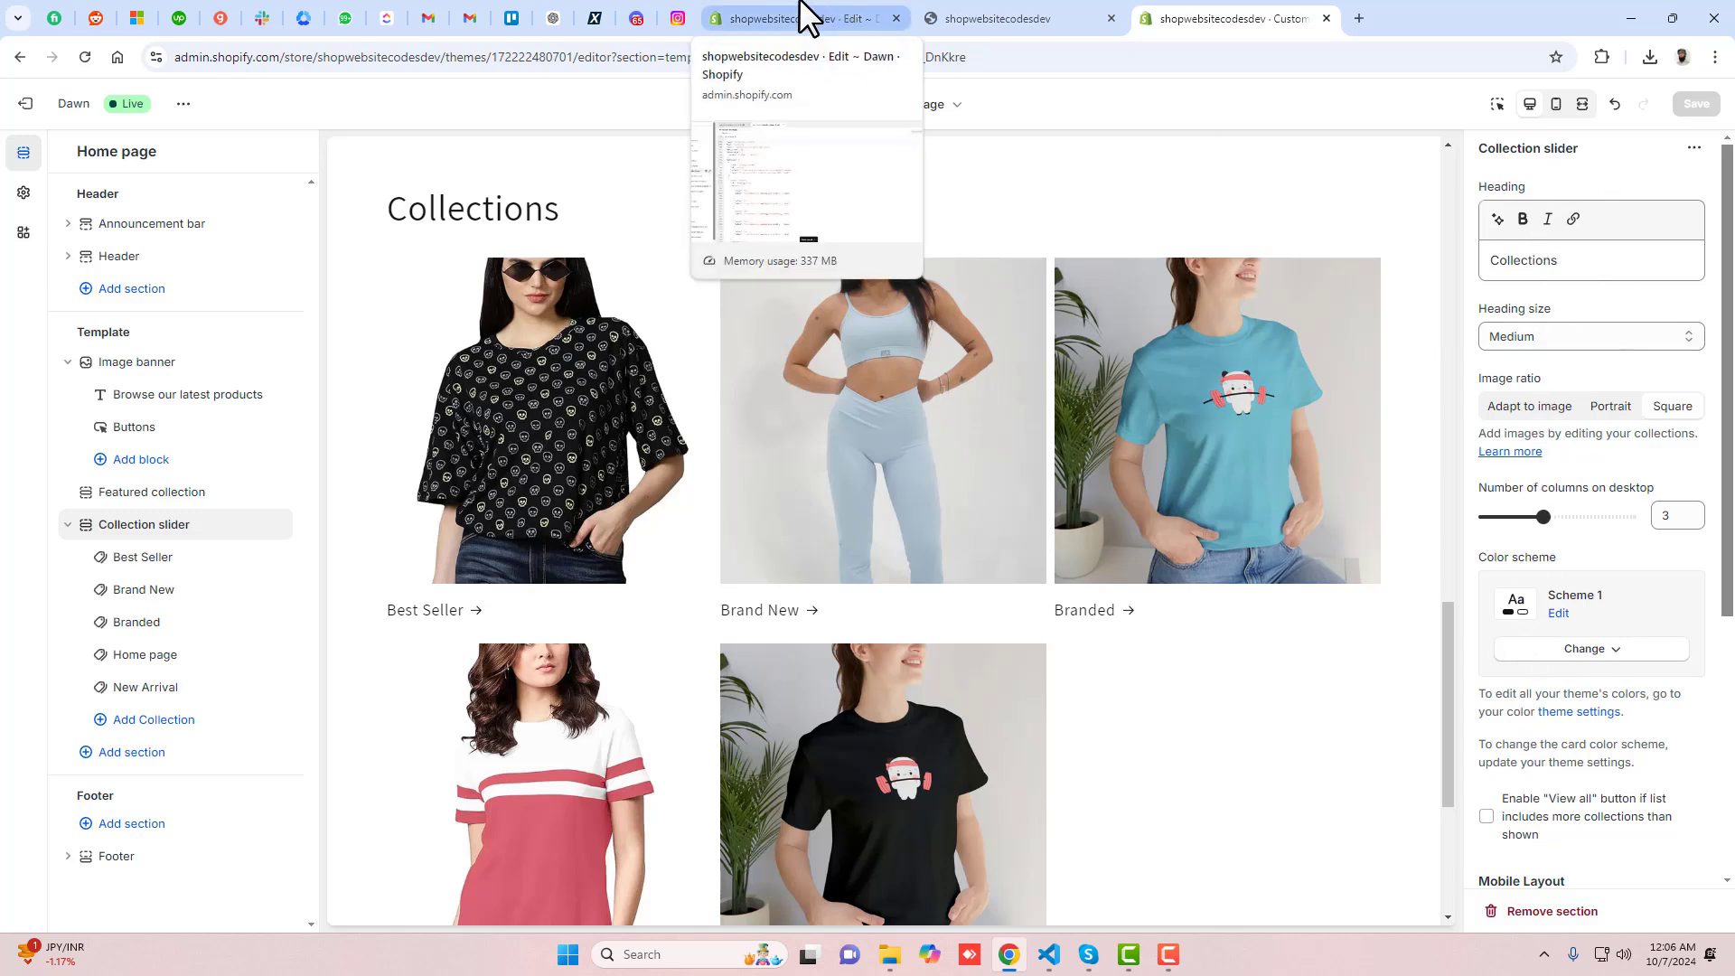
pyautogui.click(803, 15)
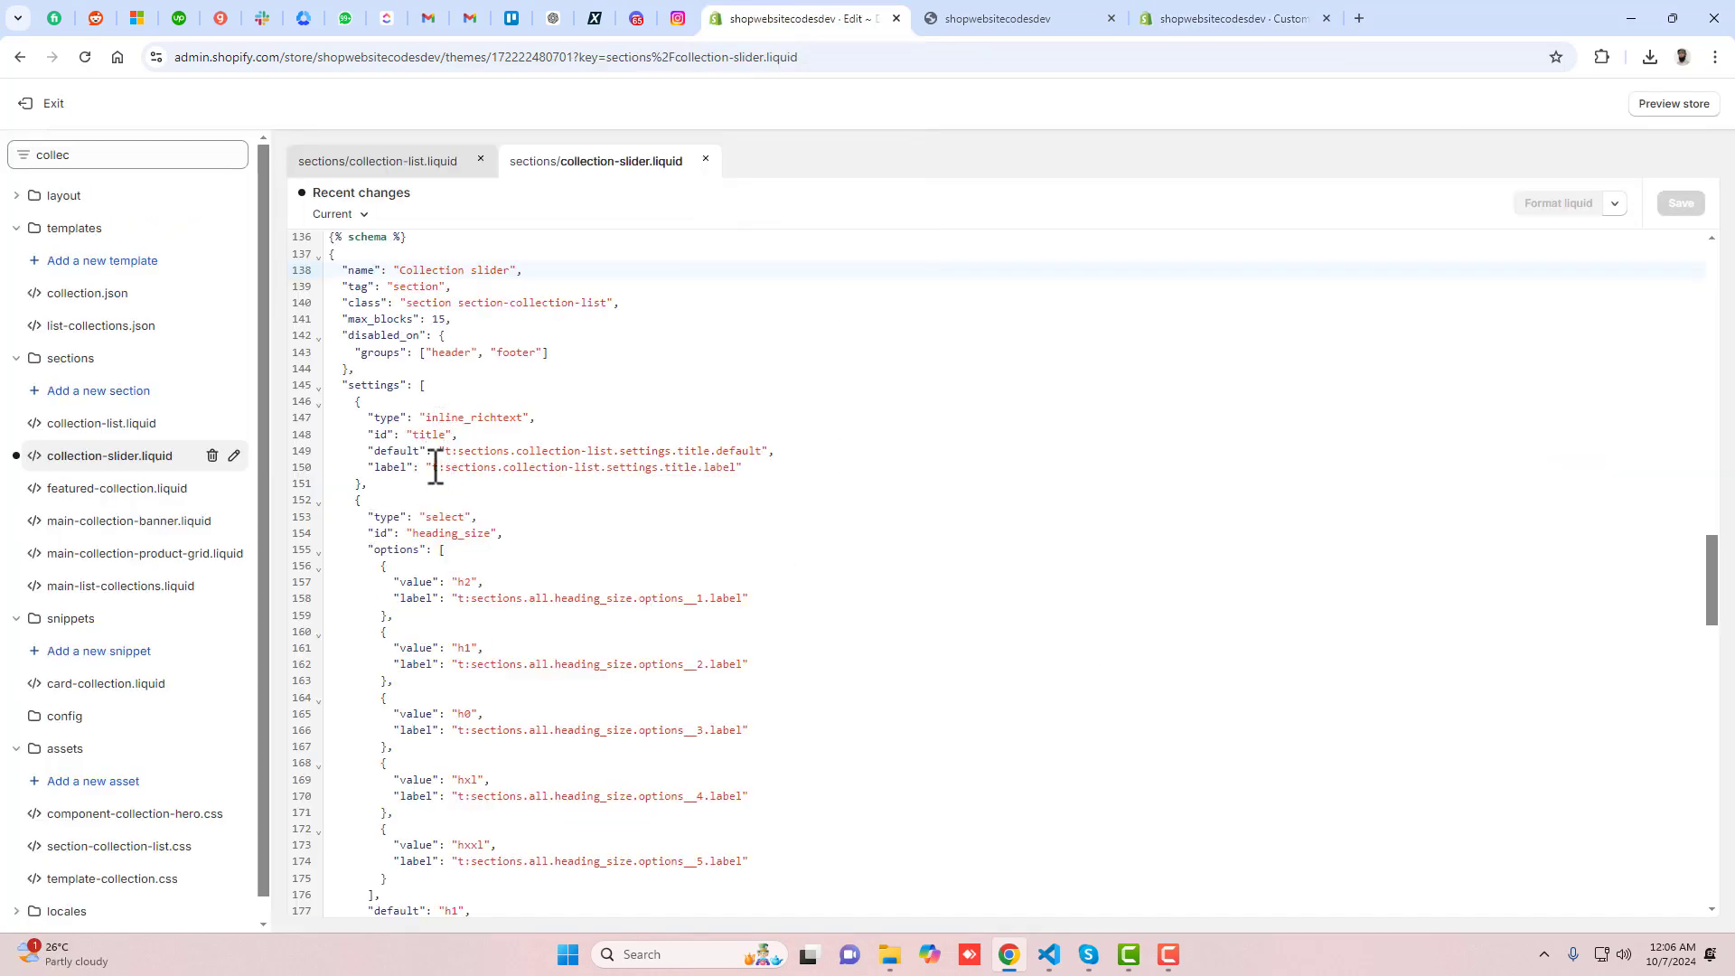
# Inspect the schema settings in collection-slider.liquid against the customizer's section settings.
pyautogui.moveTo(435, 467); pyautogui.dragTo(711, 470)
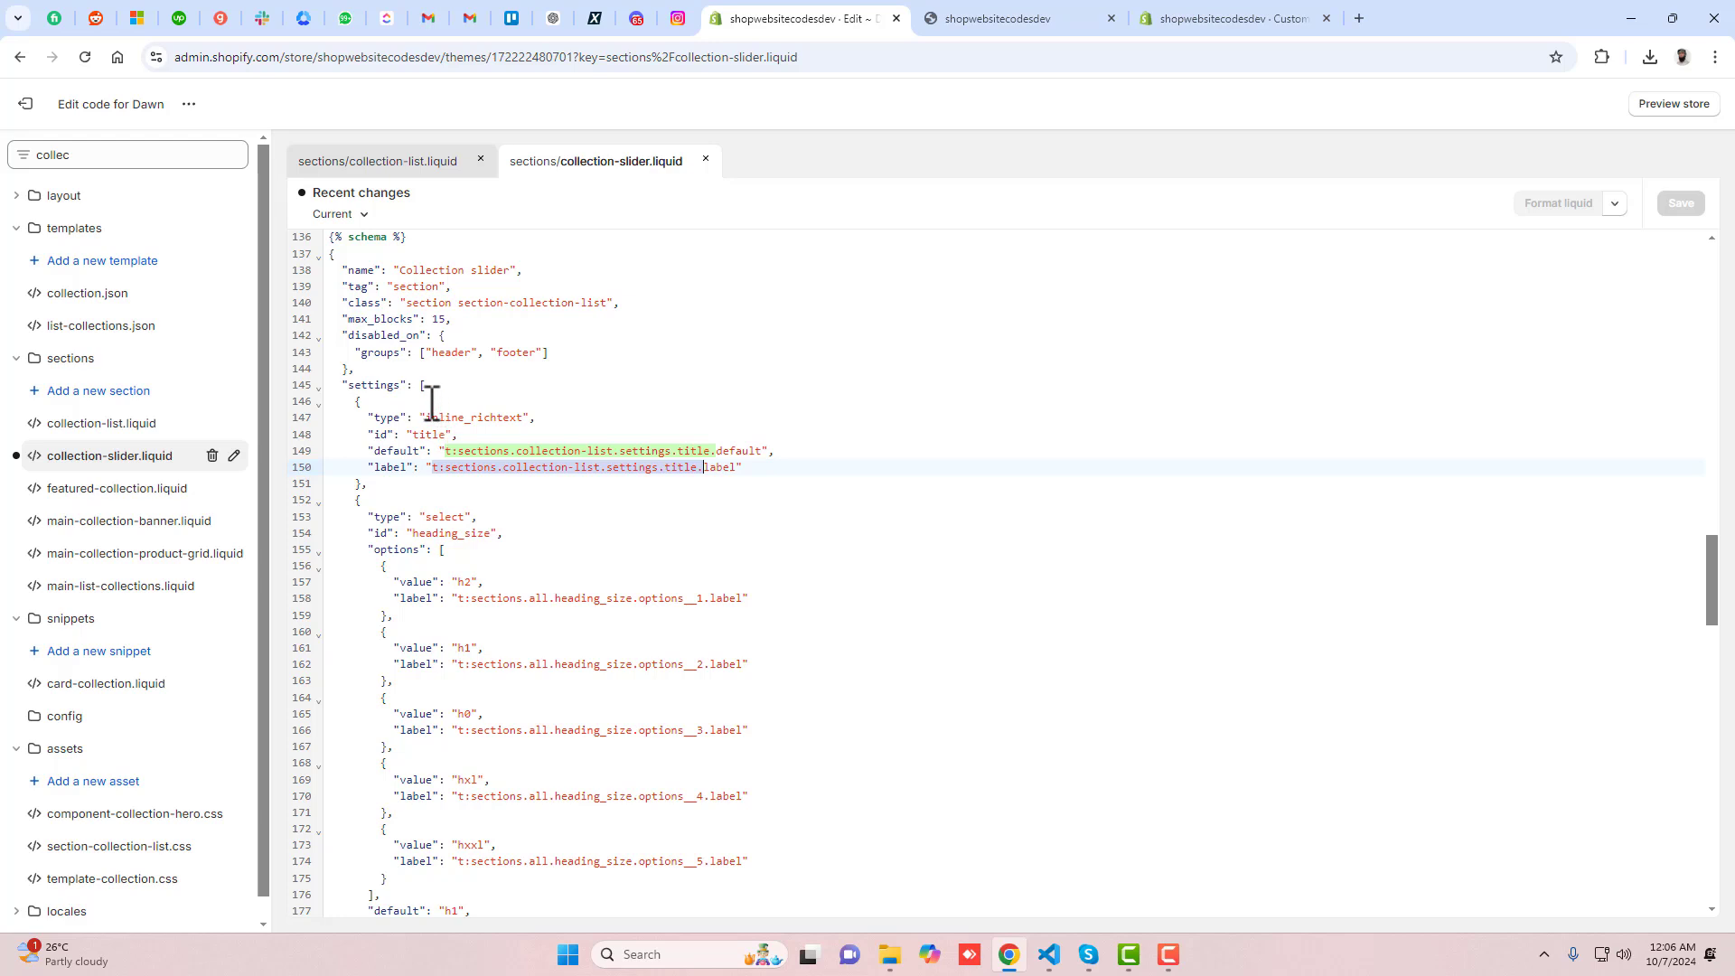
pyautogui.doubleClick(375, 385)
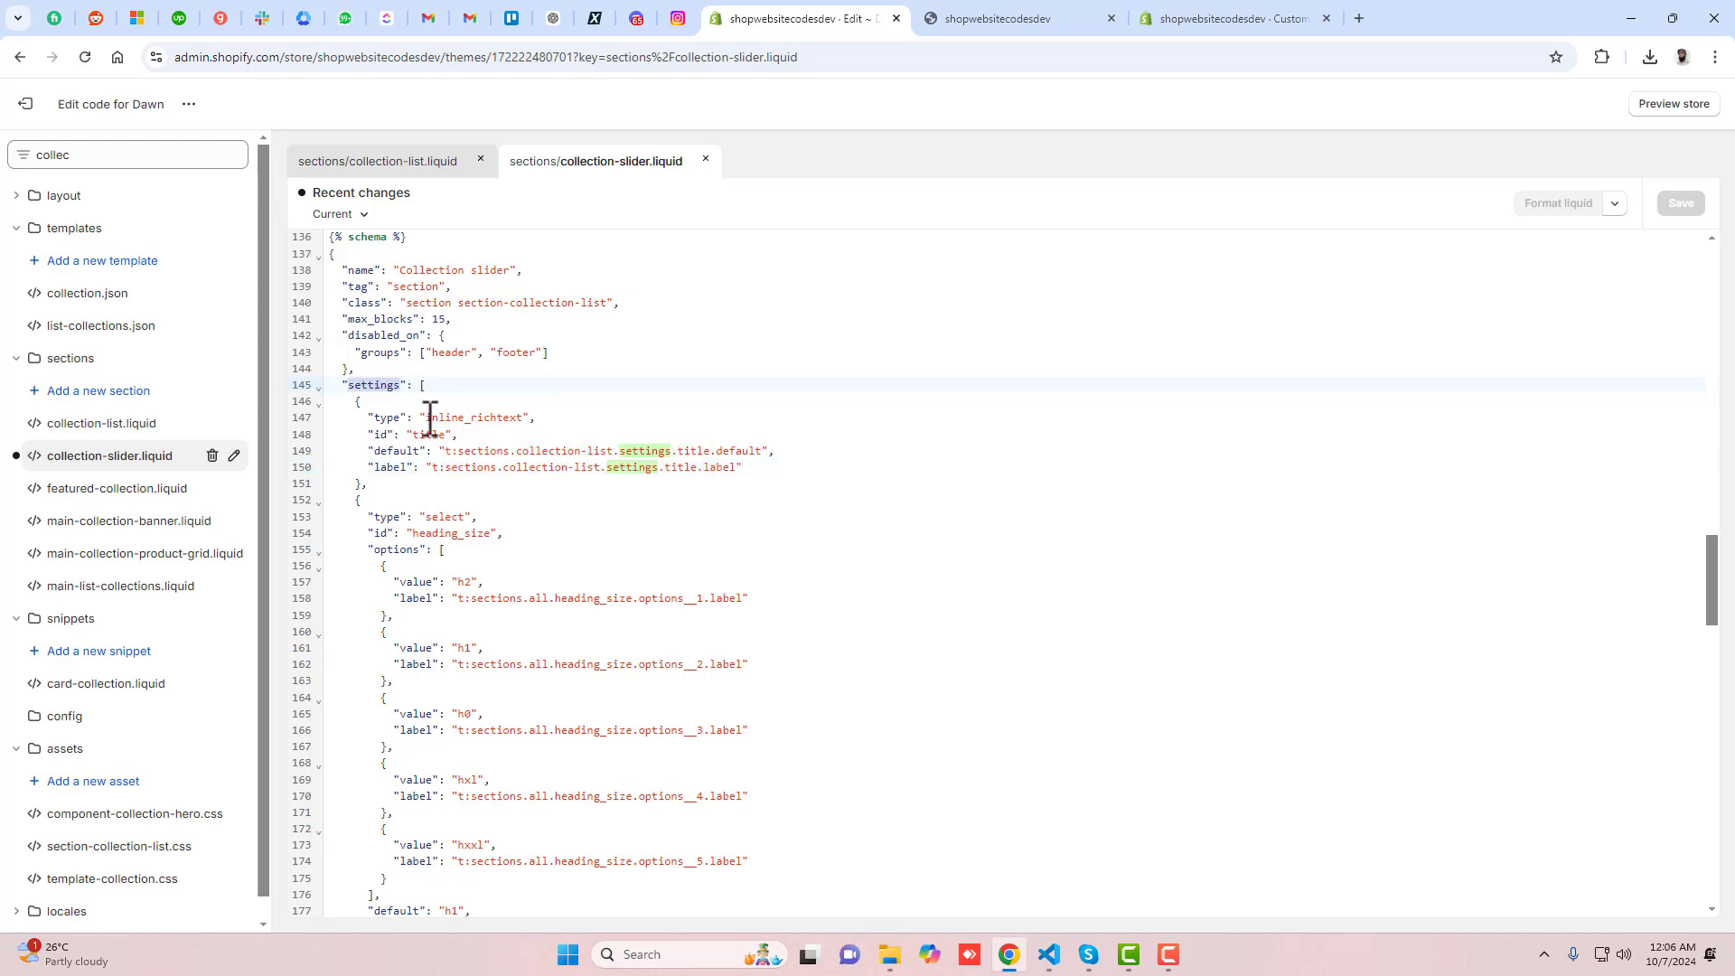
pyautogui.moveTo(427, 418); pyautogui.dragTo(498, 417)
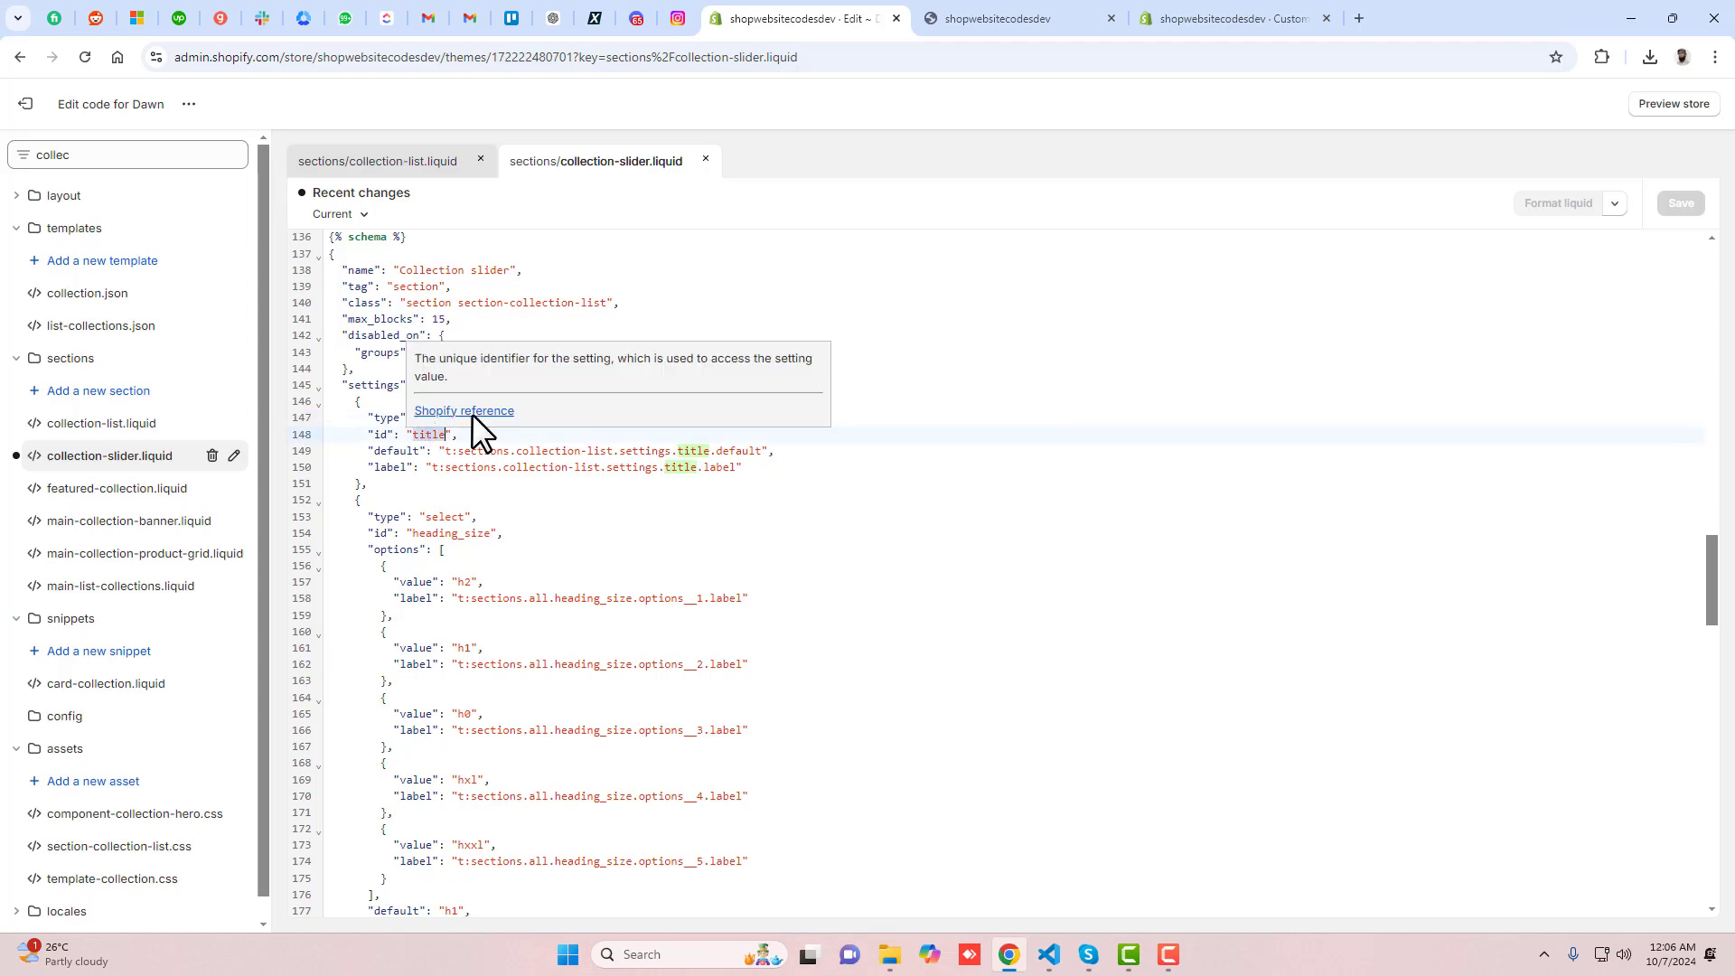
pyautogui.click(1213, 19)
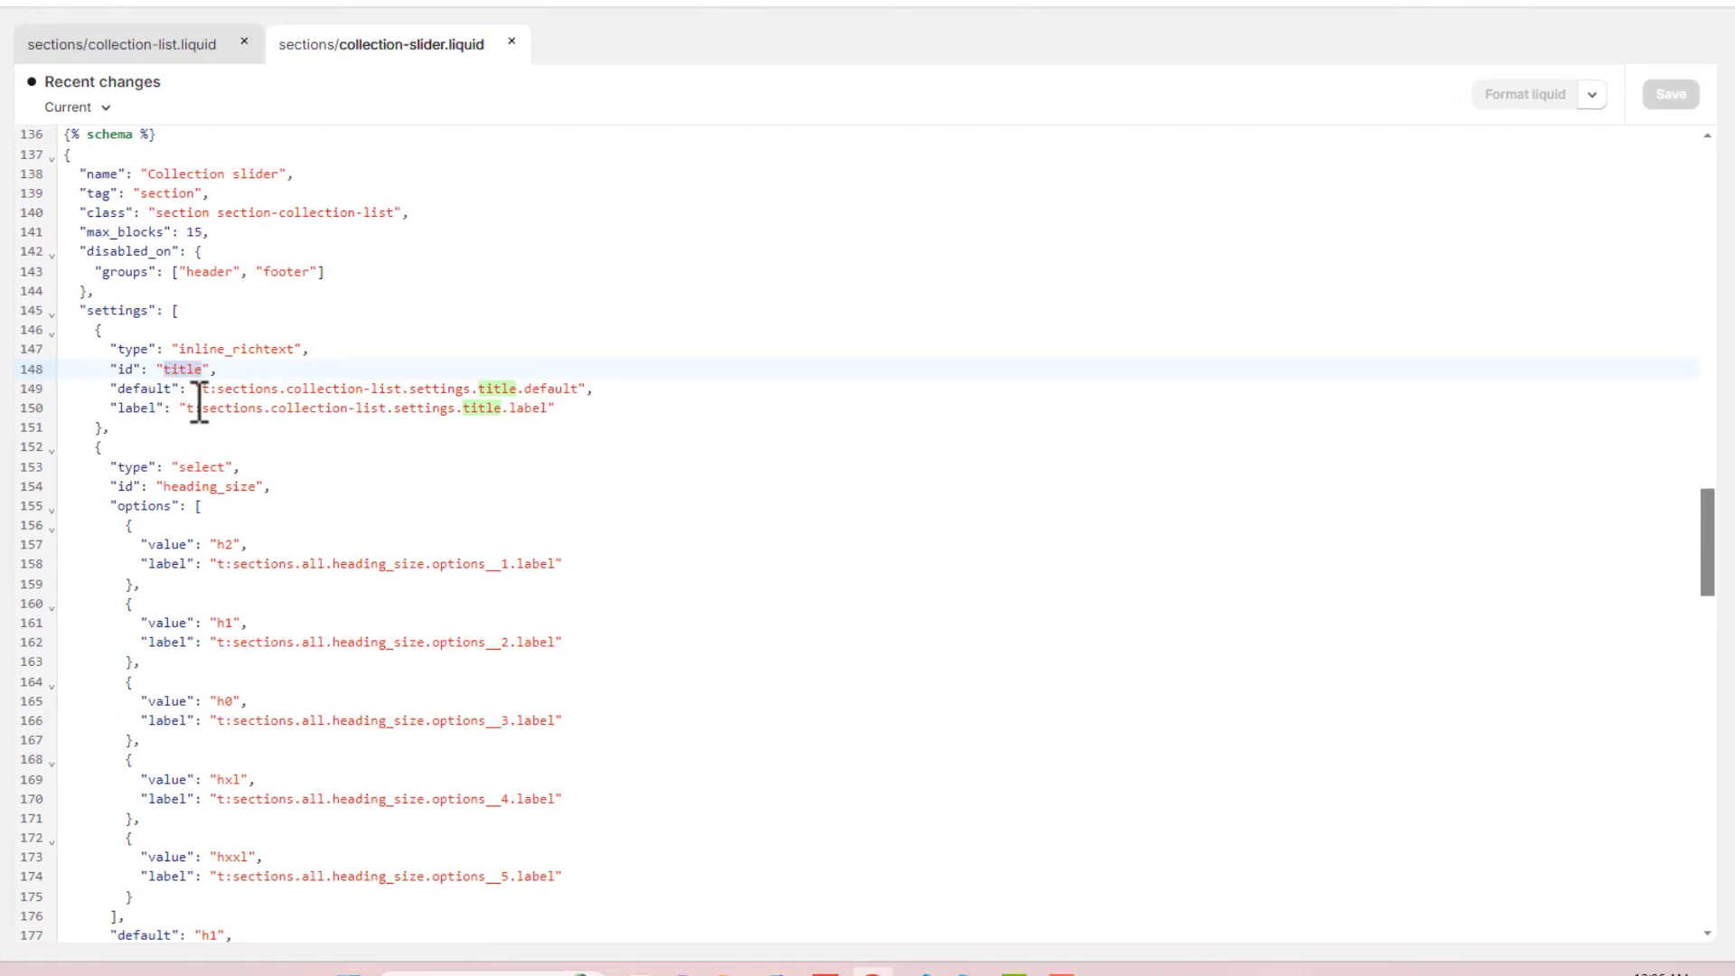
pyautogui.doubleClick(195, 488)
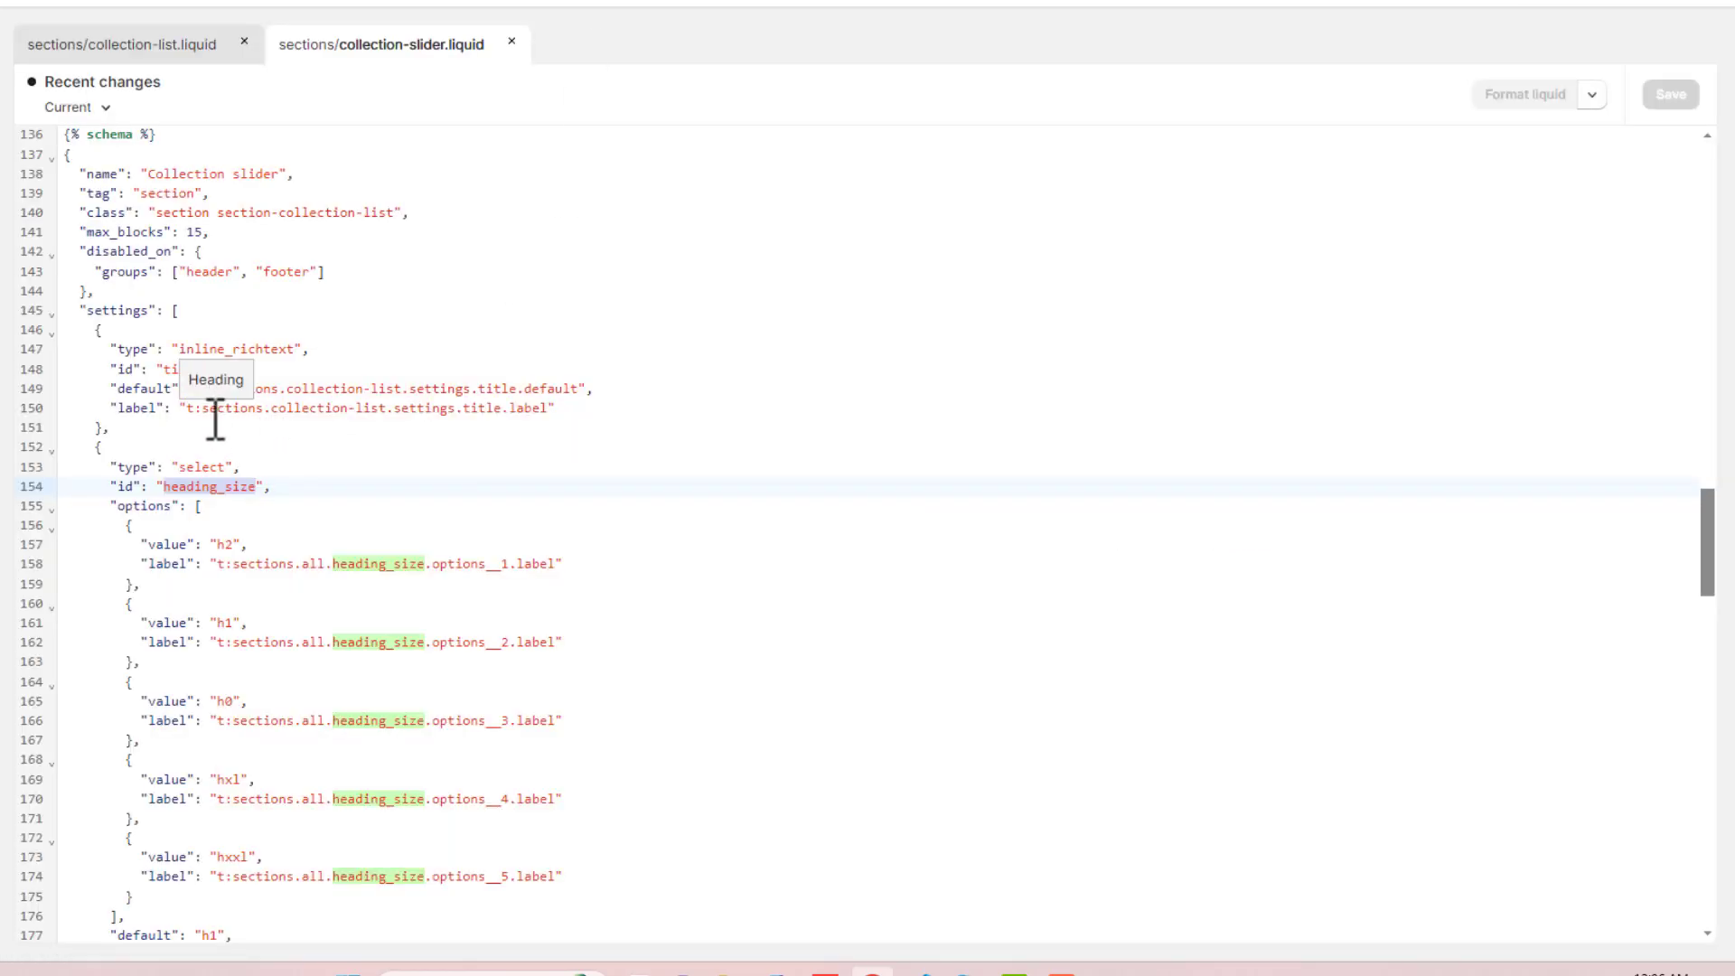
# Try replacing the title default value with 'Heading', then undo it, keeping the original value.
pyautogui.moveTo(201, 389); pyautogui.dragTo(581, 390)
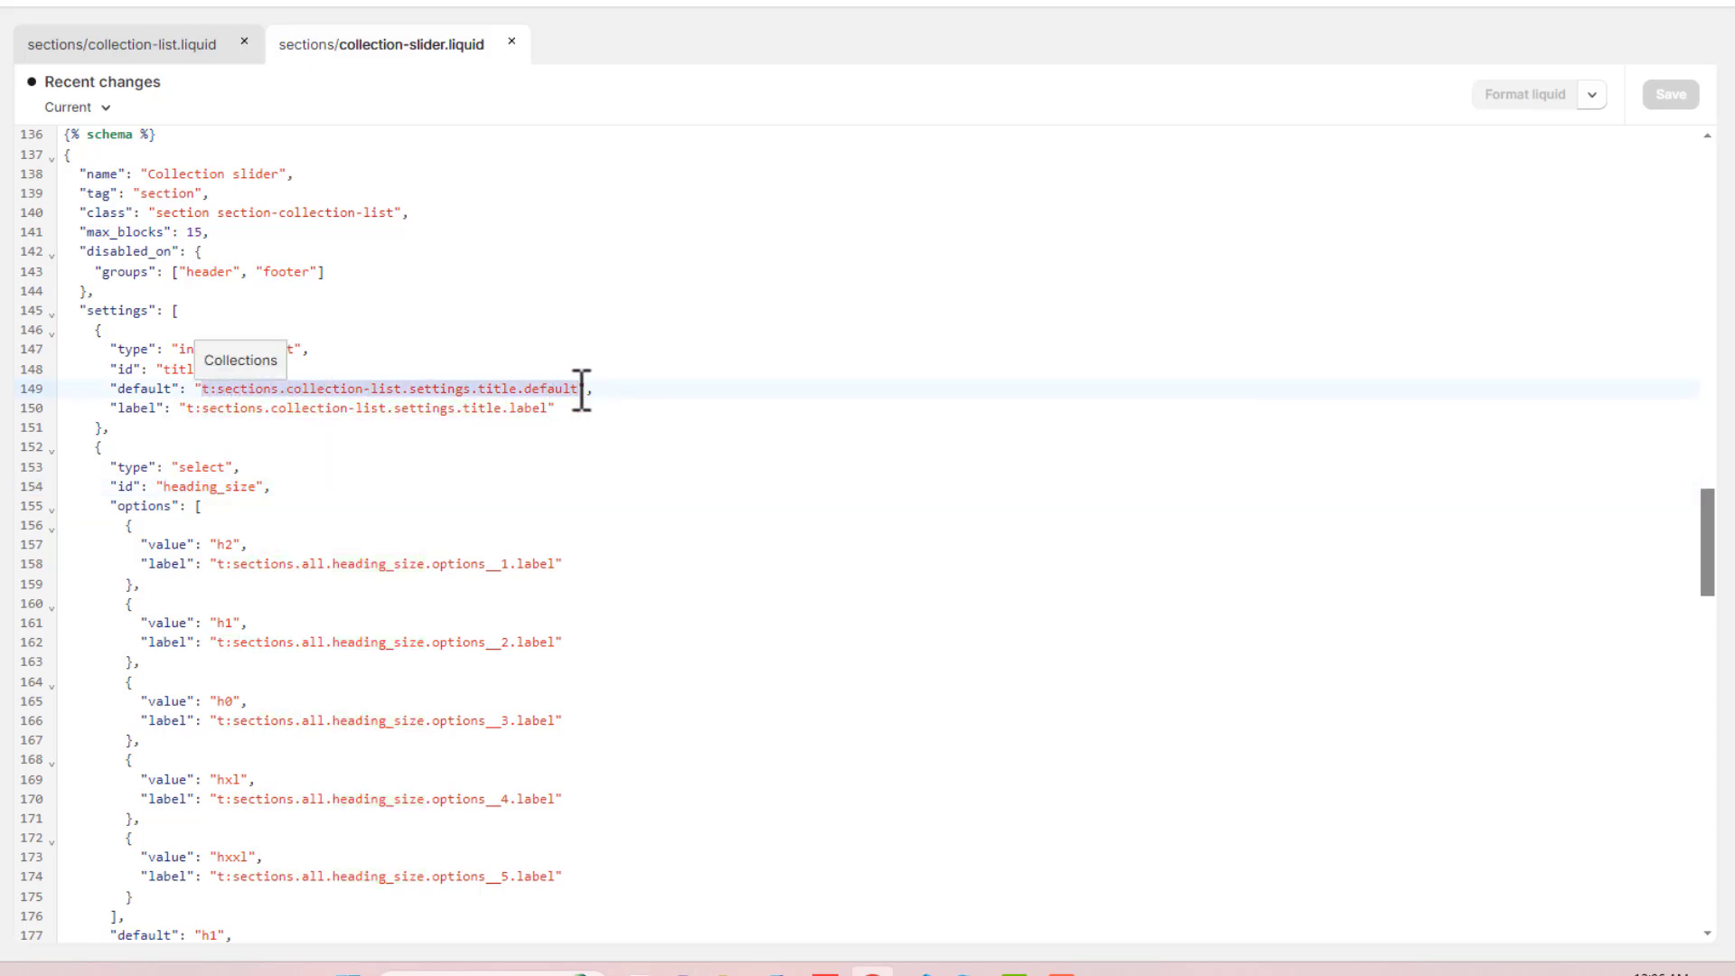
pyautogui.write('Heading')
pyautogui.hotkey('ctrl', 'z')
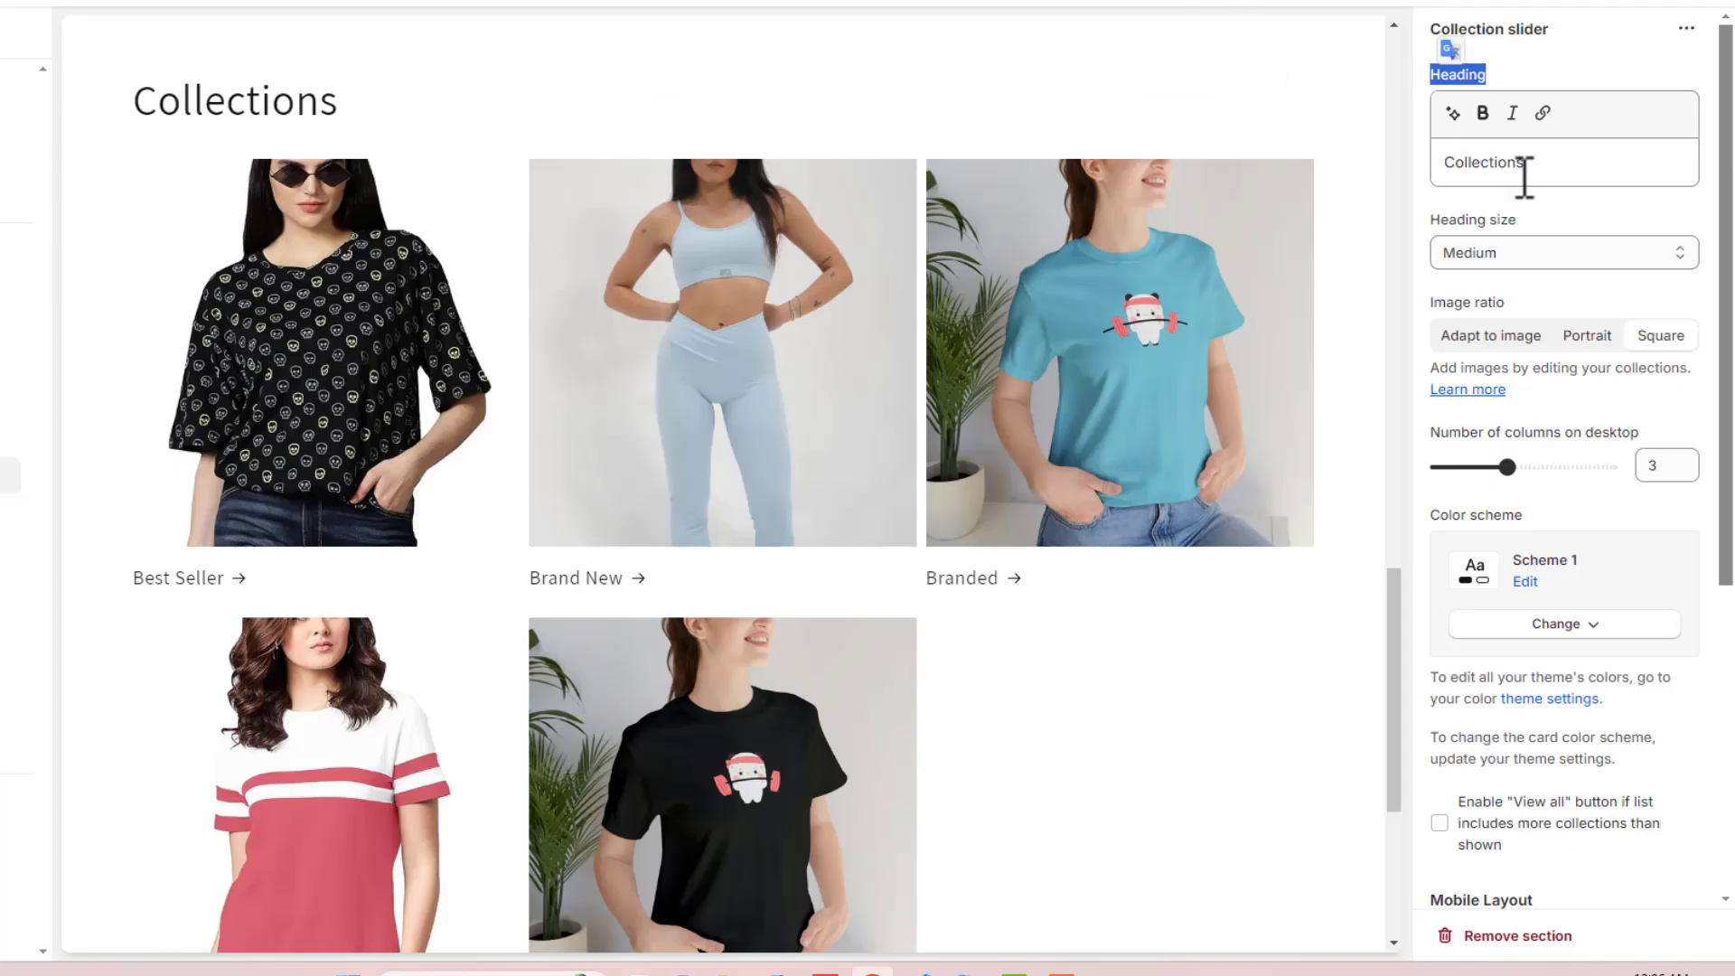
pyautogui.moveTo(1525, 172); pyautogui.dragTo(1422, 166)
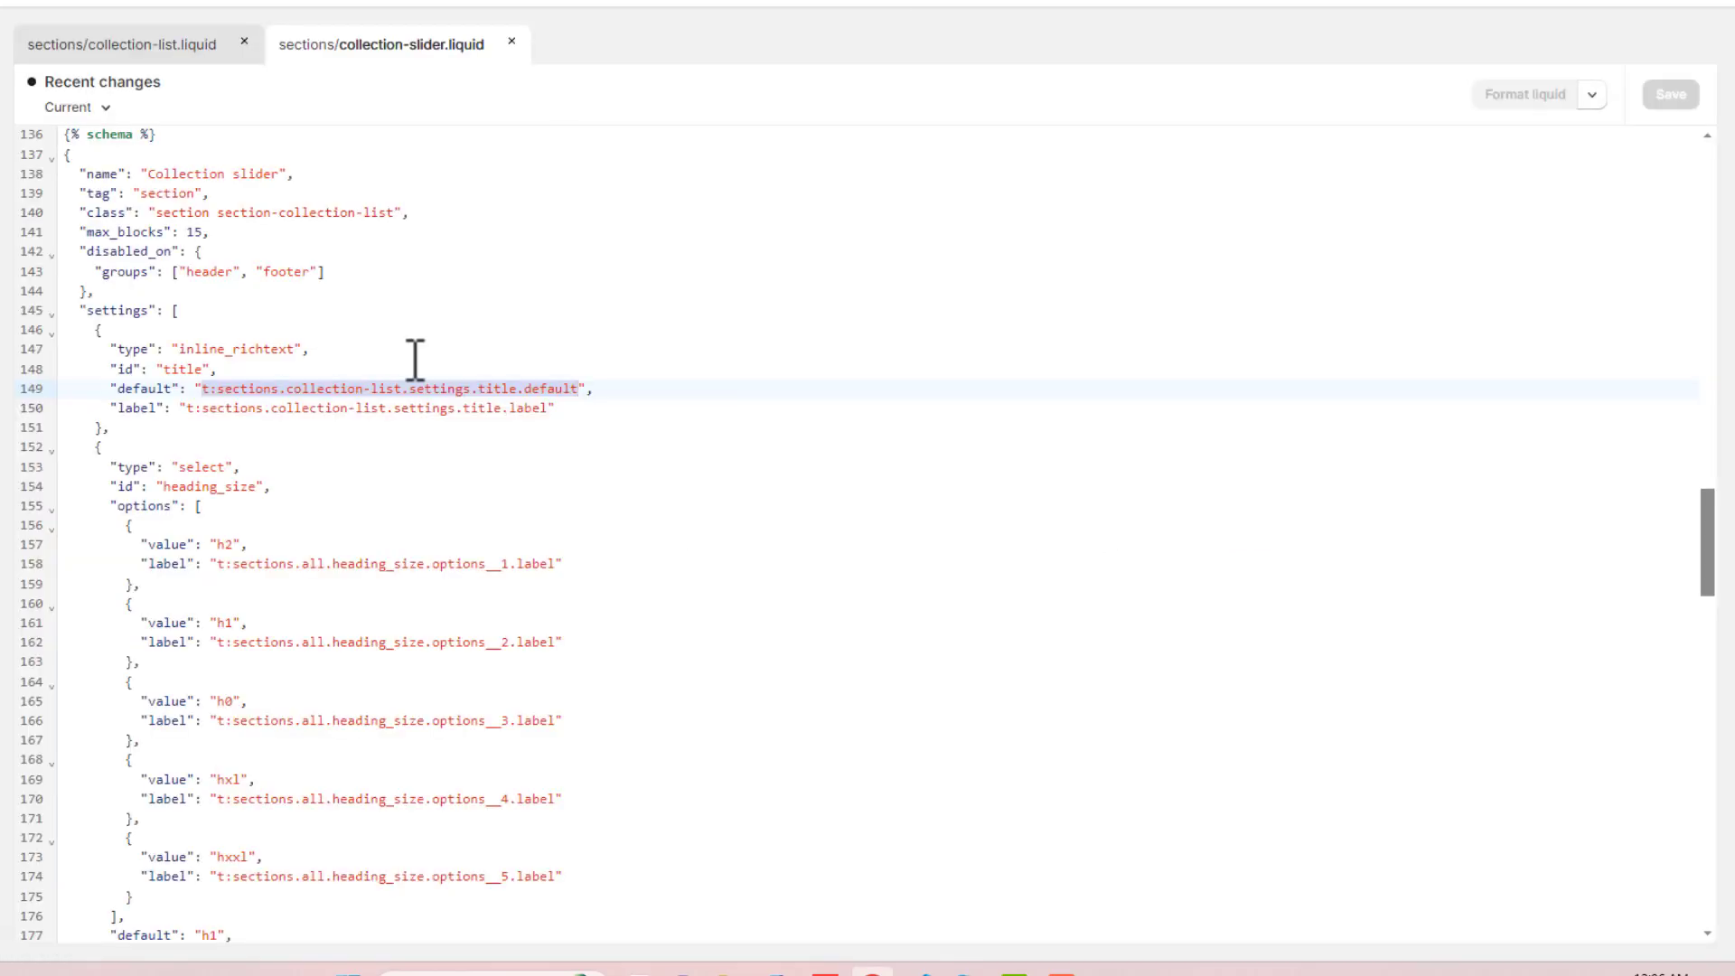
pyautogui.click(207, 389)
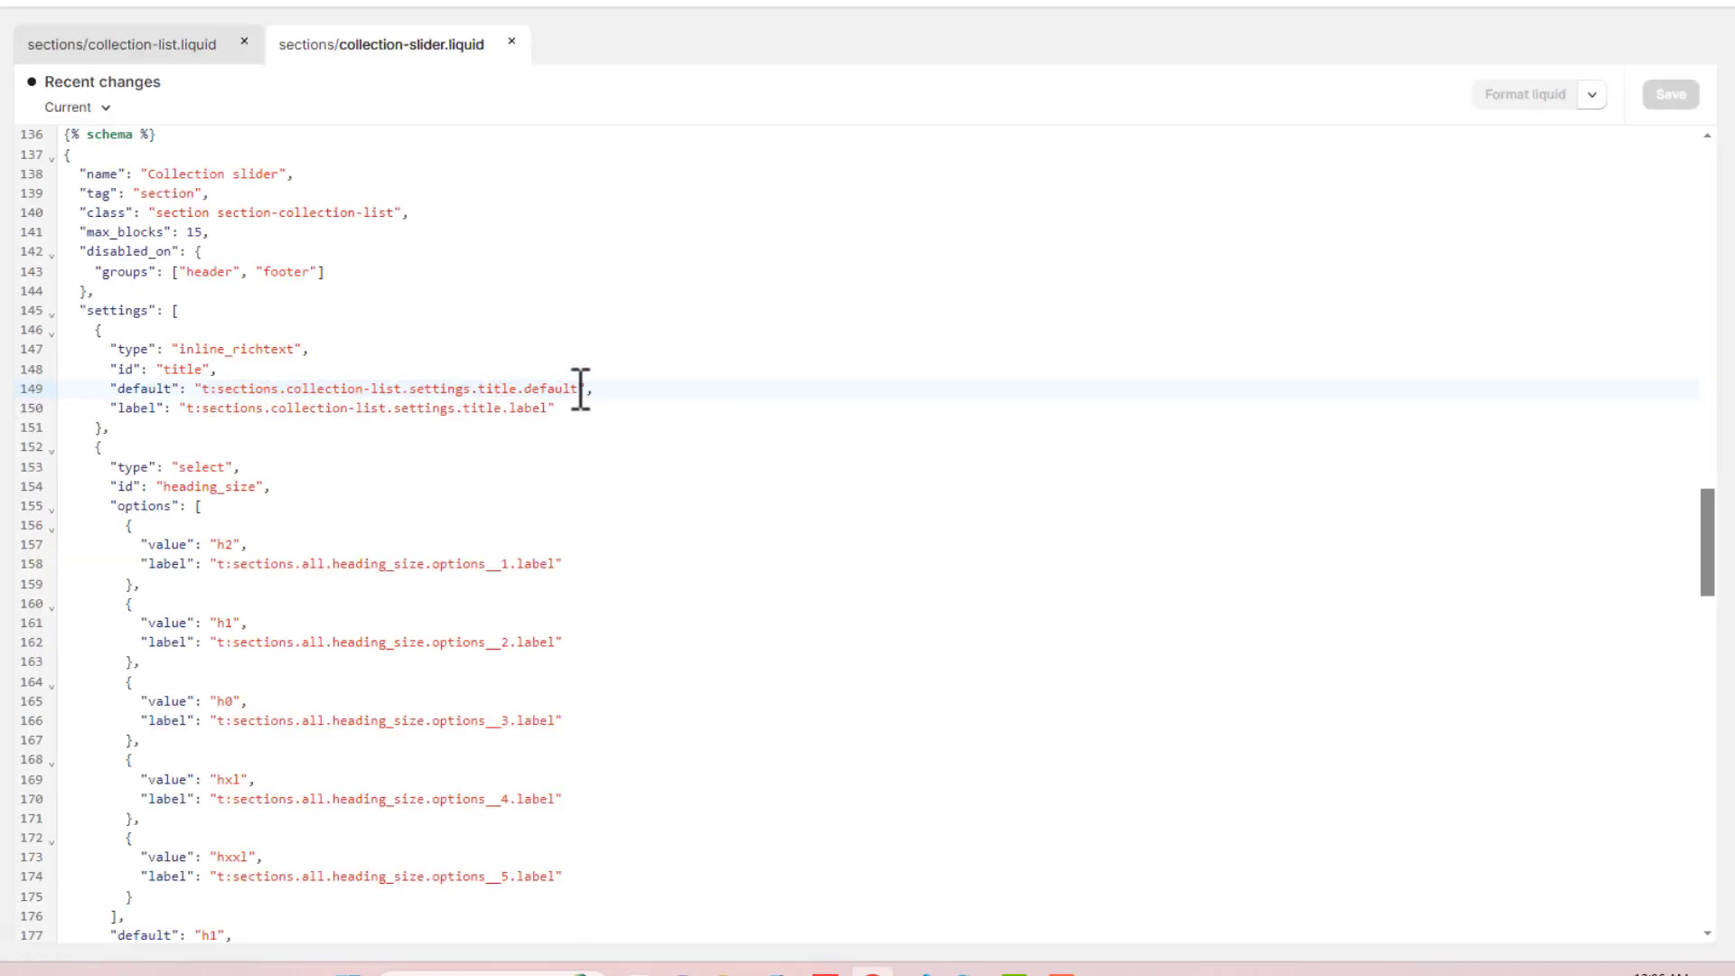